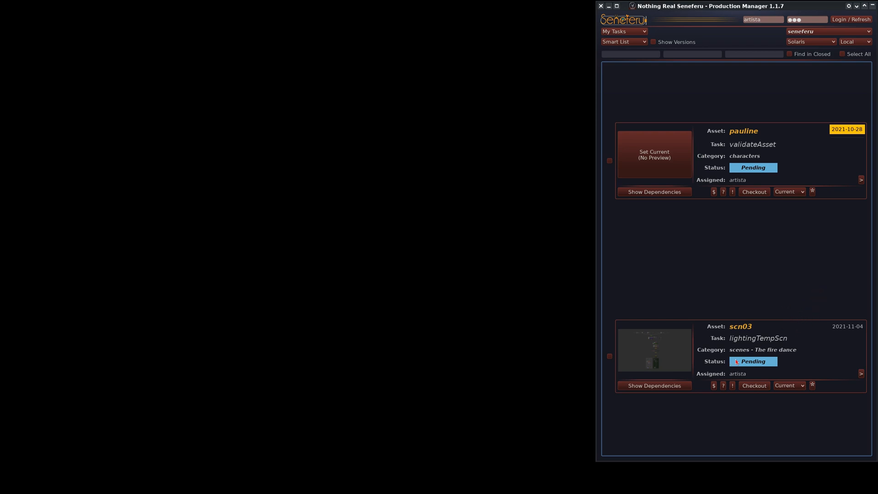
# Choose Solaris as the working application and open a terminal for the scn03 lightingTempScn task.
pyautogui.click(813, 42)
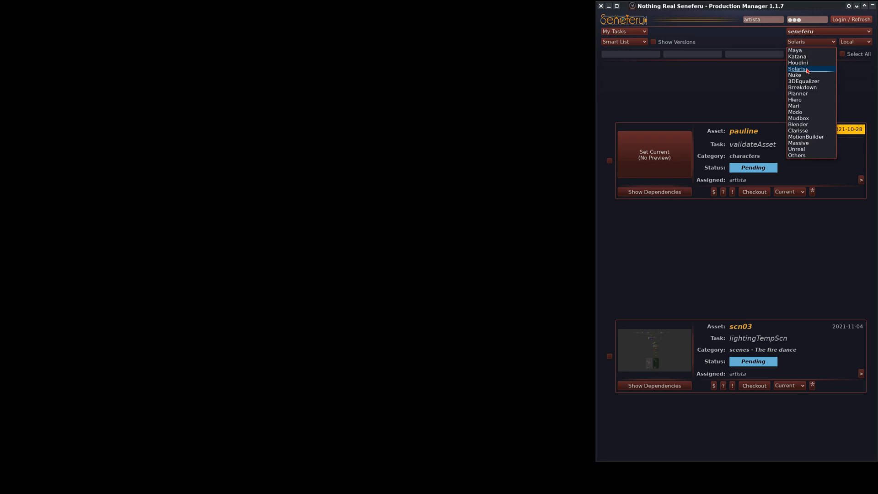
pyautogui.click(807, 70)
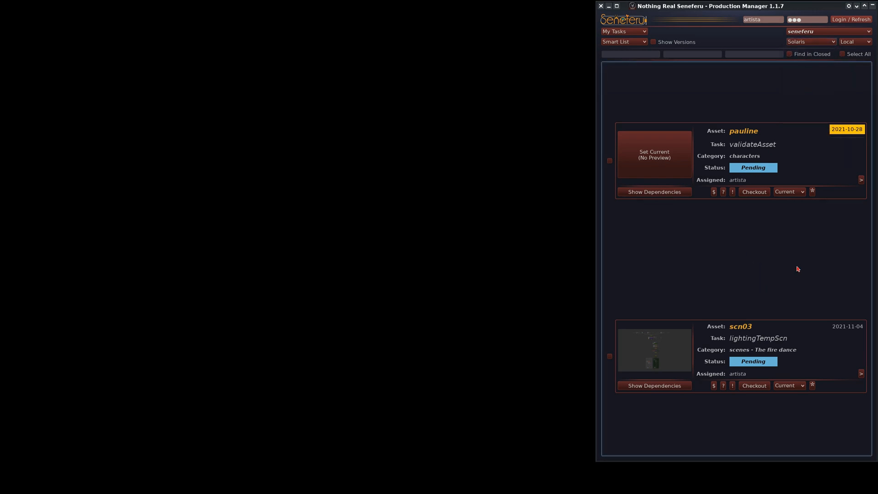
pyautogui.click(713, 385)
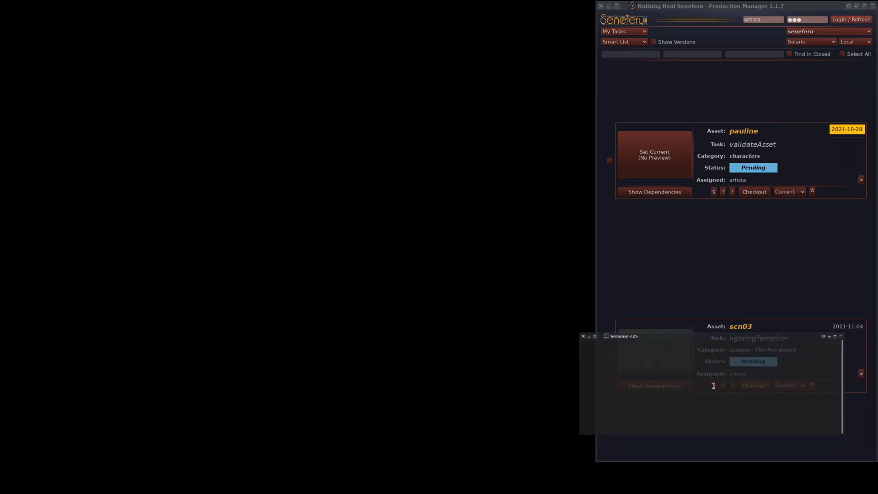
# Move the task terminal clear of the production manager and launch Houdini from it with houdinifx.
pyautogui.moveTo(721, 319); pyautogui.dragTo(288, 300)
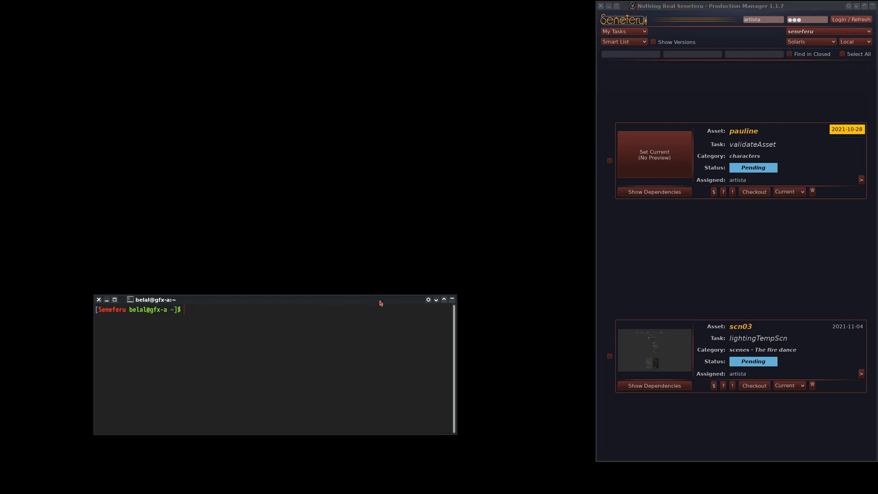
pyautogui.moveTo(379, 303); pyautogui.dragTo(375, 306)
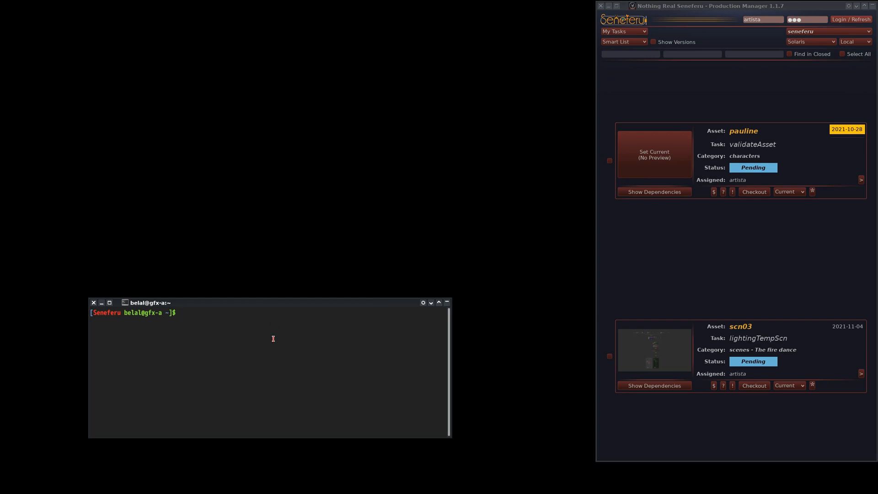
pyautogui.write('houdinifx')
pyautogui.moveTo(311, 306); pyautogui.dragTo(742, 355)
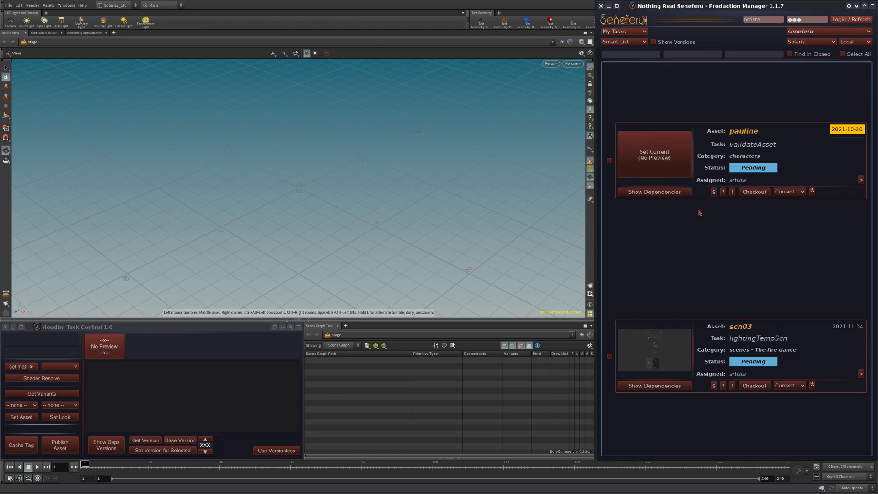
# Make scn03 lightingTempScn the current task and set its status to In Progress.
pyautogui.click(685, 336)
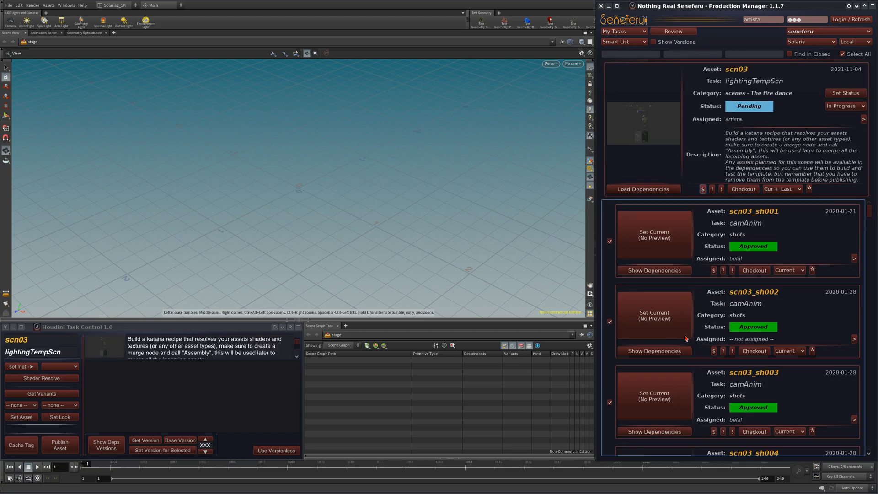
pyautogui.click(855, 93)
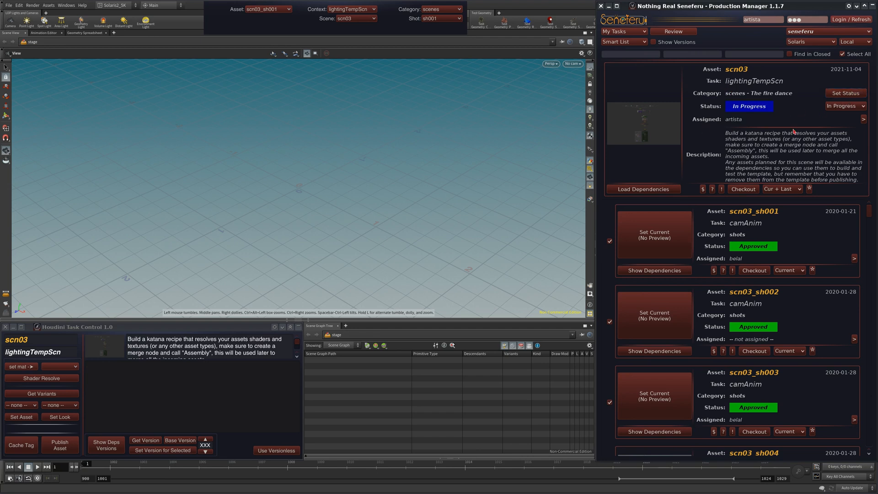
# Review the full list of scn03 lightingTempScn dependencies, from the shot cameras through the simulations to the danceFloor assembly.
pyautogui.moveTo(869, 210)
pyautogui.mouseDown()
pyautogui.moveTo(875, 447)
pyautogui.moveTo(864, 201)
pyautogui.mouseUp()
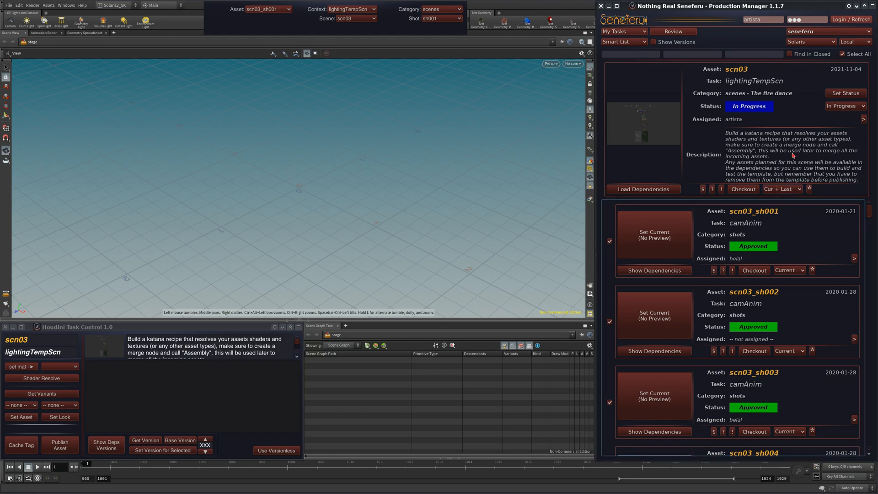
pyautogui.moveTo(869, 214); pyautogui.dragTo(868, 212)
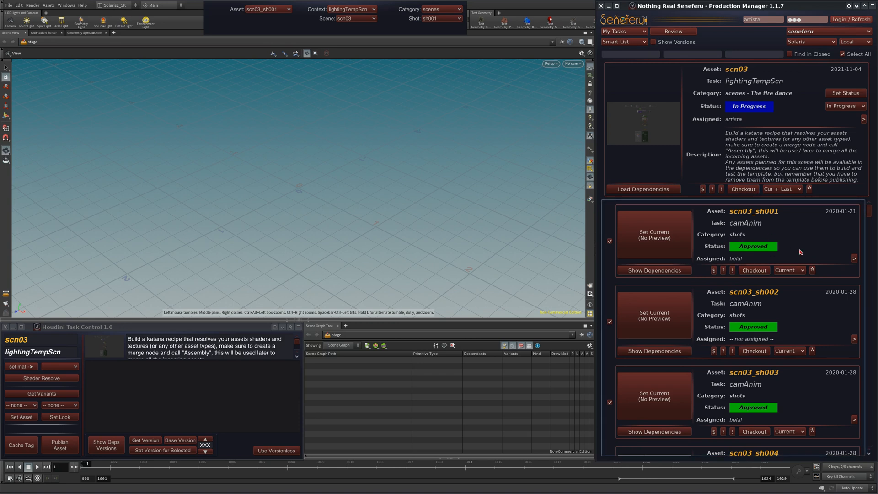
pyautogui.moveTo(868, 213); pyautogui.dragTo(870, 216)
pyautogui.moveTo(870, 216); pyautogui.dragTo(871, 223)
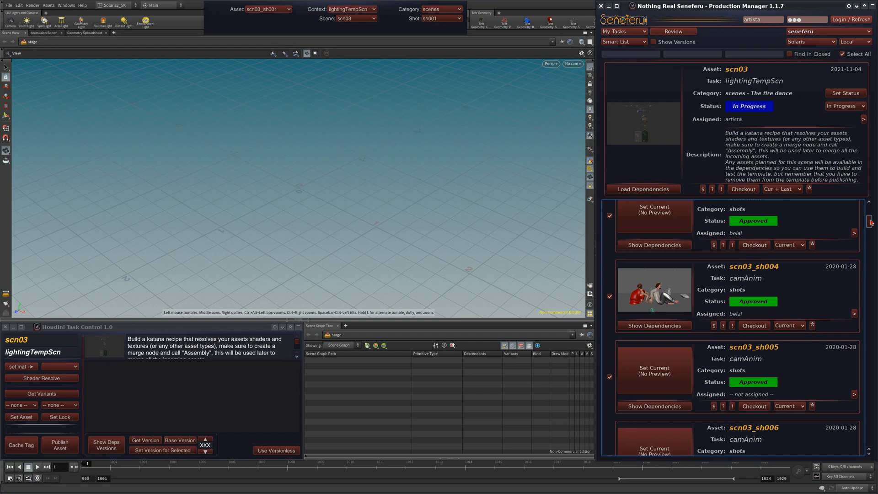
pyautogui.moveTo(870, 223); pyautogui.dragTo(872, 210)
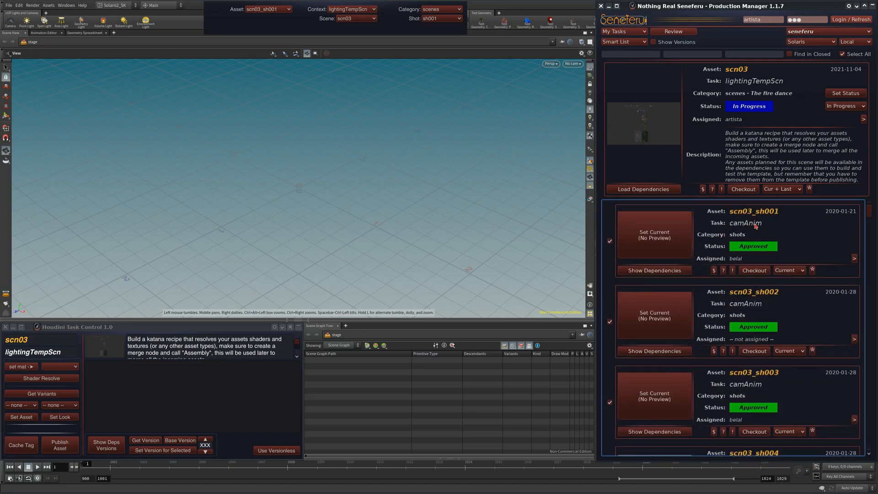
pyautogui.scroll(-3, 750, 291)
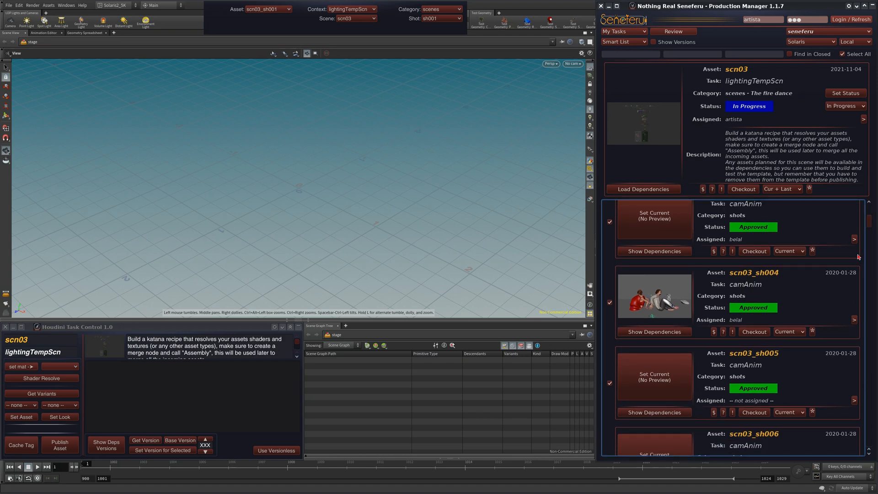
pyautogui.moveTo(868, 232); pyautogui.dragTo(865, 249)
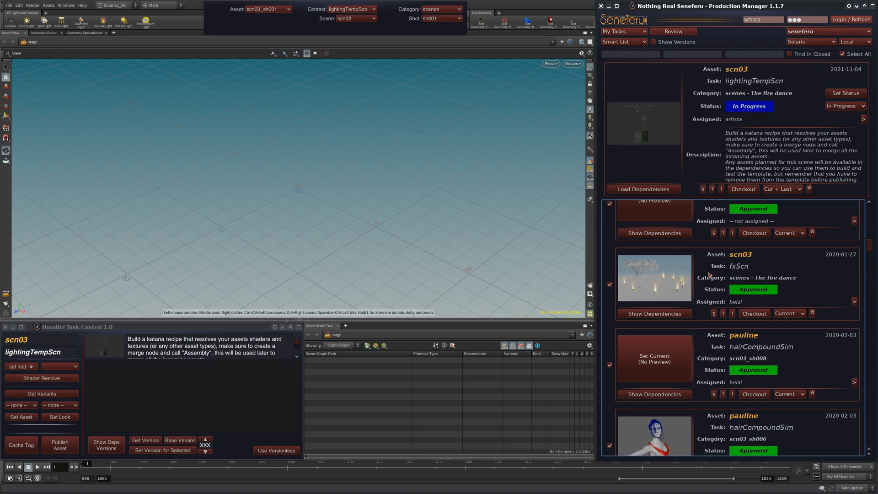
pyautogui.moveTo(868, 248); pyautogui.dragTo(870, 254)
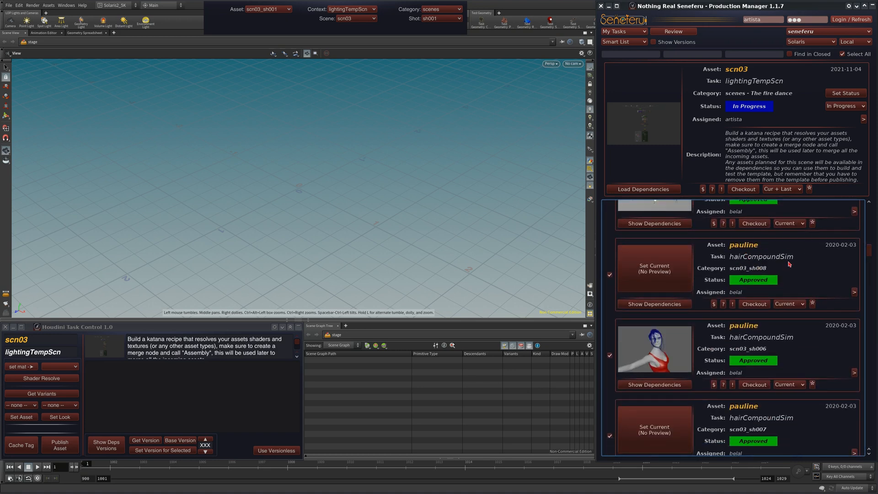
pyautogui.moveTo(869, 250); pyautogui.dragTo(868, 251)
pyautogui.moveTo(867, 263); pyautogui.dragTo(865, 281)
pyautogui.scroll(-10, 759, 349)
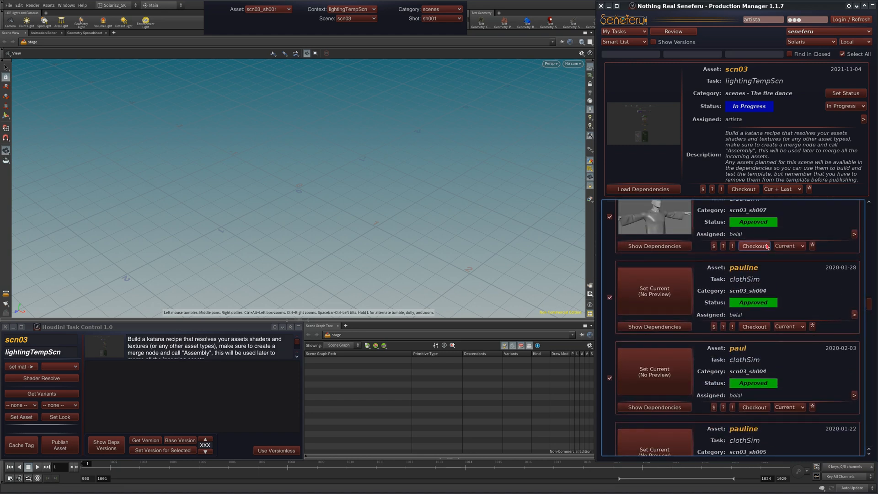
pyautogui.scroll(-10, 850, 320)
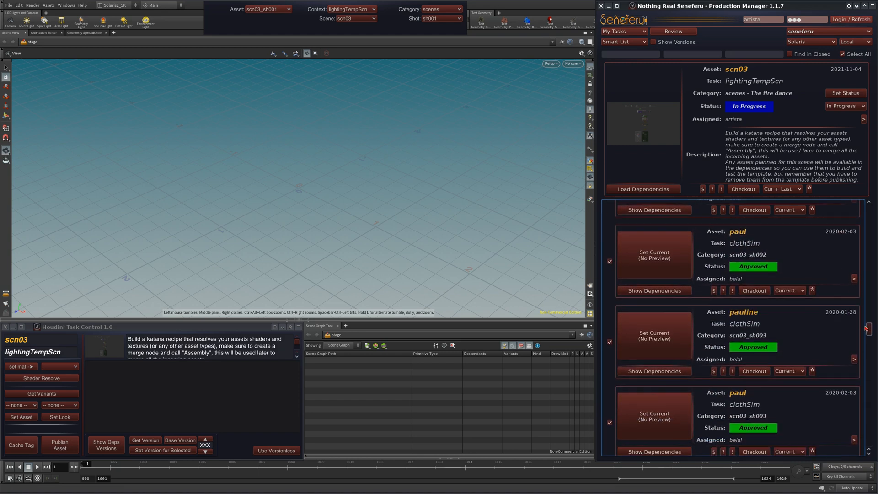
pyautogui.scroll(-10, 859, 398)
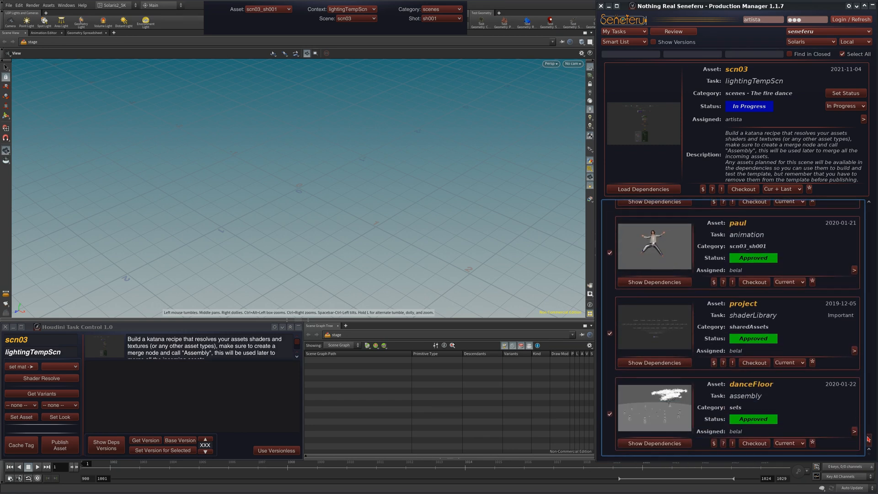
pyautogui.moveTo(869, 440); pyautogui.dragTo(871, 445)
pyautogui.moveTo(868, 440); pyautogui.dragTo(845, 198)
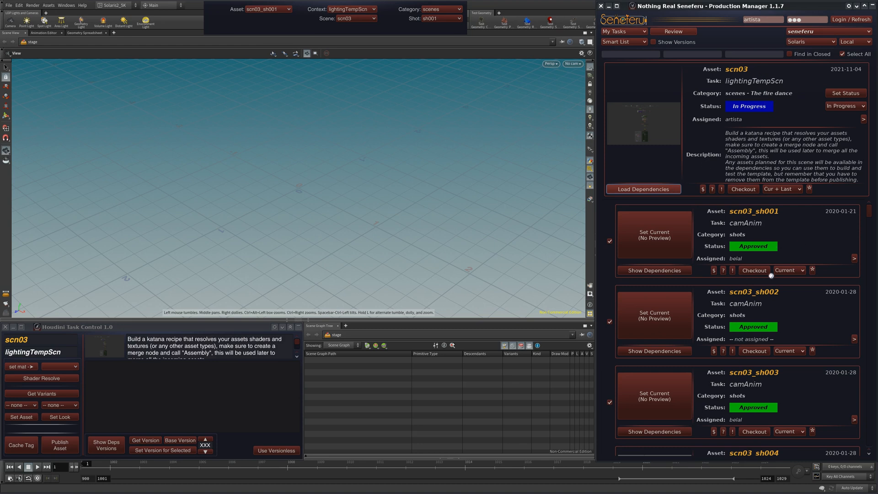
# Load the current task's dependencies into the stage, uncover the network editor and lay out the generated nodes.
pyautogui.click(845, 239)
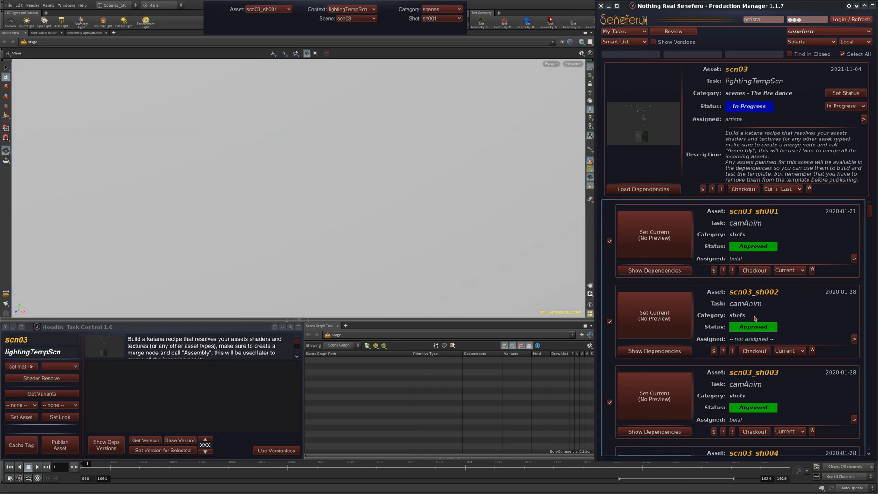
pyautogui.click(872, 6)
pyautogui.moveTo(703, 401); pyautogui.dragTo(717, 415, button='middle')
pyautogui.press('l')
pyautogui.moveTo(664, 369); pyautogui.dragTo(721, 418, button='middle')
pyautogui.moveTo(662, 409); pyautogui.dragTo(767, 419, button='middle')
# Frame the loaded scene in the 3D view and examine the dance floor, tree, torches and characters up close.
pyautogui.hotkey('space', 'g')
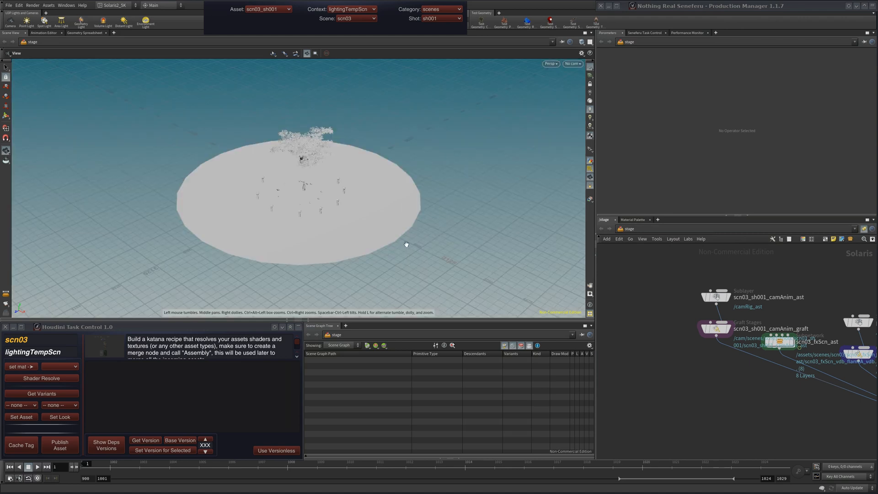
pyautogui.moveTo(406, 244); pyautogui.dragTo(380, 221)
pyautogui.moveTo(263, 183); pyautogui.dragTo(523, 183, button='right')
pyautogui.moveTo(456, 209); pyautogui.dragTo(381, 212, button='middle')
pyautogui.moveTo(381, 212); pyautogui.dragTo(360, 186)
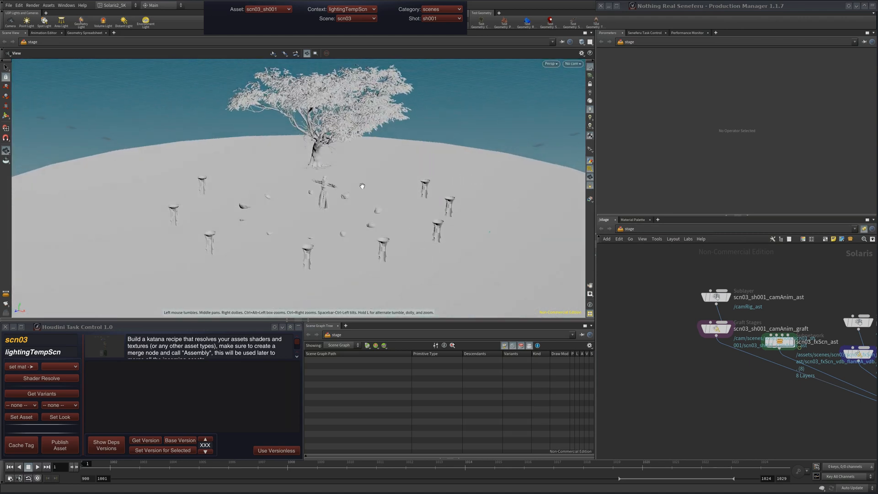
pyautogui.moveTo(360, 186); pyautogui.dragTo(400, 194, button='middle')
pyautogui.moveTo(399, 194); pyautogui.dragTo(535, 197, button='right')
pyautogui.moveTo(535, 196); pyautogui.dragTo(494, 192, button='middle')
pyautogui.moveTo(494, 192); pyautogui.dragTo(472, 198)
pyautogui.moveTo(473, 198); pyautogui.dragTo(417, 182, button='right')
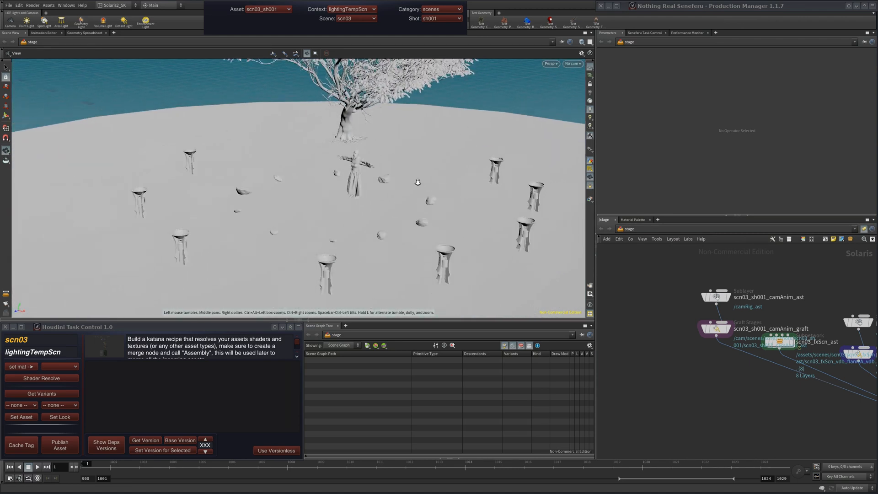
pyautogui.moveTo(418, 183); pyautogui.dragTo(437, 176)
# Look over the generated node network and return to the dependency list in the production manager.
pyautogui.moveTo(783, 429); pyautogui.dragTo(659, 381, button='middle')
pyautogui.moveTo(726, 408); pyautogui.dragTo(699, 407, button='right')
pyautogui.moveTo(763, 440); pyautogui.dragTo(644, 390, button='middle')
pyautogui.moveTo(714, 404); pyautogui.dragTo(772, 417, button='middle')
pyautogui.click(872, 8)
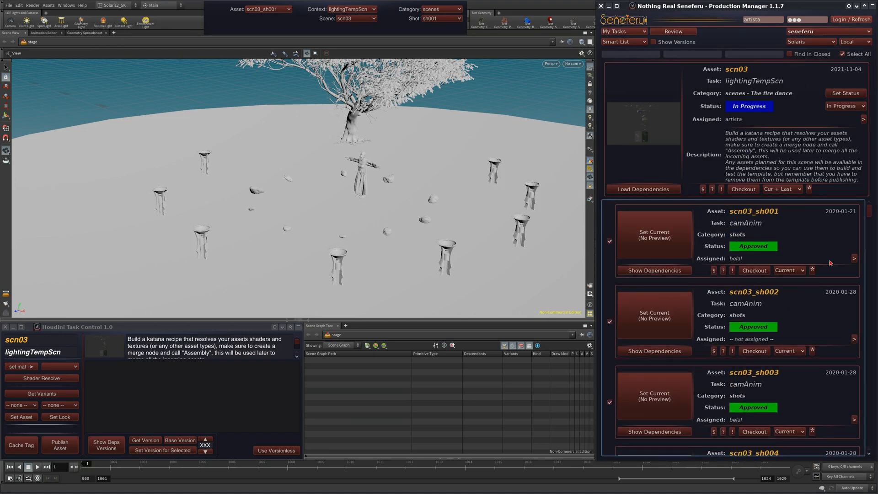
pyautogui.moveTo(869, 214)
pyautogui.mouseDown()
pyautogui.moveTo(869, 243)
pyautogui.moveTo(868, 210)
pyautogui.mouseUp()
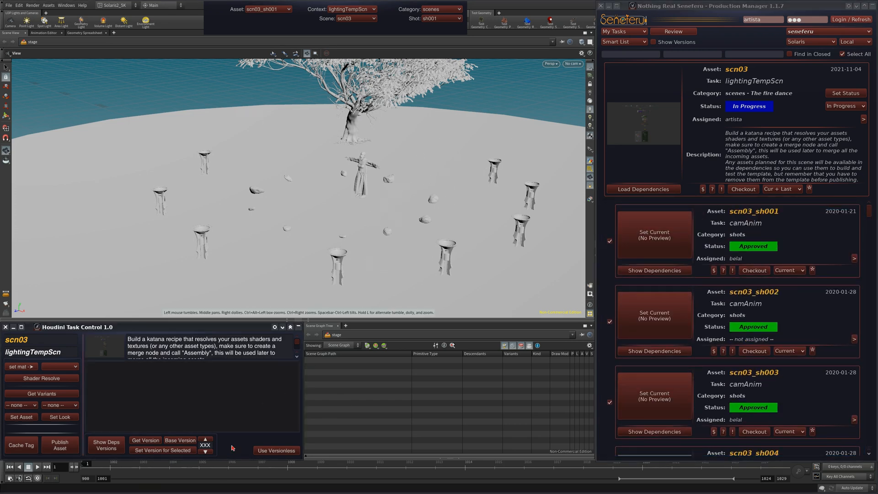
# Scrub the timeline from frame 1001 to frame 1011 and inspect the animated characters and torch flames.
pyautogui.click(95, 470)
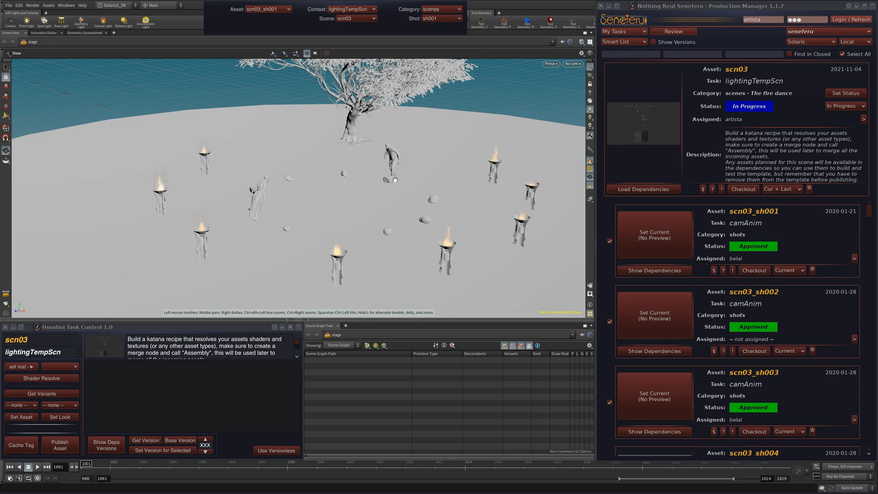
pyautogui.click(110, 465)
pyautogui.moveTo(218, 467); pyautogui.dragTo(376, 466)
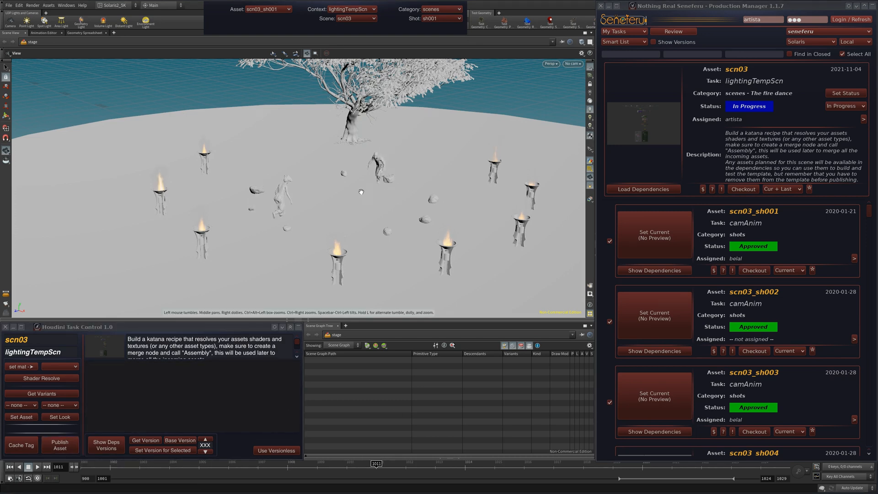
pyautogui.moveTo(361, 191); pyautogui.dragTo(320, 185)
pyautogui.moveTo(320, 185); pyautogui.dragTo(473, 173, button='right')
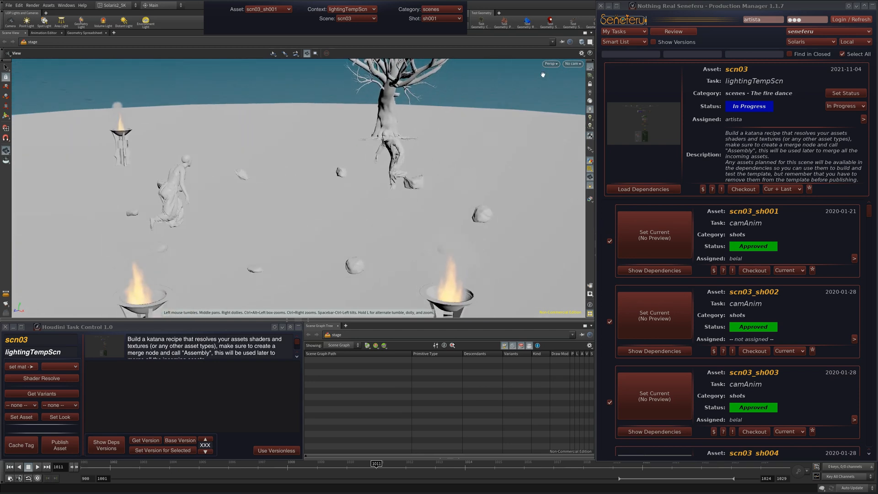
# Look through the scn03_sh001 shot camera Camera1 and scrub the timeline to frame 1024.
pyautogui.click(572, 64)
pyautogui.click(590, 73)
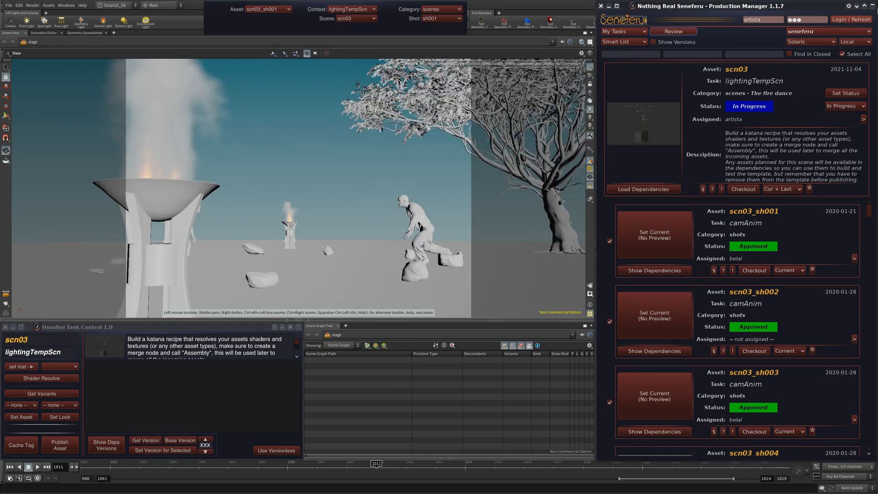
pyautogui.click(873, 6)
pyautogui.moveTo(369, 233); pyautogui.dragTo(391, 233, button='middle')
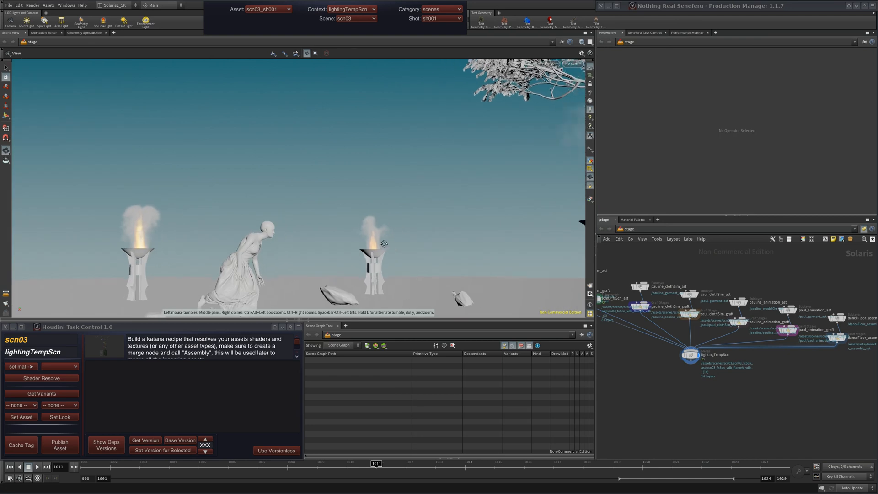
pyautogui.click(577, 64)
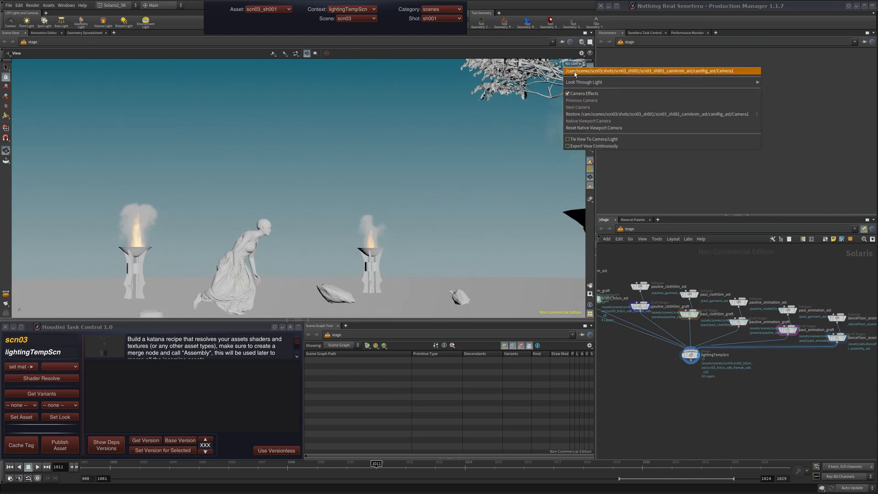
pyautogui.click(580, 70)
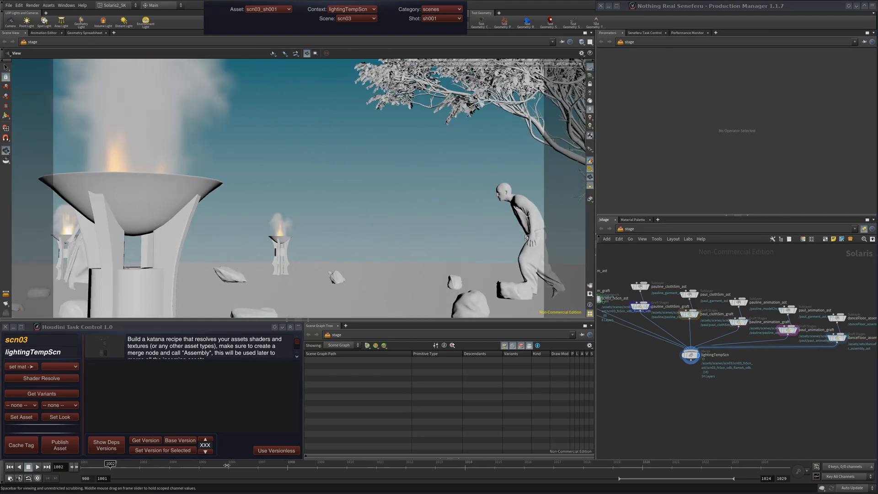
pyautogui.moveTo(608, 449); pyautogui.dragTo(761, 441)
# Follow the network from the sh001 camera nodes down to the lightingTempScn merge node and select it.
pyautogui.moveTo(686, 382); pyautogui.dragTo(785, 403, button='middle')
pyautogui.scroll(5, 662, 331)
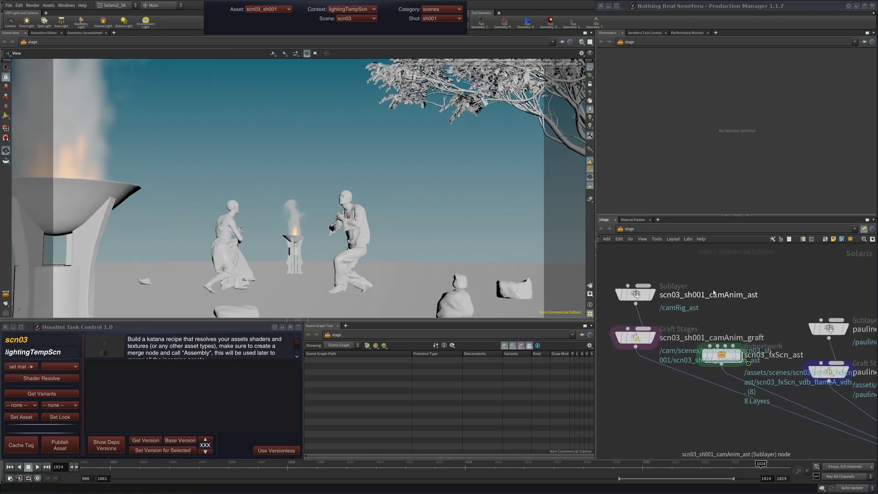
pyautogui.moveTo(749, 426)
pyautogui.mouseDown(button='middle')
pyautogui.moveTo(699, 361)
pyautogui.moveTo(697, 334)
pyautogui.mouseUp(button='middle')
pyautogui.moveTo(767, 430); pyautogui.dragTo(677, 389, button='middle')
pyautogui.moveTo(778, 399); pyautogui.dragTo(737, 399, button='middle')
pyautogui.moveTo(729, 393); pyautogui.dragTo(813, 357)
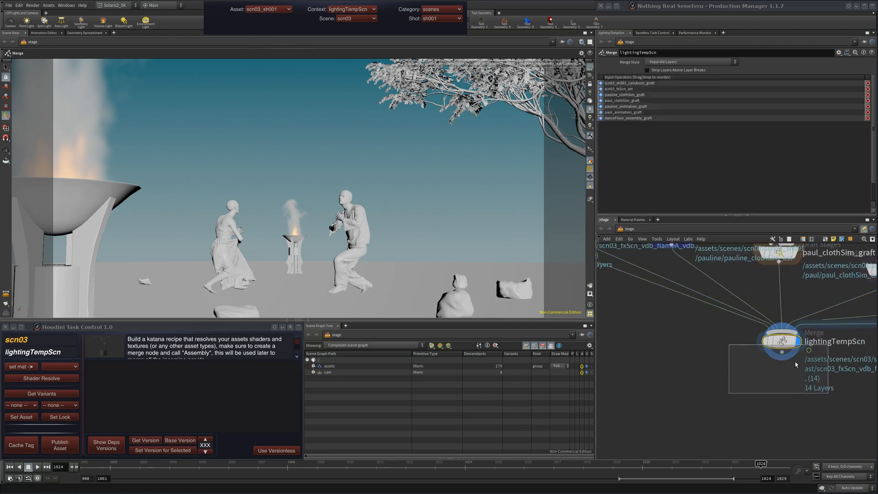
# Expand the cam branch of the scene graph through scenes, scn03, shots and scn03_sh001 down to camRig_ast.
pyautogui.click(314, 372)
pyautogui.click(320, 378)
pyautogui.click(326, 385)
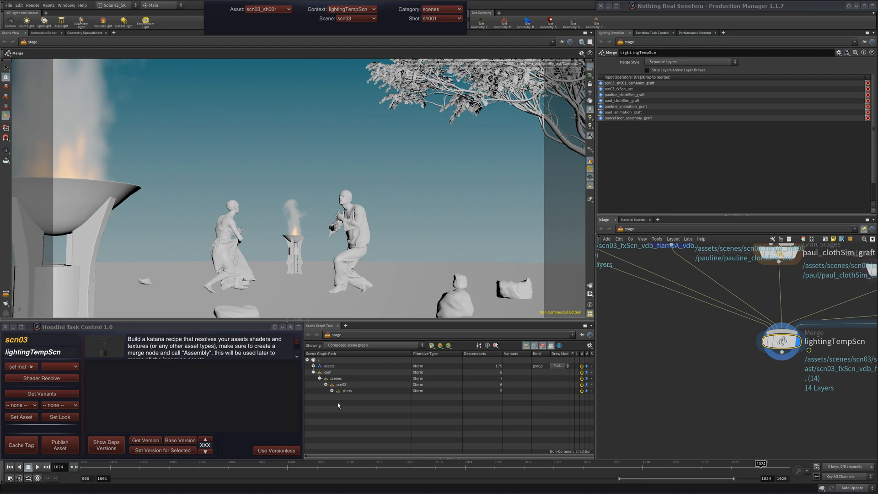
pyautogui.click(332, 390)
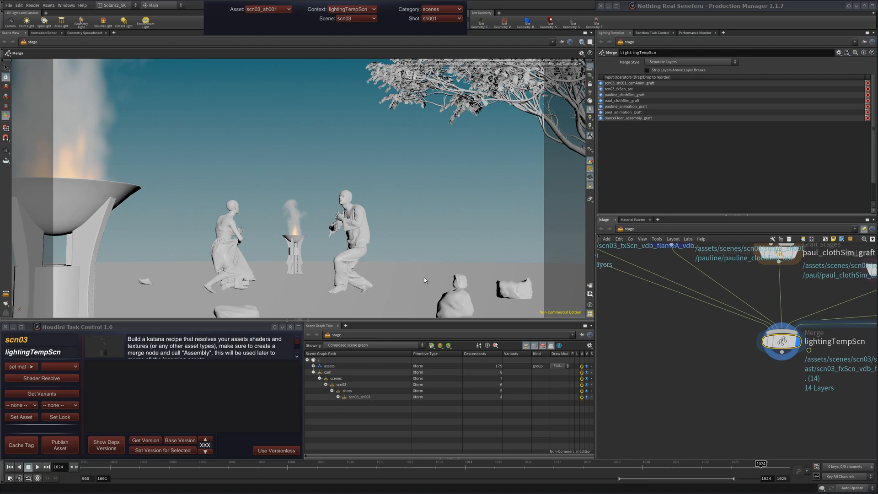
pyautogui.click(338, 397)
pyautogui.click(344, 403)
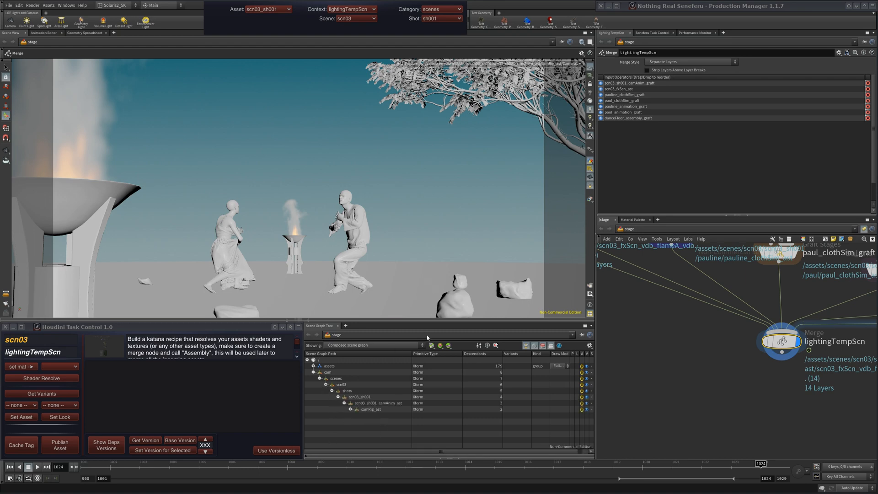
# Find scn03_fxScn_ast under the scn03 assets in the scene graph, select its subnetwork node and get its version.
pyautogui.click(314, 366)
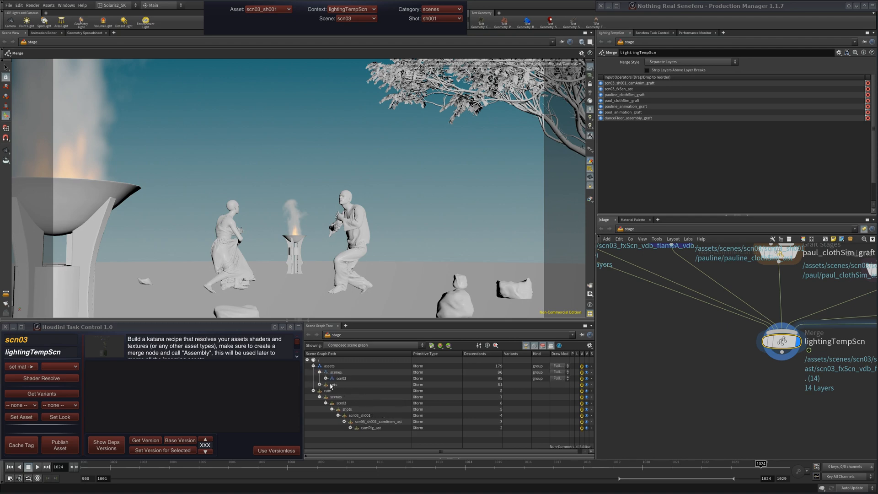
pyautogui.click(370, 384)
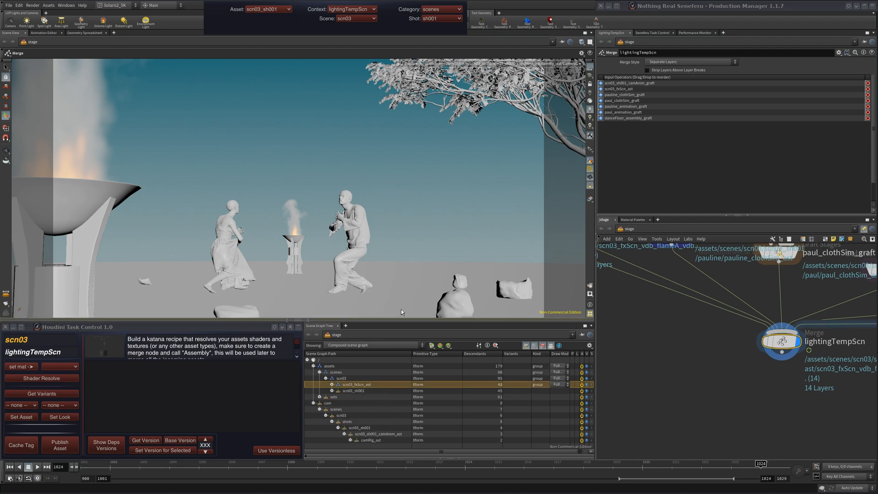
pyautogui.moveTo(690, 278); pyautogui.dragTo(707, 370, button='middle')
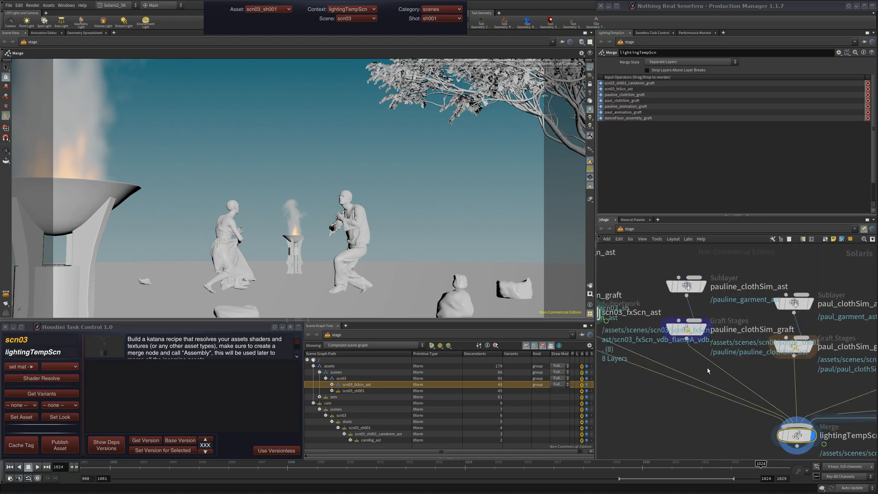
pyautogui.moveTo(601, 297); pyautogui.dragTo(782, 353, button='middle')
pyautogui.moveTo(768, 373); pyautogui.dragTo(761, 280)
pyautogui.click(145, 440)
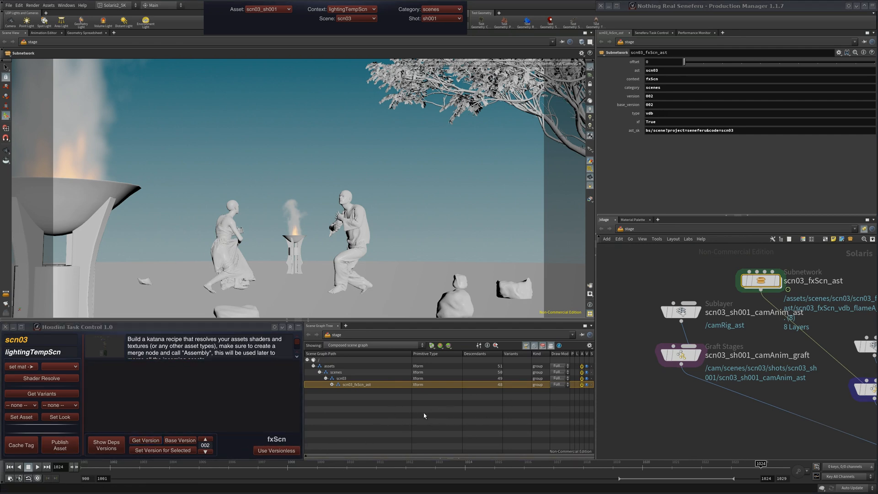
# Reselect the lightingTempScn merge node and review the camera, FX and cloth simulation nodes feeding it.
pyautogui.moveTo(695, 424); pyautogui.dragTo(632, 316, button='middle')
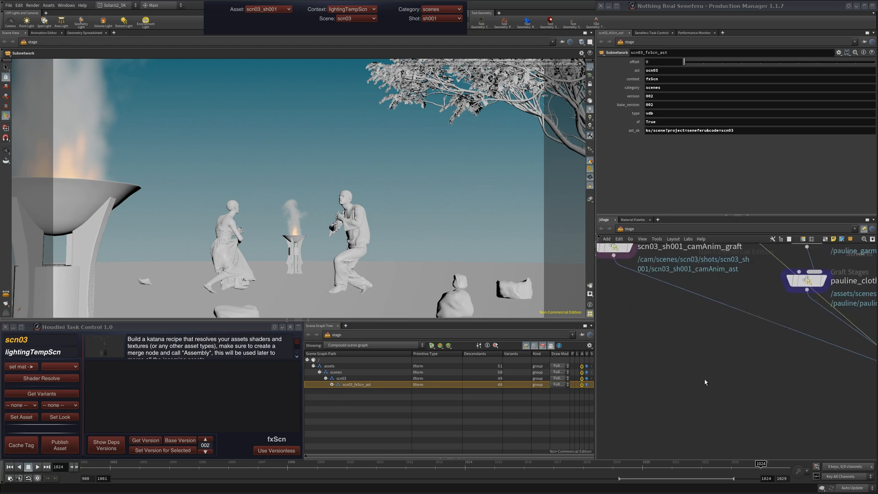
pyautogui.moveTo(780, 385); pyautogui.dragTo(657, 324, button='middle')
pyautogui.moveTo(747, 368); pyautogui.dragTo(815, 327)
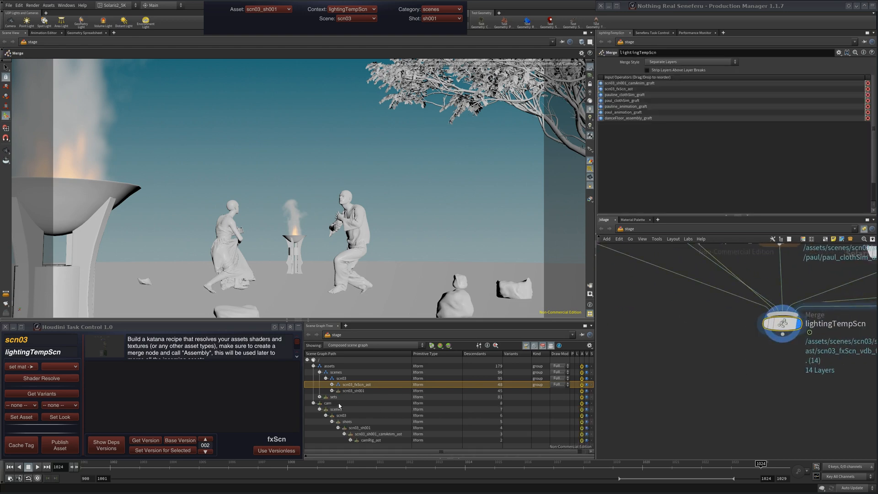
pyautogui.moveTo(713, 351); pyautogui.dragTo(757, 427, button='middle')
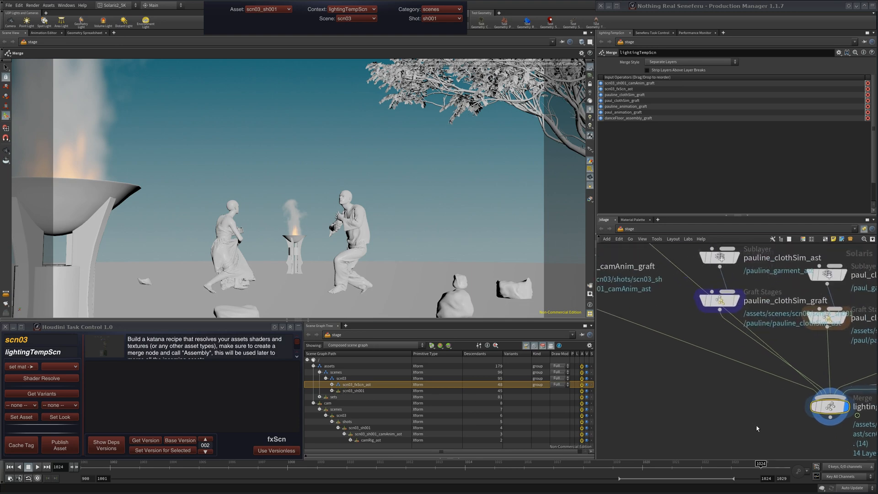
pyautogui.scroll(-3, 742, 403)
pyautogui.moveTo(696, 411); pyautogui.dragTo(746, 392, button='middle')
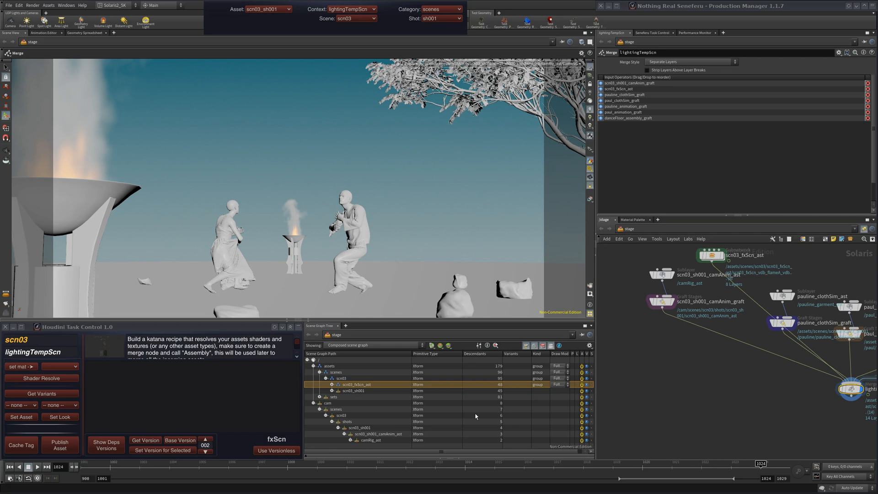
pyautogui.moveTo(627, 379); pyautogui.dragTo(661, 374, button='middle')
# Highlight the scn03_sh001 assets group and expand its paul and pauline branches in the scene graph.
pyautogui.click(332, 391)
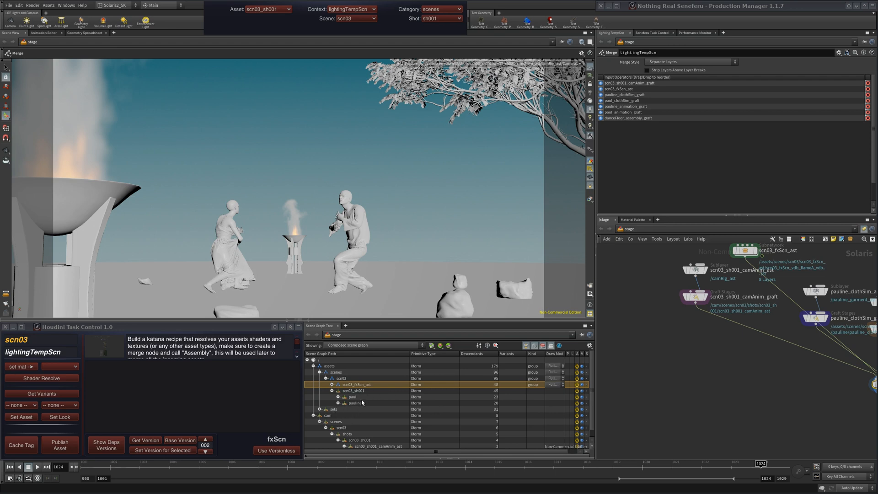
pyautogui.press('Down')
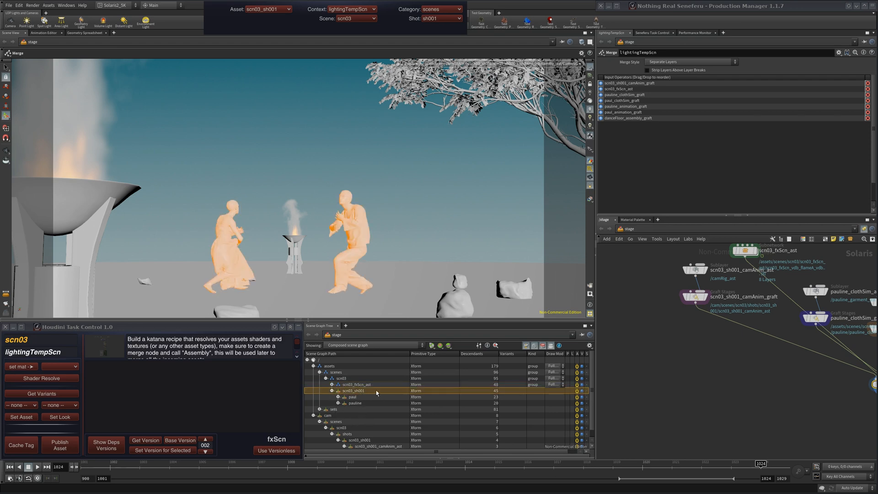
pyautogui.click(338, 403)
pyautogui.click(338, 396)
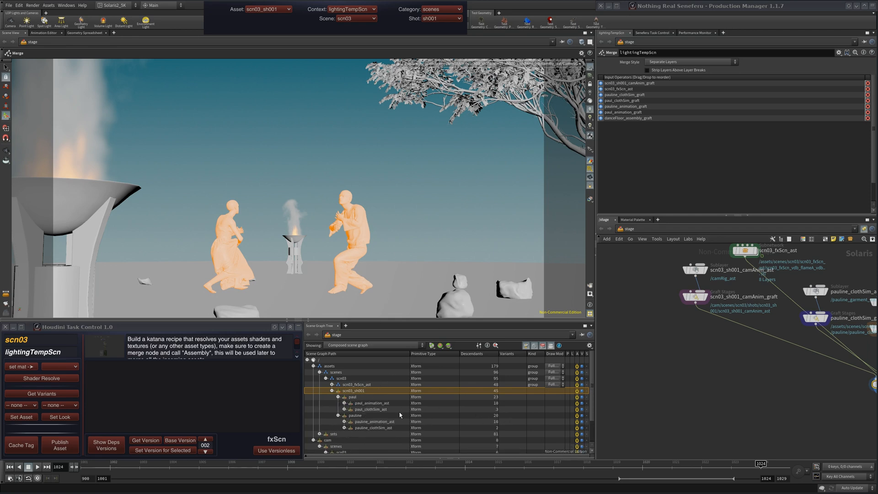
# Highlight the paul group, its paul_animation_ast and its paul_clothSim_ast in turn to inspect what each contains.
pyautogui.click(363, 396)
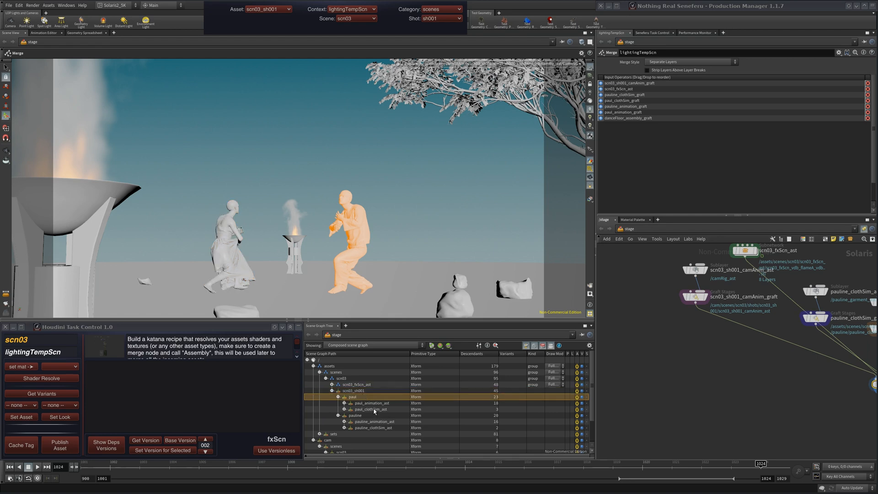
pyautogui.click(363, 399)
pyautogui.click(377, 395)
pyautogui.click(385, 404)
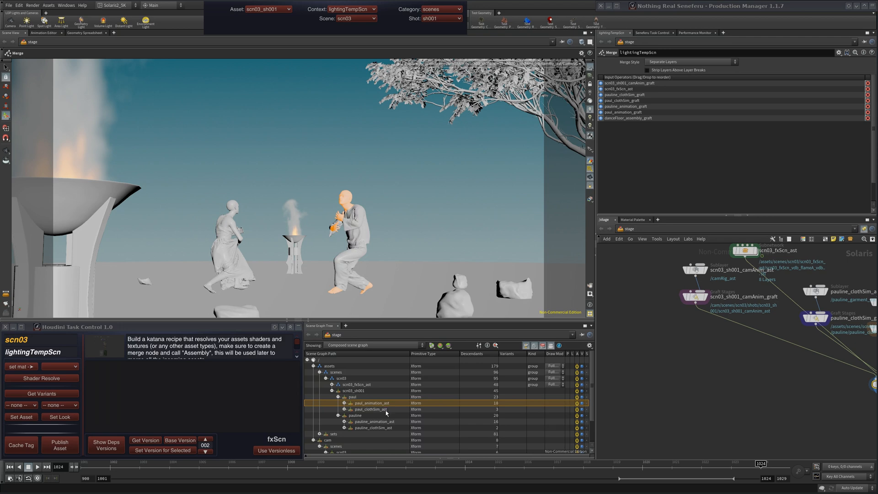
pyautogui.click(385, 409)
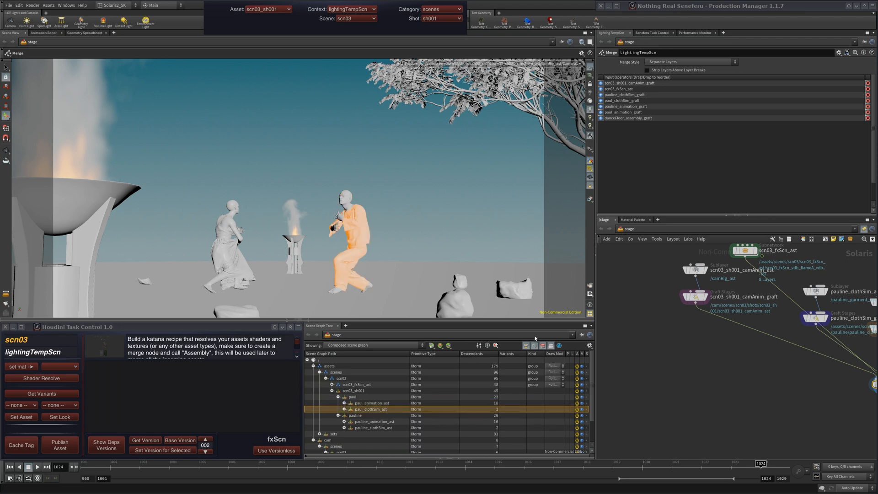
# Highlight the pauline group, the paul group and their parent scn03_sh001 to compare them in the viewport.
pyautogui.moveTo(733, 352); pyautogui.dragTo(691, 370, button='middle')
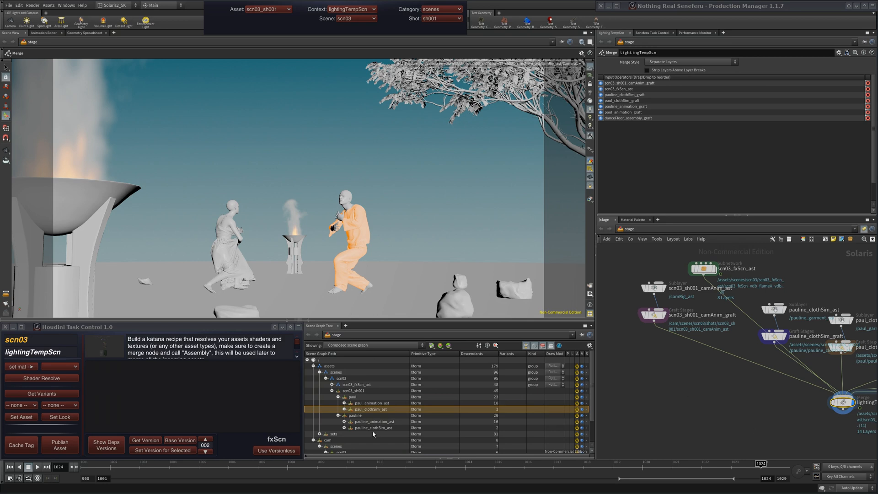
pyautogui.click(355, 416)
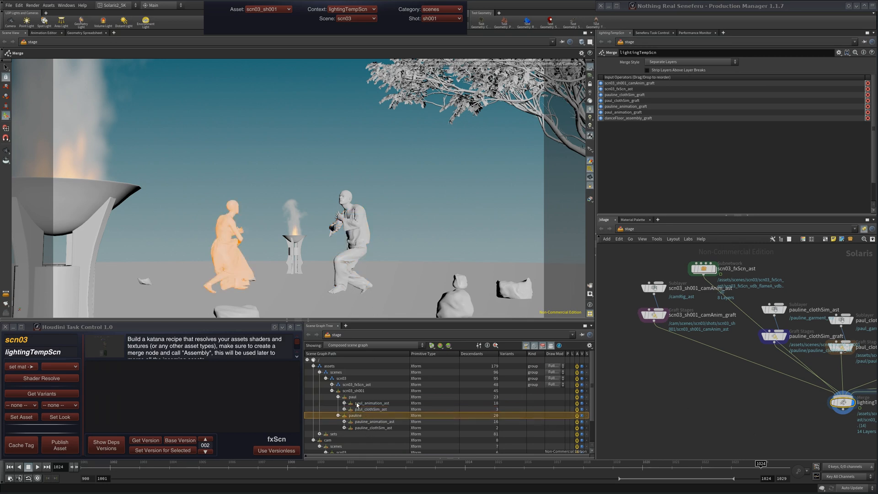
pyautogui.click(353, 396)
pyautogui.press('Up')
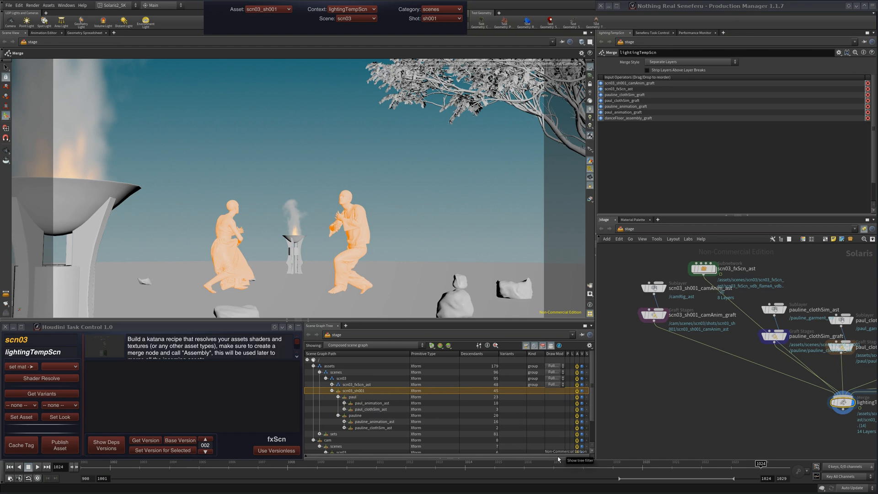
# Switch the shot to sh002 and check the destination path on the camera animation graft node.
pyautogui.click(453, 18)
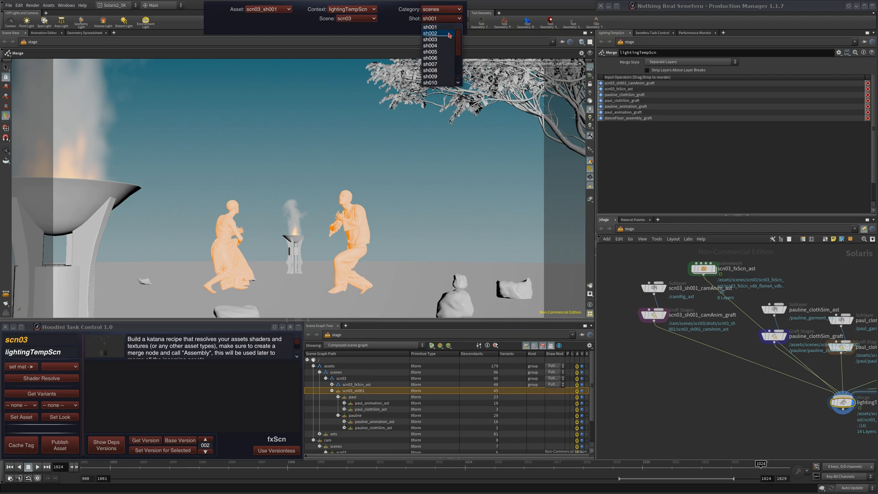
pyautogui.click(444, 33)
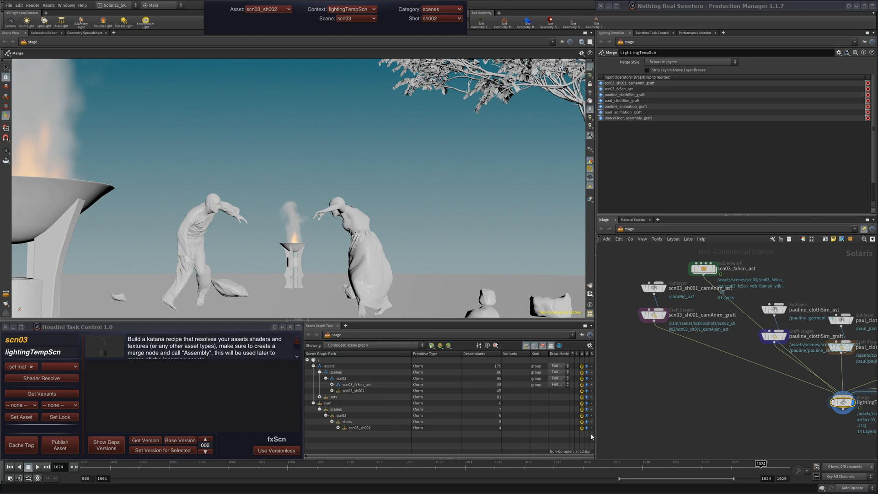
pyautogui.moveTo(649, 332); pyautogui.dragTo(681, 370, button='middle')
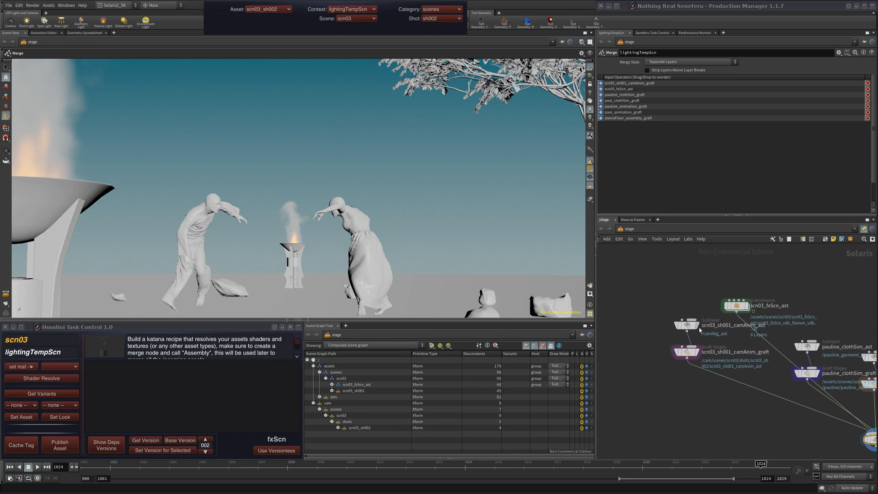
pyautogui.scroll(5, 700, 329)
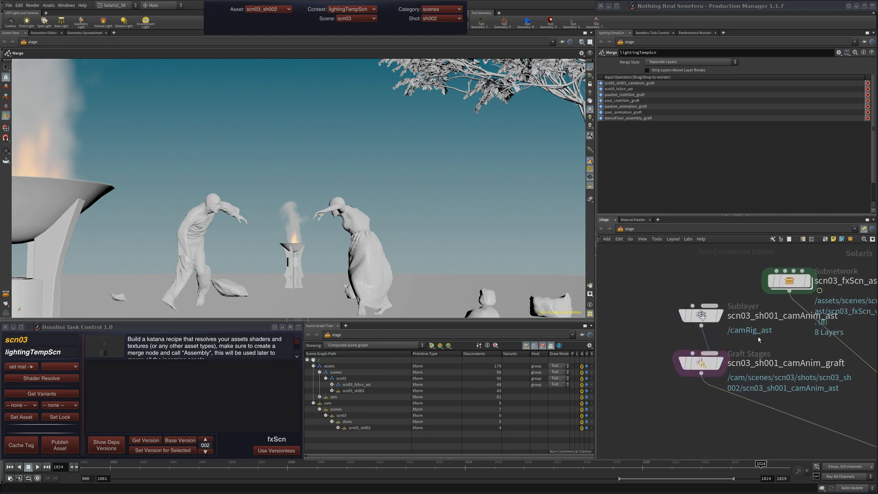
pyautogui.scroll(-5, 758, 340)
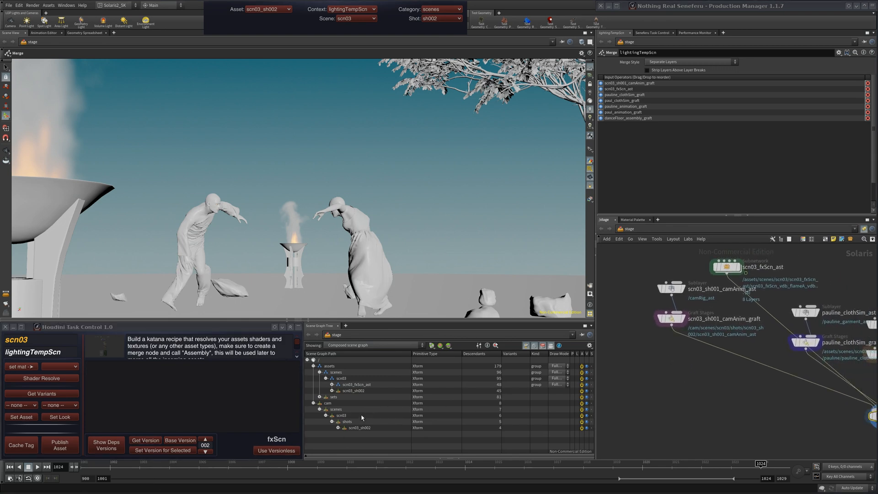
# Look through the scn03_sh002 shot camera Camera1 and scrub the timeline to frame 1010.
pyautogui.click(575, 67)
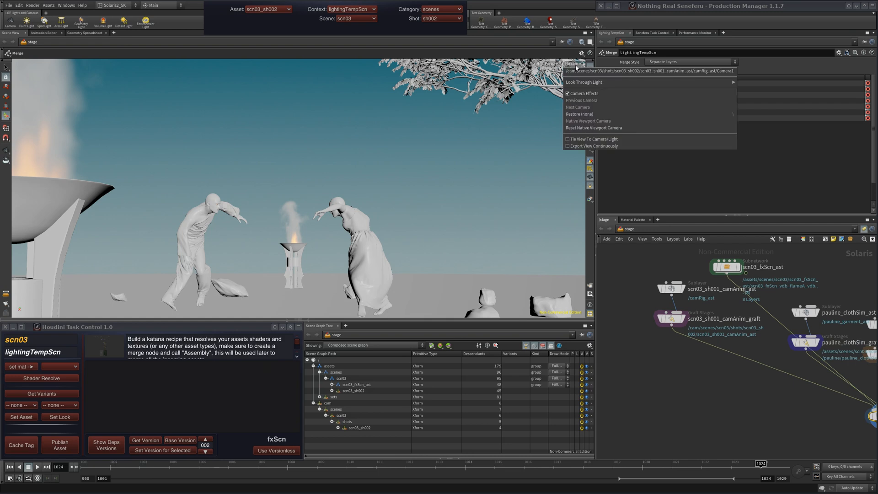
pyautogui.click(595, 73)
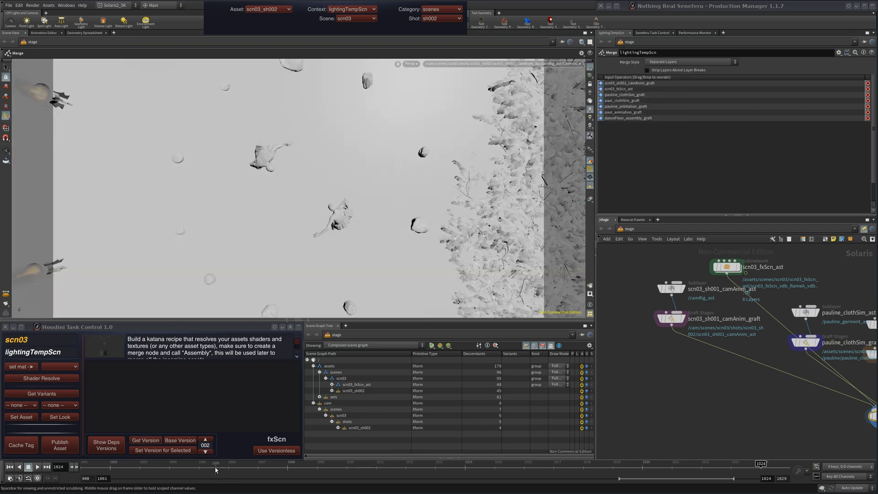
pyautogui.moveTo(202, 467); pyautogui.dragTo(347, 465)
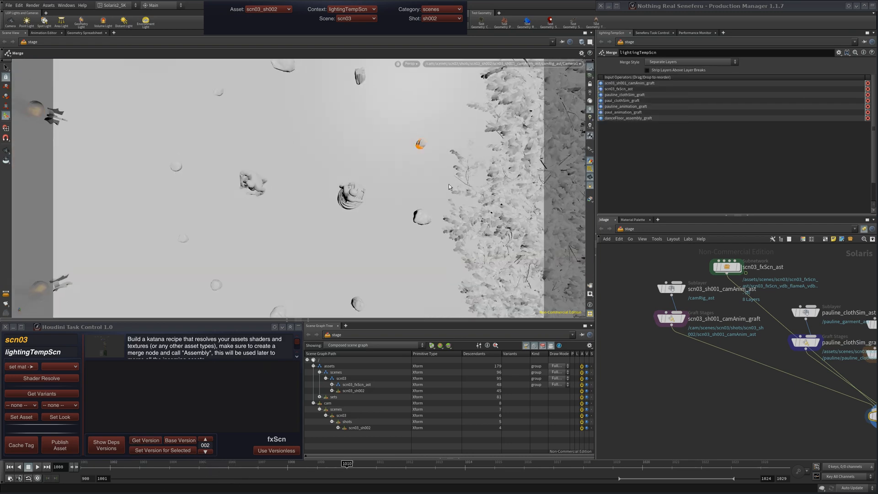
pyautogui.click(570, 65)
pyautogui.click(570, 71)
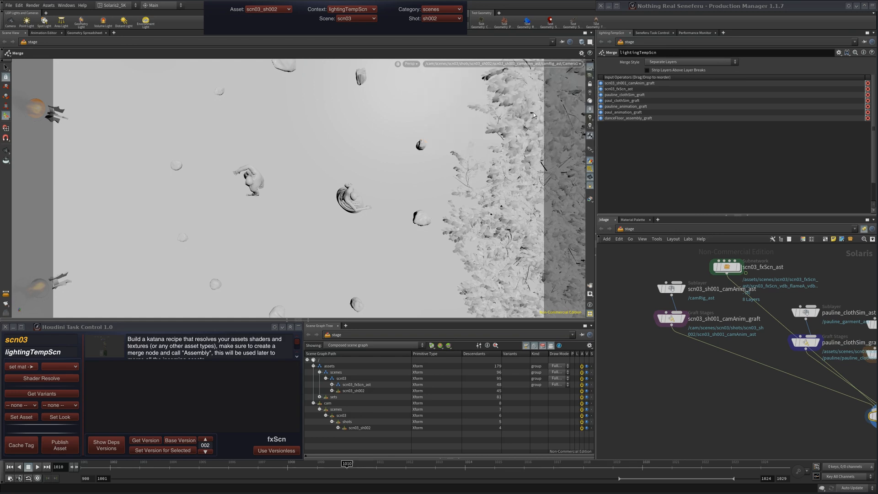
# Switch the shot to sh003, look through its Camera1 and scrub the timeline to frame 1013.
pyautogui.click(434, 18)
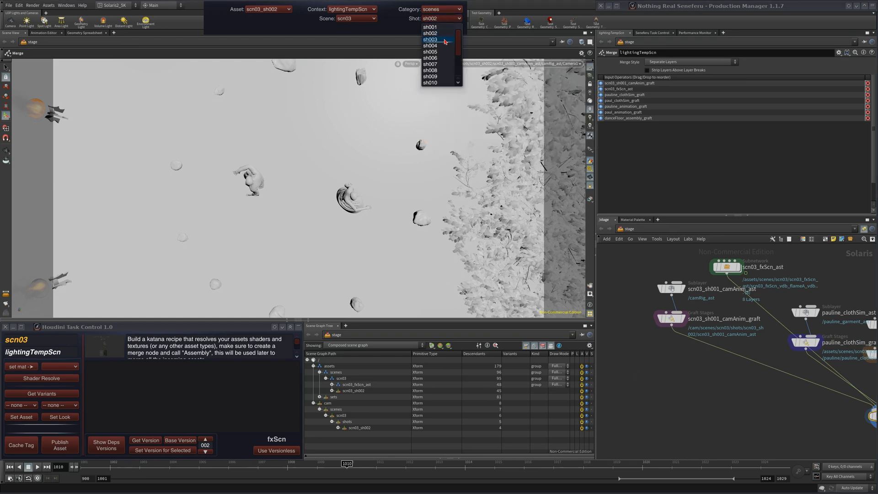
pyautogui.click(438, 133)
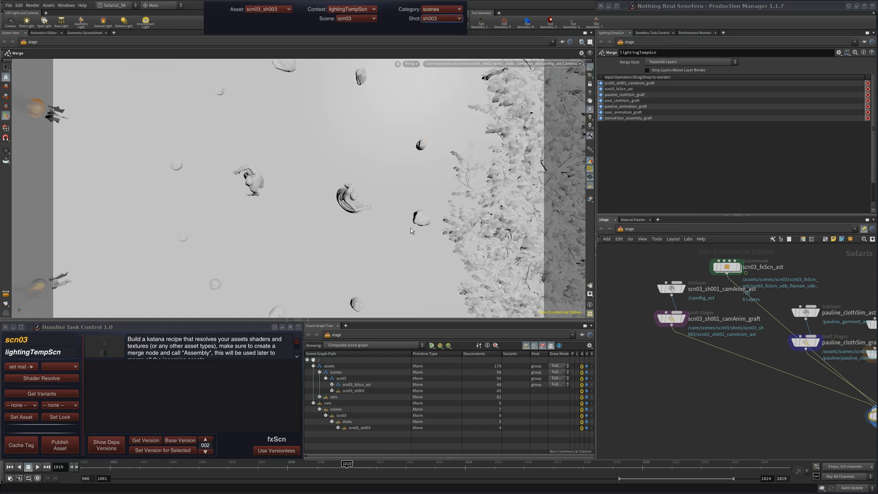
pyautogui.click(580, 64)
pyautogui.click(578, 74)
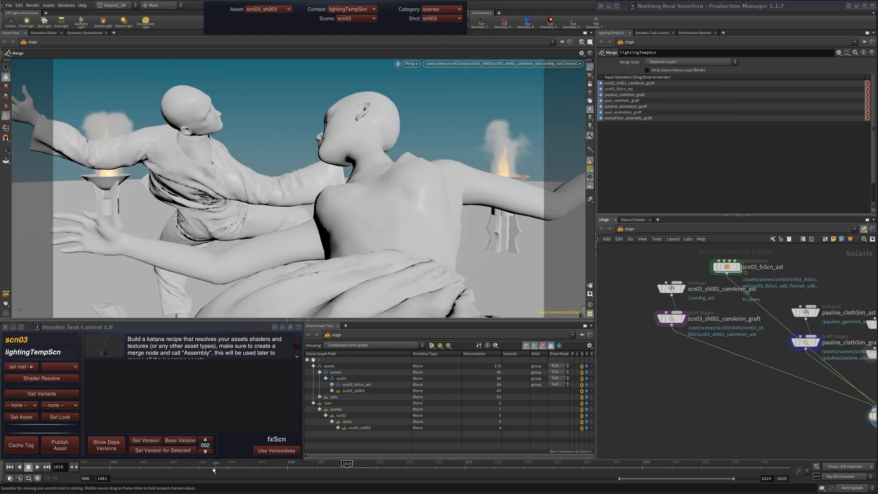
pyautogui.moveTo(166, 469); pyautogui.dragTo(258, 469)
pyautogui.moveTo(365, 474); pyautogui.dragTo(449, 267)
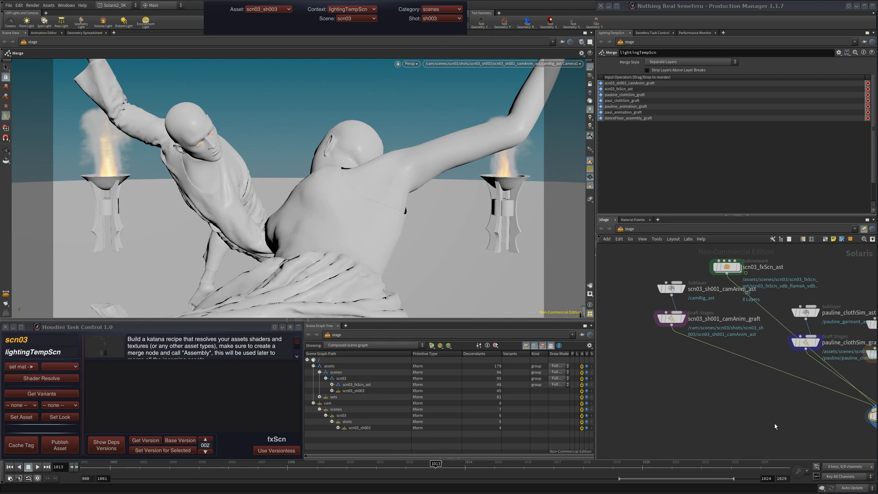
# Switch the shot to sh006 with the lightingTempScn merge node in view.
pyautogui.moveTo(775, 426); pyautogui.dragTo(672, 423, button='middle')
pyautogui.moveTo(735, 417); pyautogui.dragTo(755, 401, button='middle')
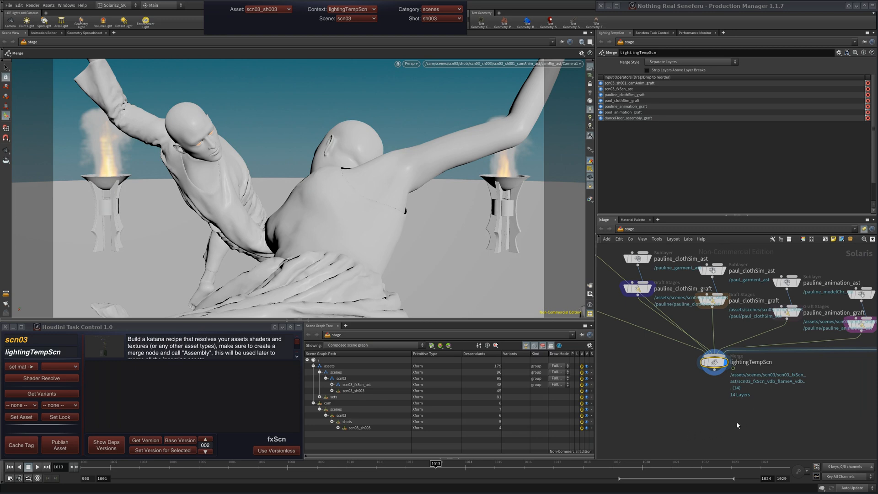
pyautogui.moveTo(698, 433); pyautogui.dragTo(698, 392, button='middle')
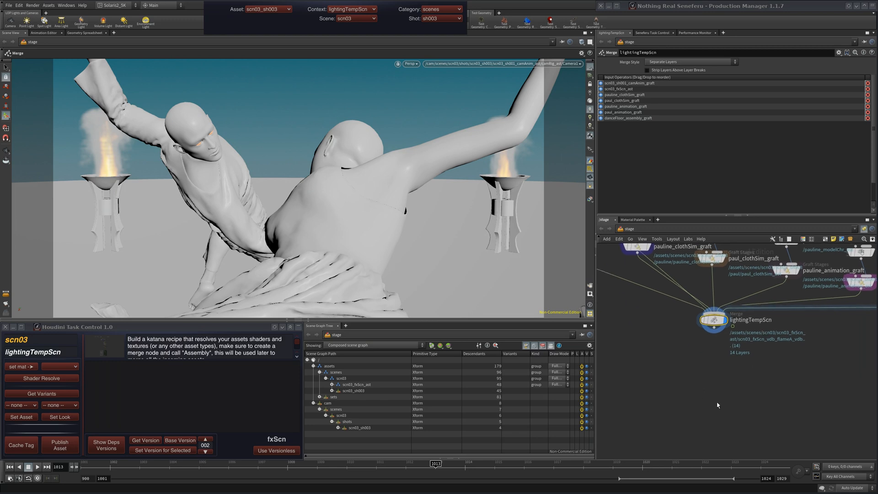
pyautogui.click(442, 18)
pyautogui.click(431, 58)
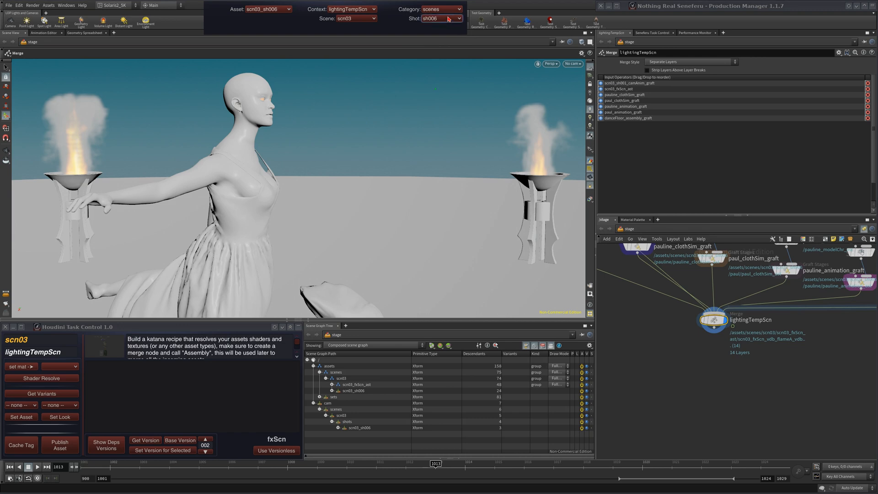
# Move the paul_animation_ast and paul_clothSim_ast nodes up, above the other sublayer nodes in the network.
pyautogui.moveTo(701, 378); pyautogui.dragTo(679, 421, button='middle')
pyautogui.moveTo(640, 393)
pyautogui.mouseDown(button='middle')
pyautogui.moveTo(702, 414)
pyautogui.moveTo(703, 433)
pyautogui.moveTo(687, 421)
pyautogui.mouseUp(button='middle')
pyautogui.moveTo(837, 402); pyautogui.dragTo(694, 371, button='middle')
pyautogui.moveTo(850, 317); pyautogui.dragTo(781, 328, button='middle')
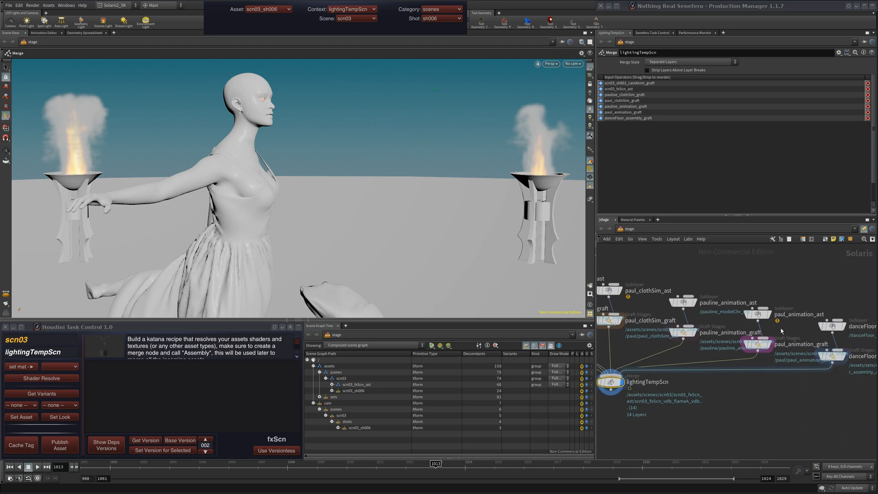
pyautogui.moveTo(613, 296); pyautogui.dragTo(663, 327, button='middle')
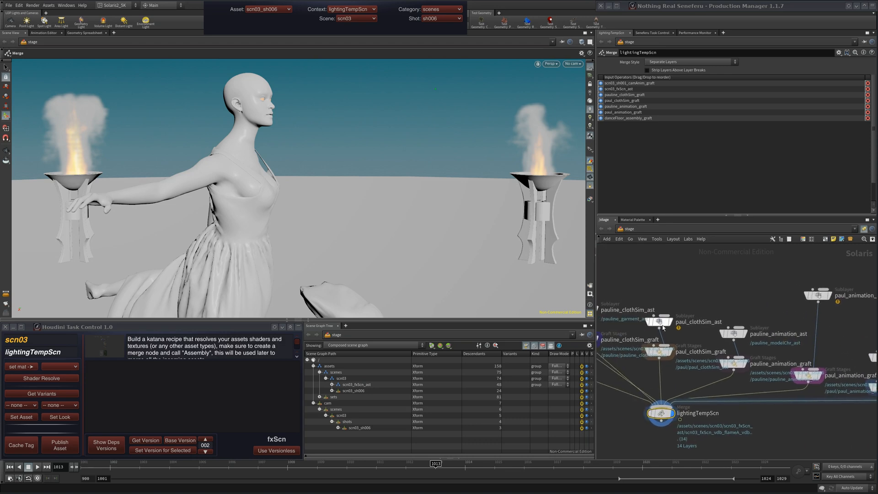
pyautogui.moveTo(663, 327); pyautogui.dragTo(677, 276)
pyautogui.moveTo(769, 290)
pyautogui.mouseDown(button='middle')
pyautogui.moveTo(771, 312)
pyautogui.moveTo(798, 313)
pyautogui.mouseUp(button='middle')
pyautogui.moveTo(725, 302); pyautogui.dragTo(747, 293, button='middle')
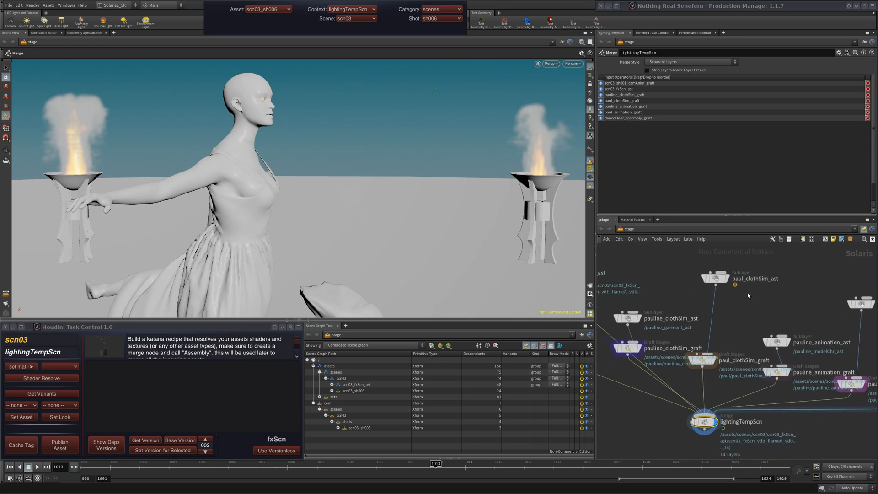
pyautogui.scroll(-8, 775, 315)
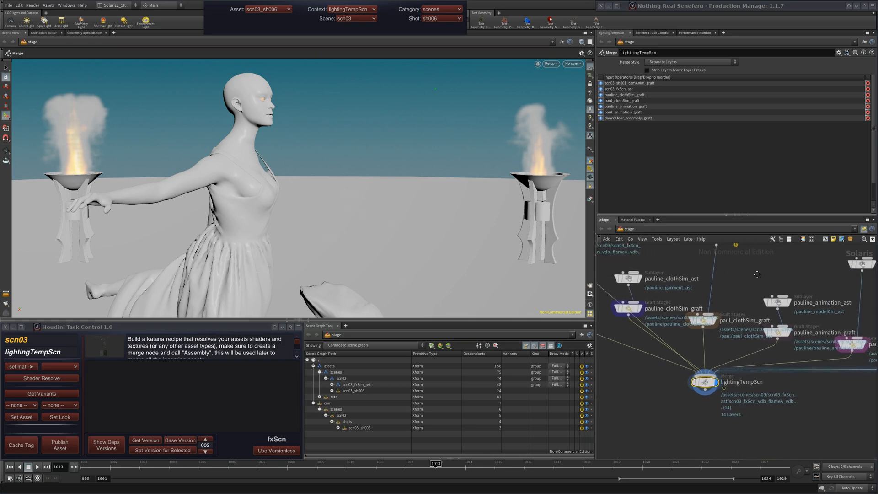
pyautogui.press('h')
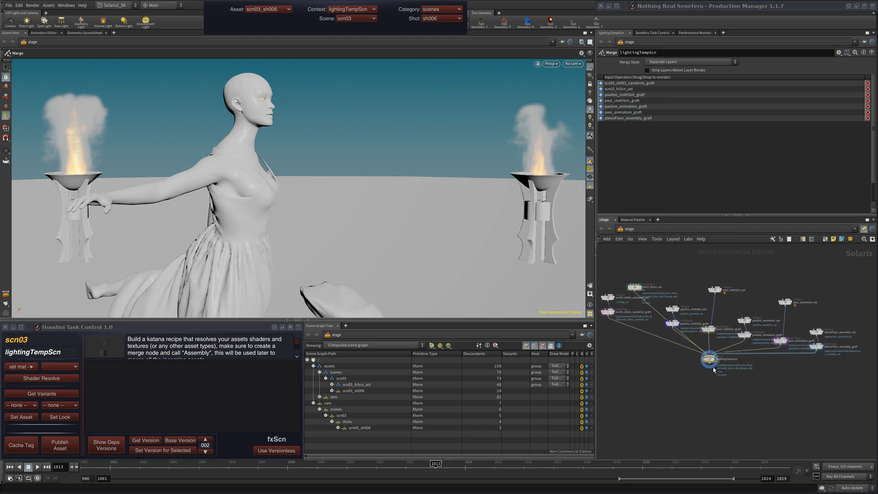
# Switch the shot back to sh001, look through its Camera1 and scrub the timeline to frame 1022.
pyautogui.moveTo(634, 418); pyautogui.dragTo(676, 407, button='middle')
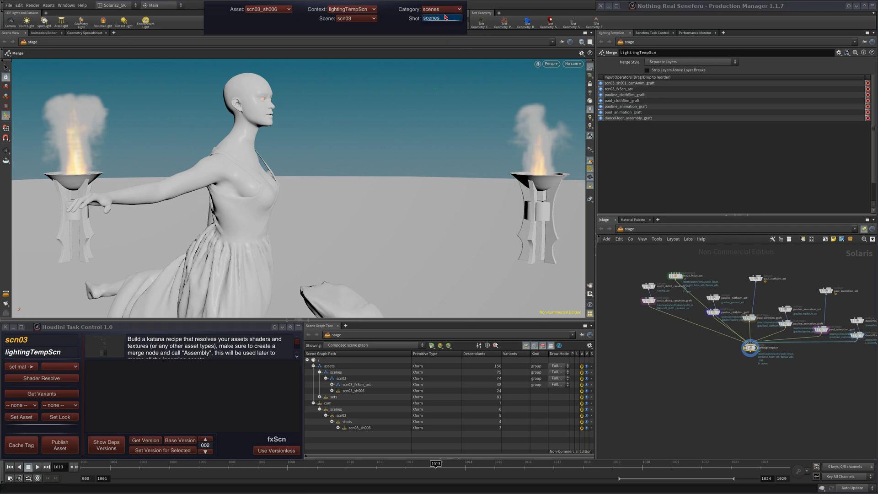
pyautogui.click(441, 20)
pyautogui.click(495, 177)
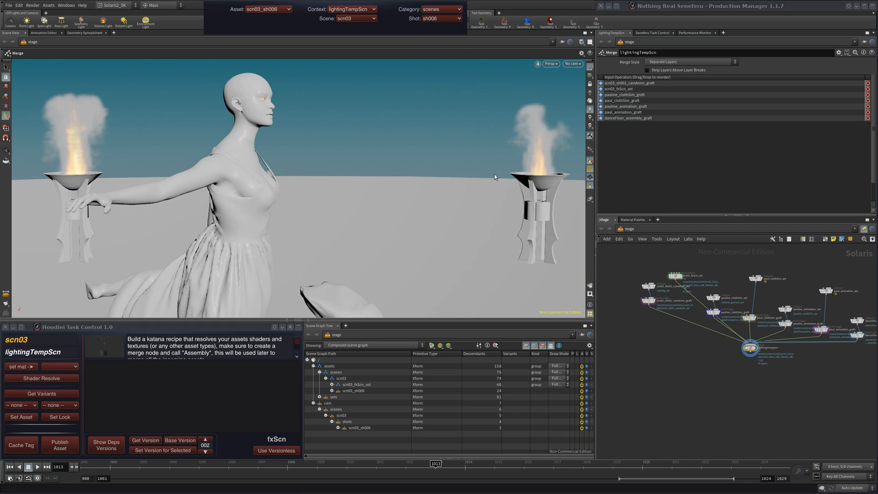
pyautogui.moveTo(207, 470); pyautogui.dragTo(316, 470)
pyautogui.click(573, 64)
pyautogui.click(590, 98)
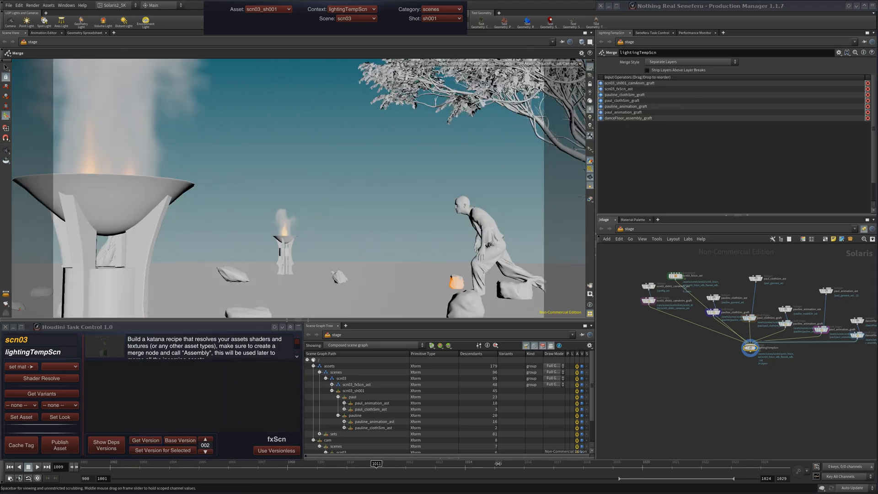
pyautogui.click(524, 466)
pyautogui.moveTo(632, 465); pyautogui.dragTo(704, 465)
# Add a Distant Light node just below the lightingTempScn merge in the network.
pyautogui.moveTo(762, 389); pyautogui.dragTo(723, 378, button='middle')
pyautogui.press('Tab')
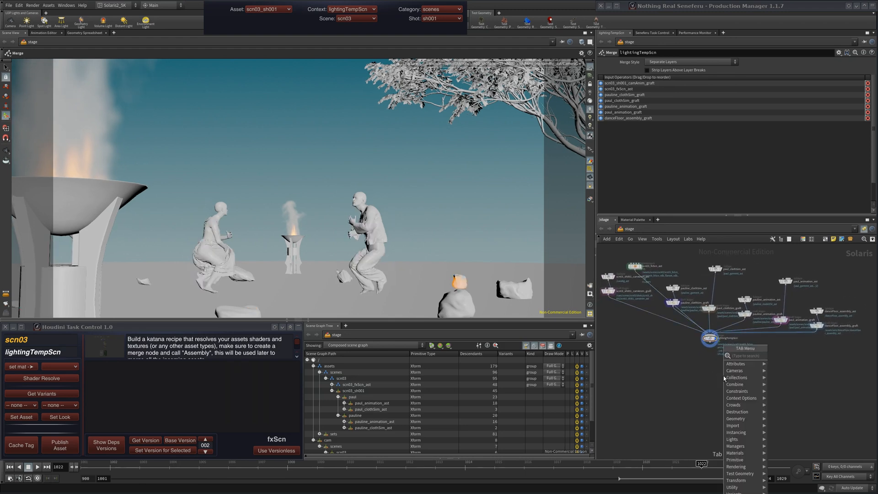
pyautogui.write('light')
pyautogui.press('Down')
pyautogui.press('Down')
pyautogui.press('Down')
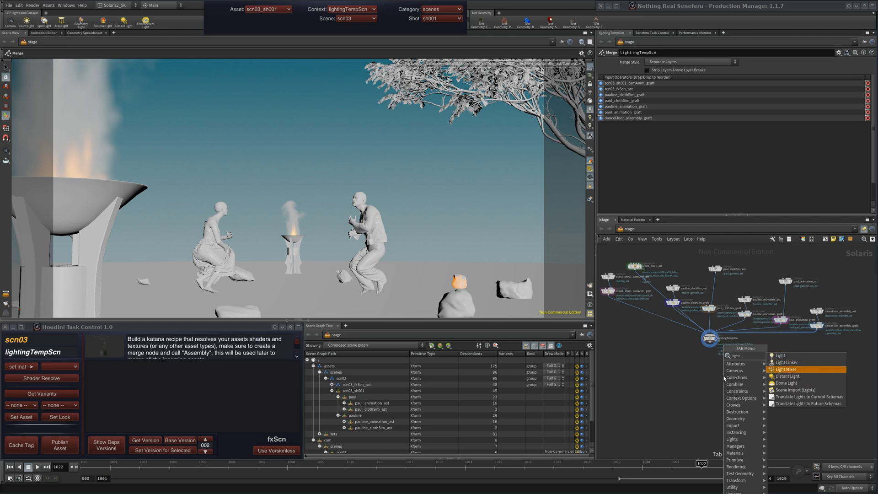
pyautogui.press('Return')
pyautogui.click(725, 370)
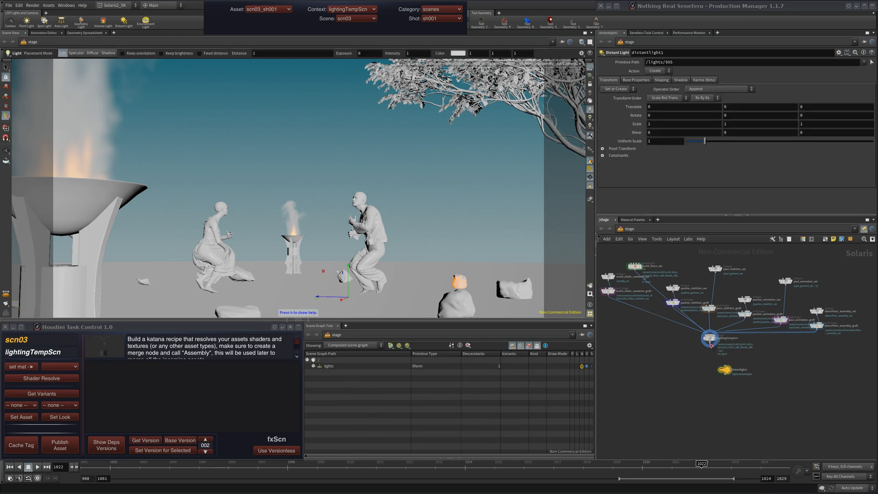
# Add a Merge node below lightingTempScn and connect both lightingTempScn and the distant light into it.
pyautogui.press('Tab')
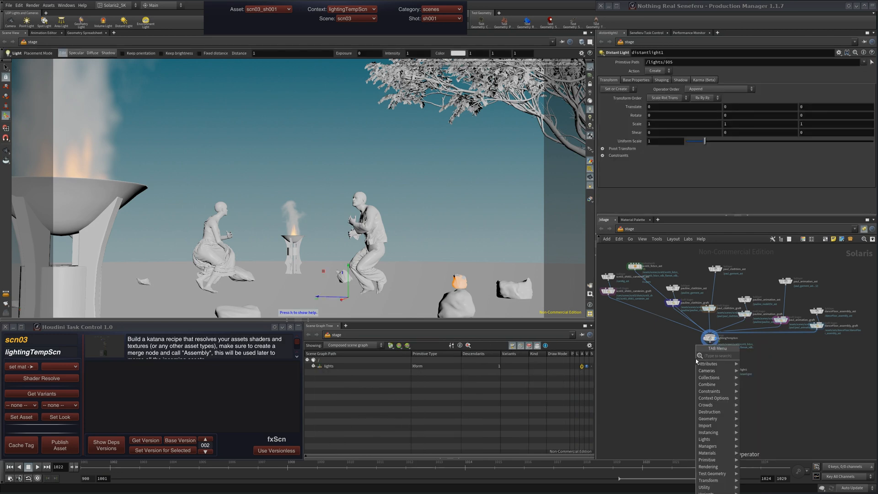
pyautogui.write('merge')
pyautogui.press('Return')
pyautogui.click(715, 394)
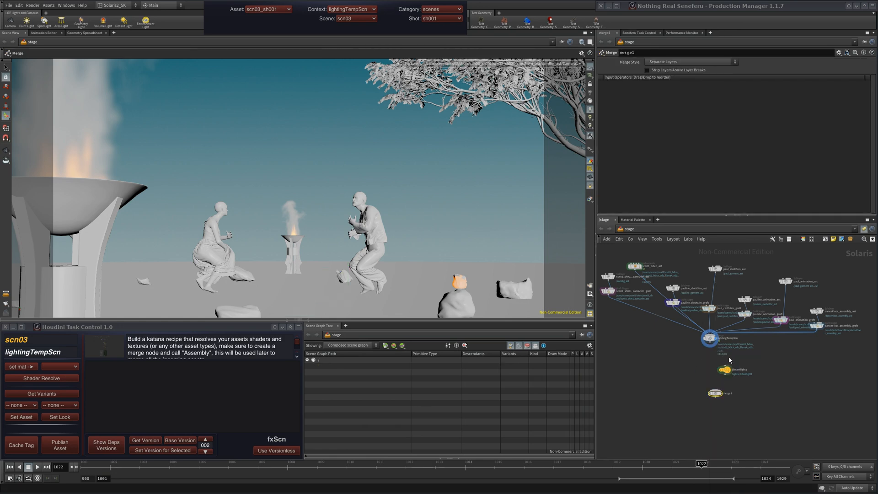
pyautogui.moveTo(730, 370); pyautogui.dragTo(747, 358)
pyautogui.moveTo(715, 393); pyautogui.dragTo(712, 371)
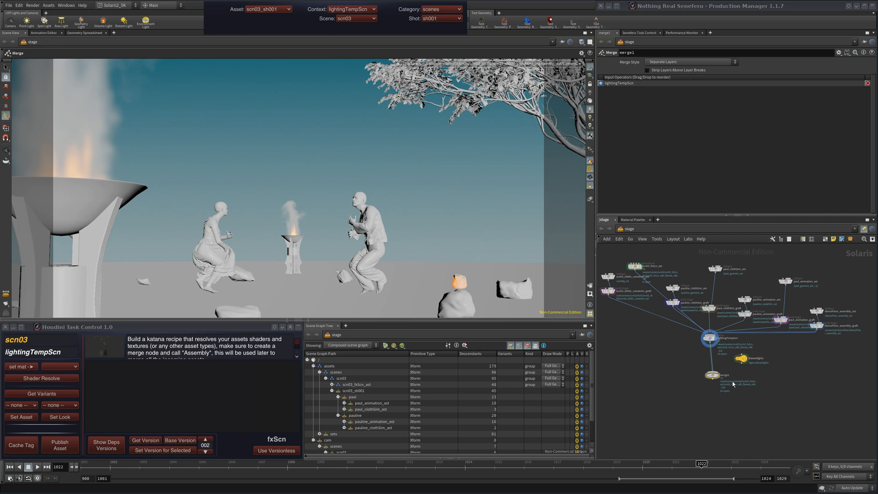
pyautogui.scroll(5, 733, 382)
pyautogui.moveTo(722, 323); pyautogui.dragTo(643, 371)
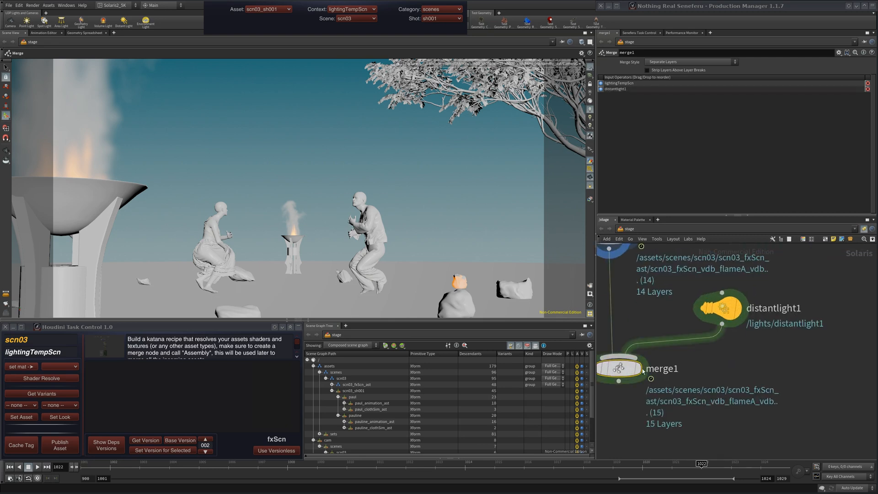
pyautogui.scroll(-8, 741, 393)
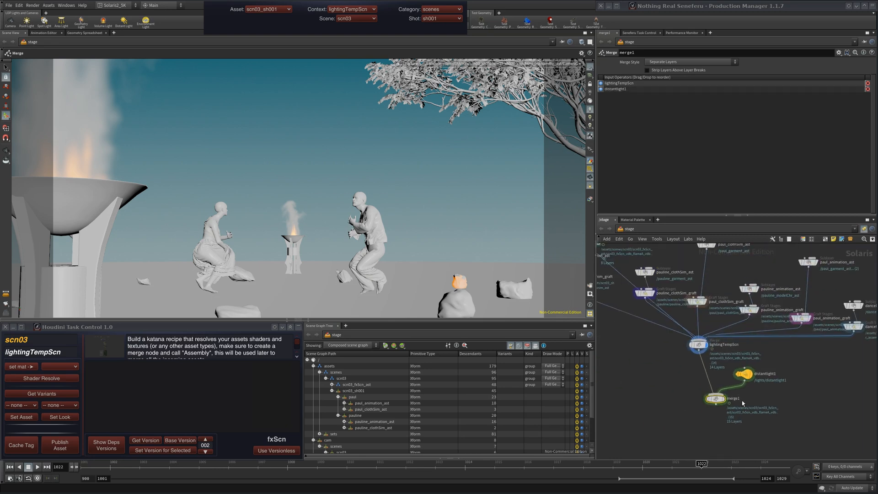
# Add a Dome Light node beside the distant light and connect it into merge1.
pyautogui.moveTo(743, 374); pyautogui.dragTo(749, 369)
pyautogui.press('Tab')
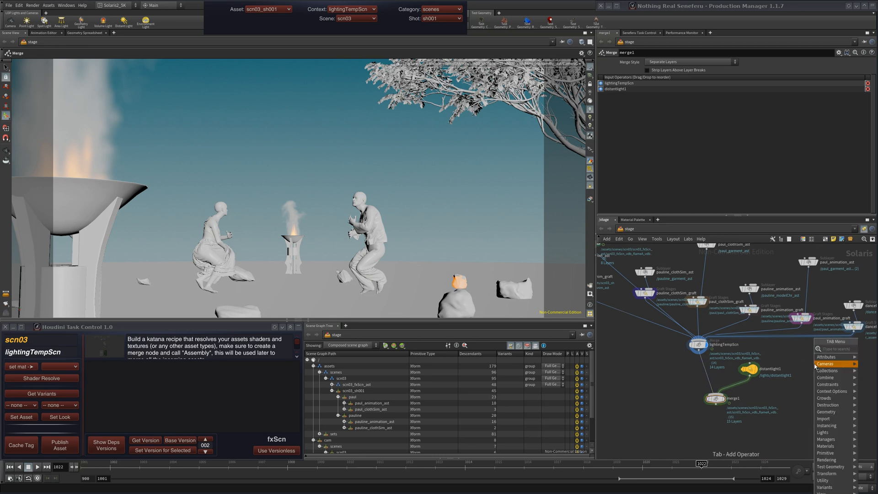
pyautogui.write('light')
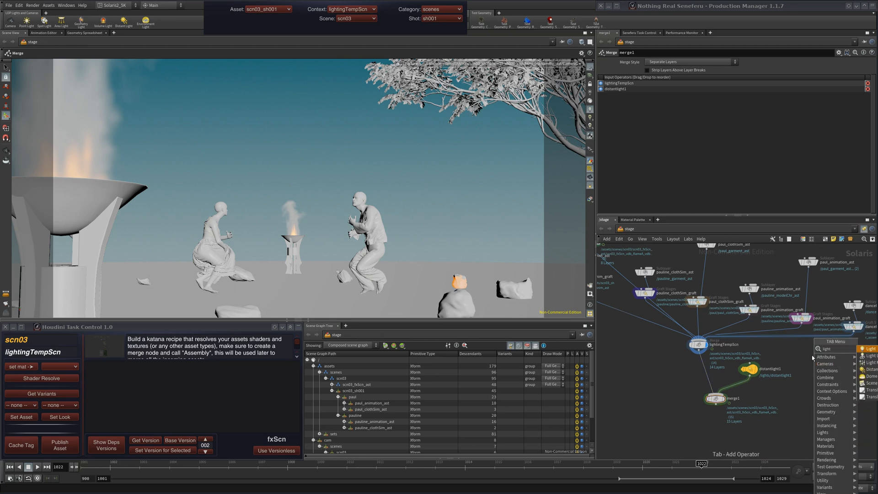
pyautogui.press('Down')
pyautogui.press('Down')
pyautogui.press('Down')
pyautogui.press('Down')
pyautogui.press('Return')
pyautogui.click(797, 361)
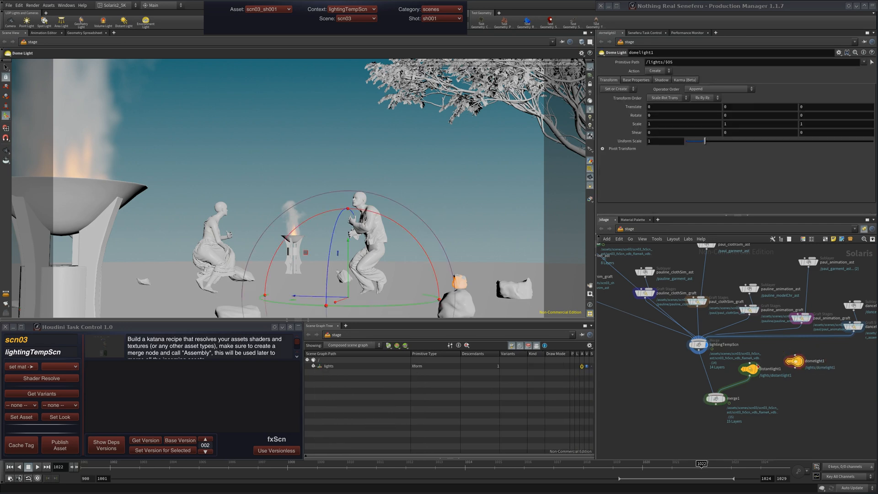
pyautogui.moveTo(782, 360); pyautogui.dragTo(725, 395)
# Raise the distant light vertically in the viewport, then reselect the merge1 node.
pyautogui.click(749, 350)
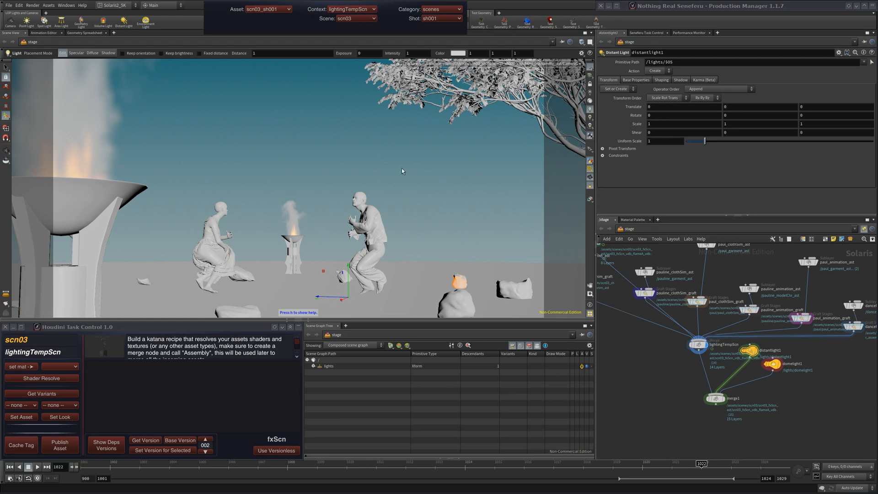
pyautogui.moveTo(350, 272); pyautogui.dragTo(349, 145)
pyautogui.click(715, 398)
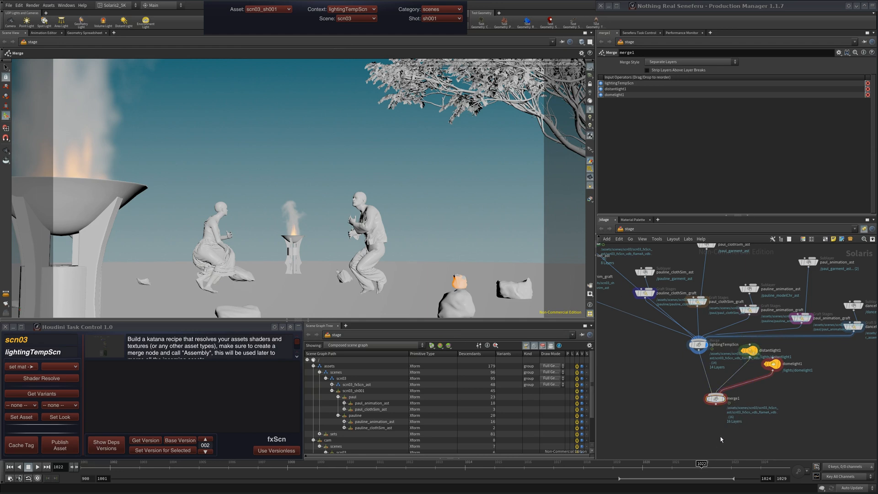
pyautogui.moveTo(716, 399); pyautogui.dragTo(713, 397)
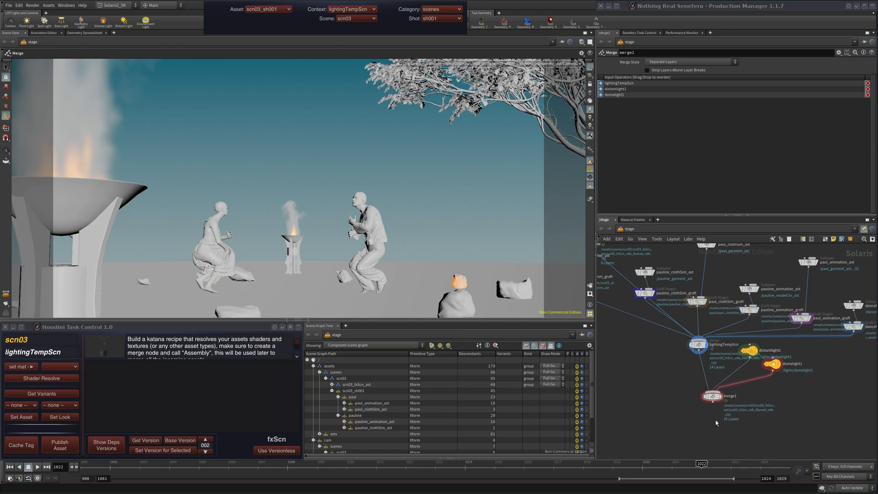
# Add a Karma render node below merge1 and connect merge1 to its input.
pyautogui.press('Tab')
pyautogui.write('karma')
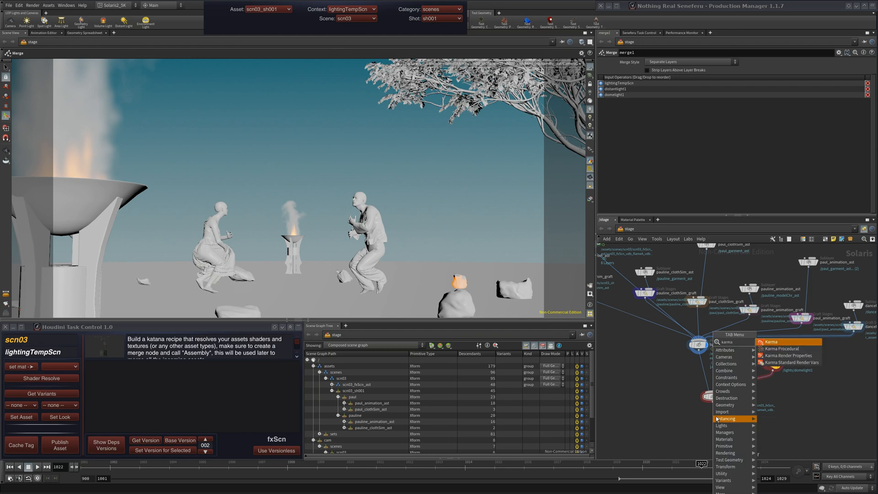
pyautogui.press('Return')
pyautogui.click(681, 423)
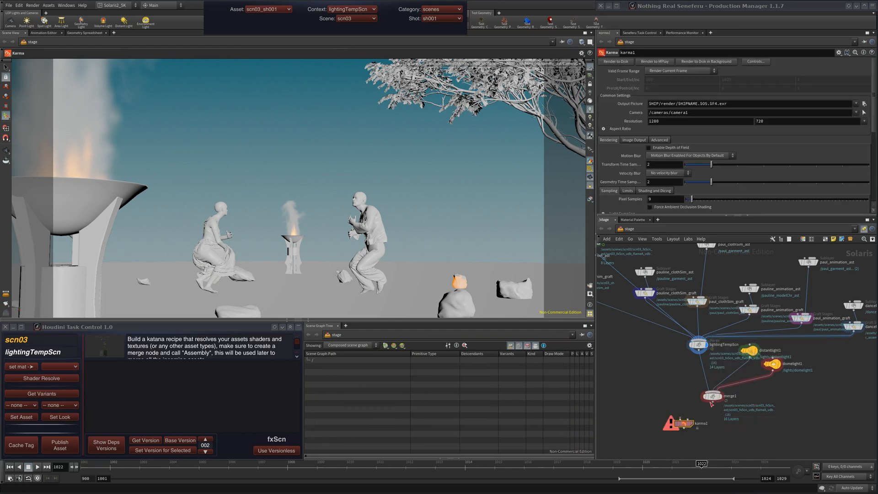
pyautogui.moveTo(712, 402); pyautogui.dragTo(680, 422)
pyautogui.hotkey('ctrl', 'z')
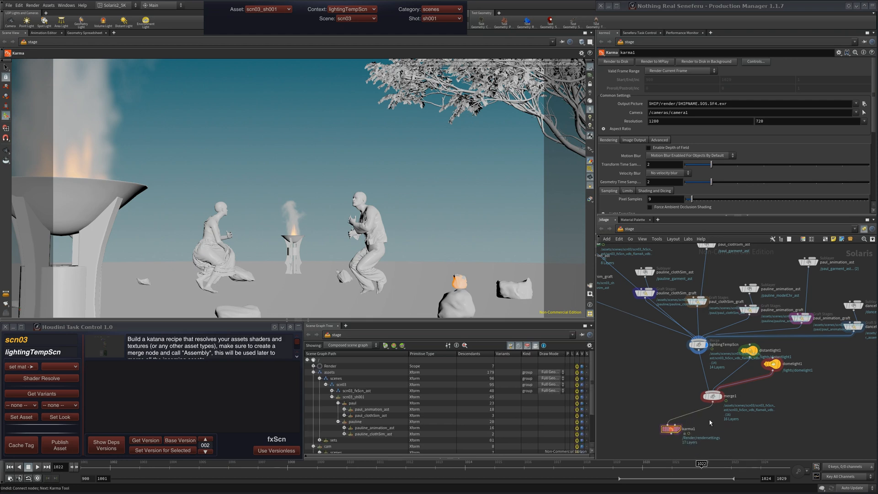
pyautogui.moveTo(730, 448); pyautogui.dragTo(719, 369, button='middle')
pyautogui.scroll(5, 718, 369)
pyautogui.moveTo(748, 314); pyautogui.dragTo(779, 394, button='middle')
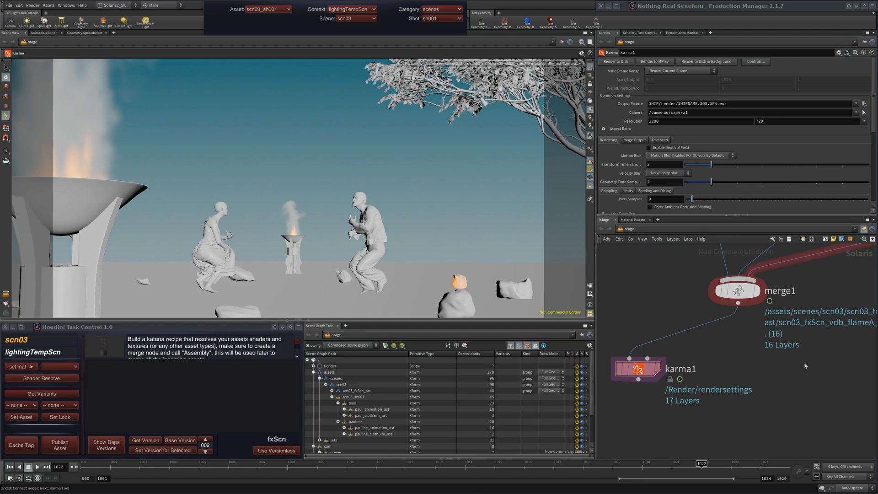
pyautogui.scroll(-8, 809, 397)
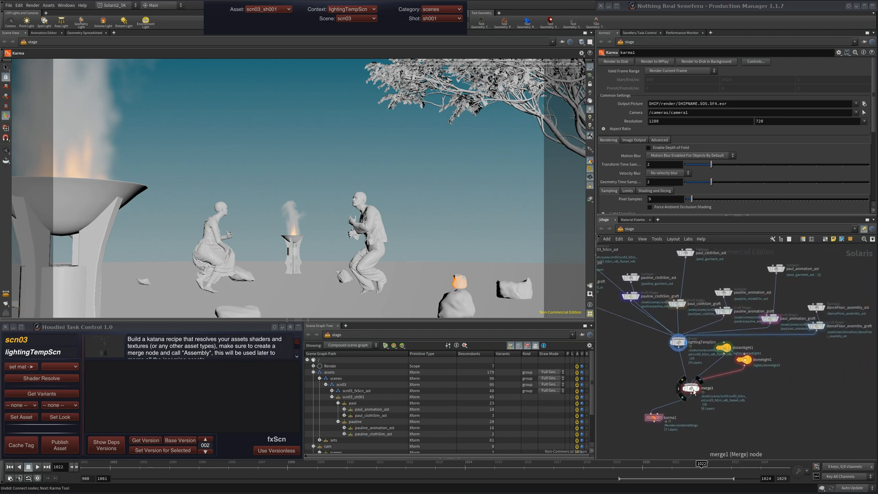
# Add a second Merge node beside merge1 and connect paul_clothSim_graft and pauline_animation_graft into it.
pyautogui.press('Tab')
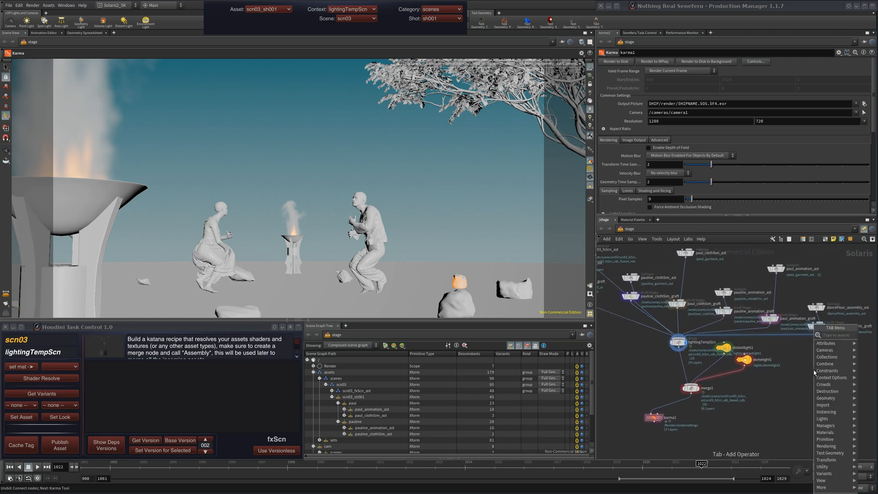
pyautogui.write('merg')
pyautogui.press('Return')
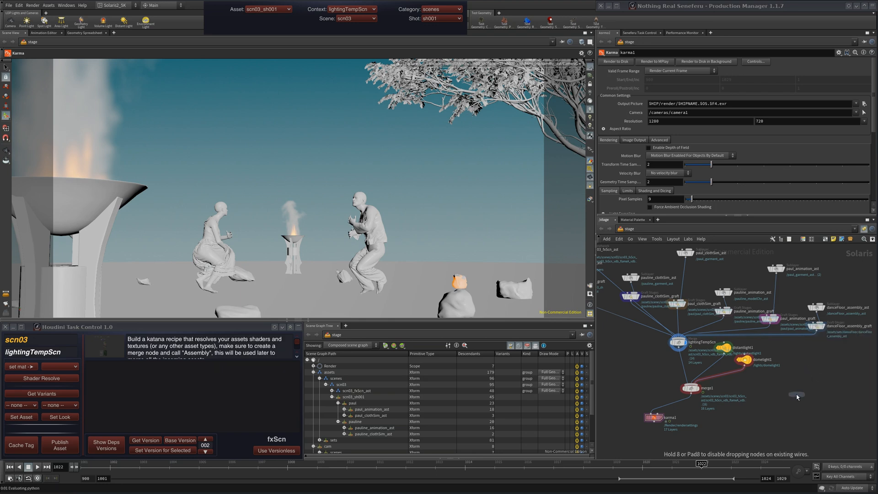
pyautogui.click(776, 400)
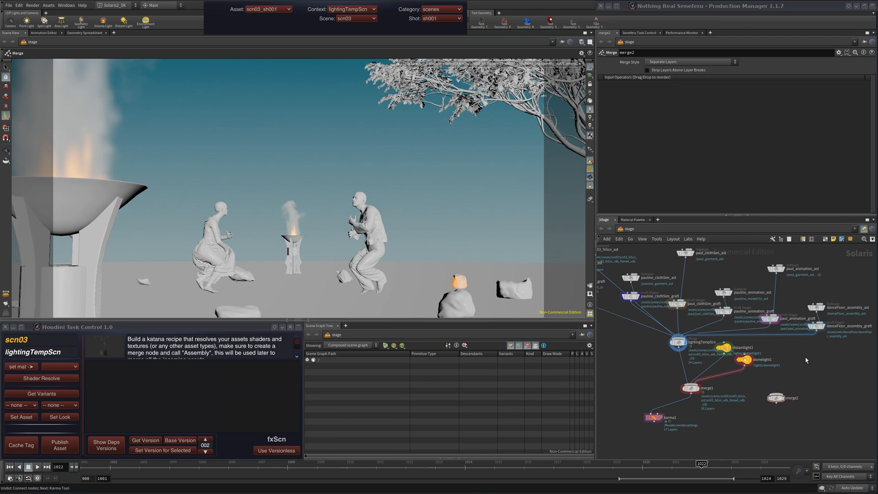
pyautogui.press('Tab')
pyautogui.press('Escape')
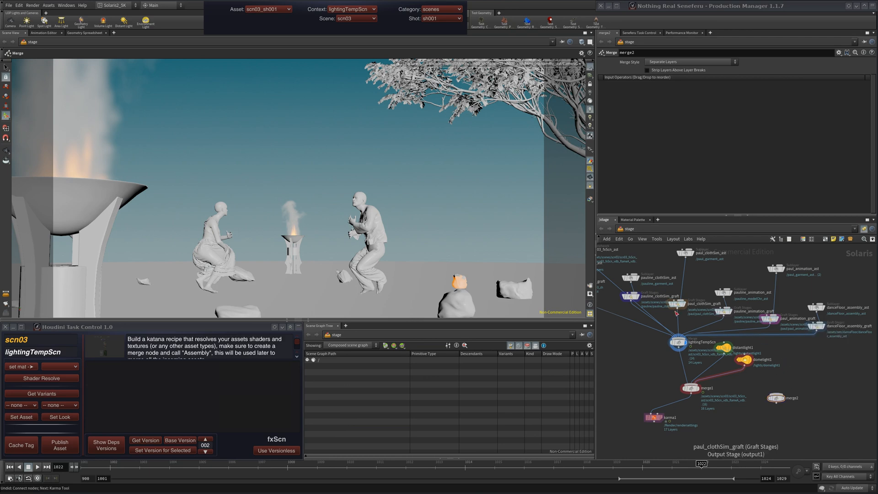
pyautogui.moveTo(676, 313); pyautogui.dragTo(776, 395)
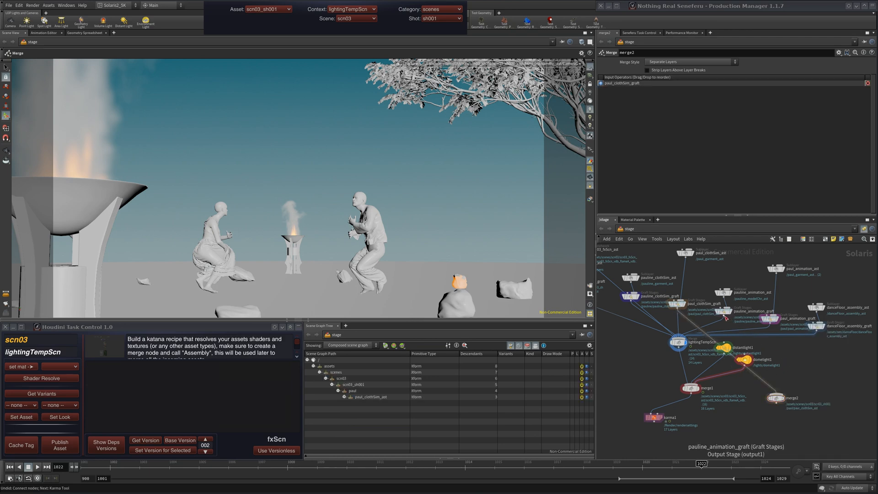
pyautogui.moveTo(725, 317); pyautogui.dragTo(775, 393)
pyautogui.moveTo(776, 398); pyautogui.dragTo(776, 376)
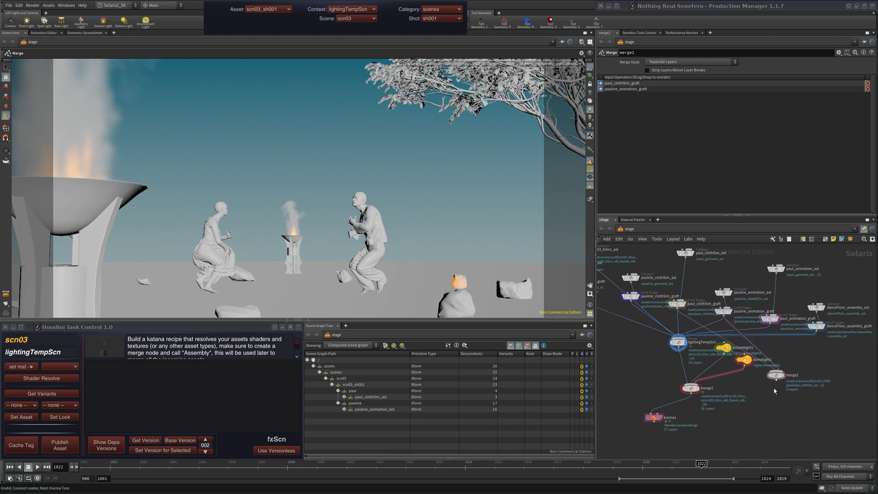
# Add another Karma render node below merge2 and connect merge2 to its input.
pyautogui.press('Tab')
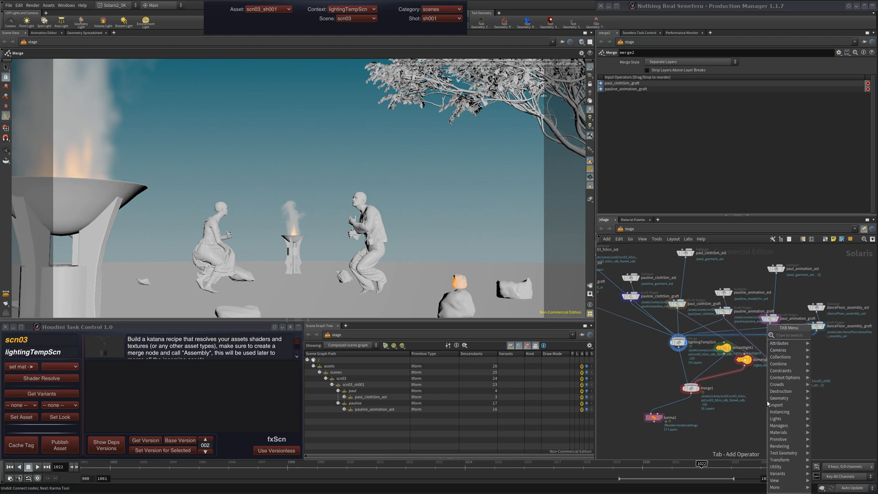
pyautogui.write('karma')
pyautogui.press('Return')
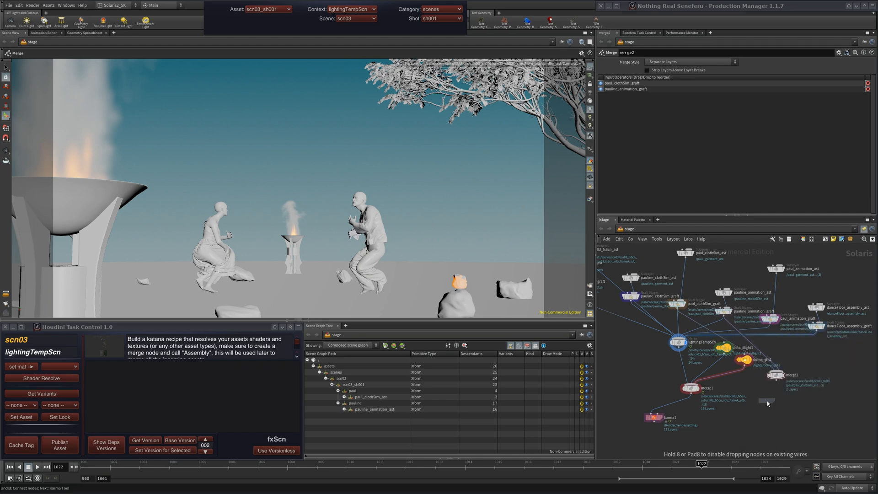
pyautogui.click(777, 404)
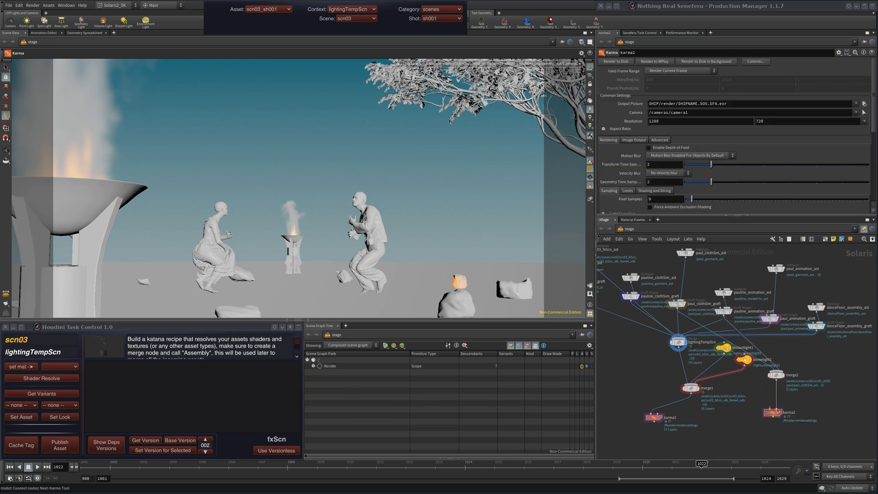
pyautogui.moveTo(774, 413); pyautogui.dragTo(774, 427)
# Rename the Karma node below merge2 as karma2_BG.
pyautogui.scroll(6, 784, 419)
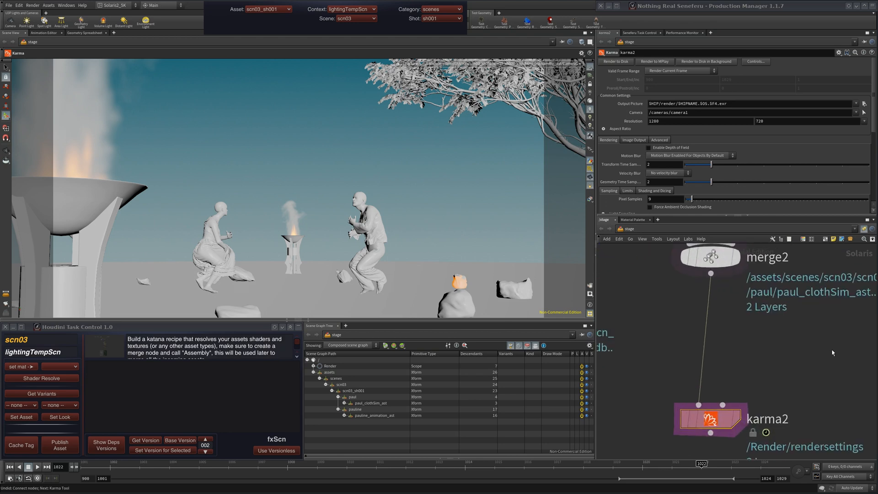
pyautogui.doubleClick(786, 418)
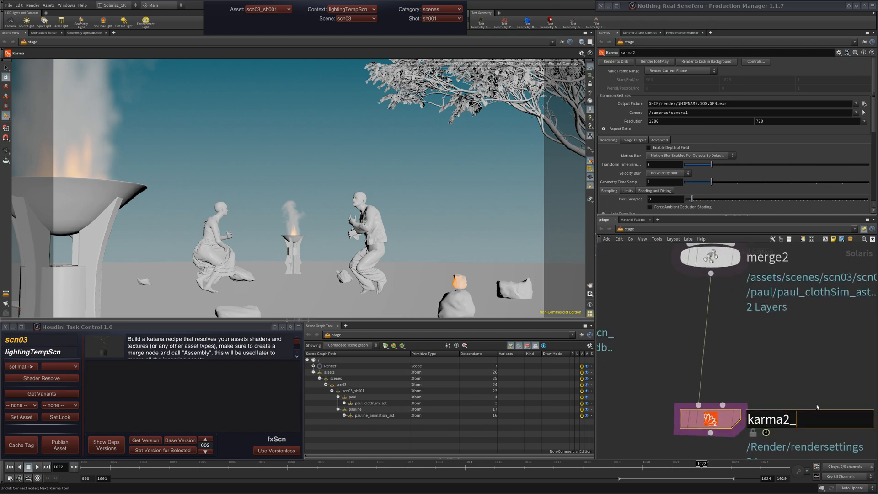
pyautogui.write('_BG')
pyautogui.press('Return')
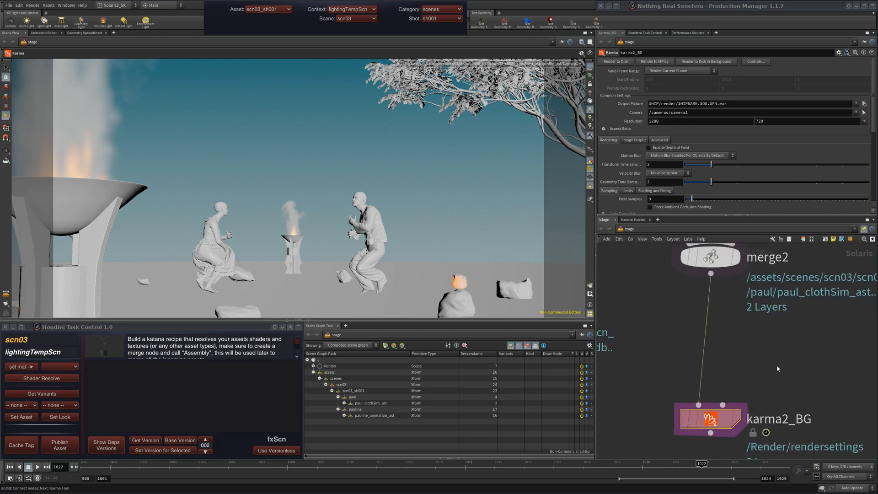
# Set the output picture path of karma1 to /hatver/poath.exr/footage.$F4.exr.
pyautogui.moveTo(743, 376); pyautogui.dragTo(871, 330, button='middle')
pyautogui.moveTo(708, 384); pyautogui.dragTo(860, 391, button='middle')
pyautogui.moveTo(708, 396)
pyautogui.mouseDown(button='middle')
pyautogui.moveTo(814, 368)
pyautogui.moveTo(749, 370)
pyautogui.mouseUp(button='middle')
pyautogui.scroll(-7, 814, 368)
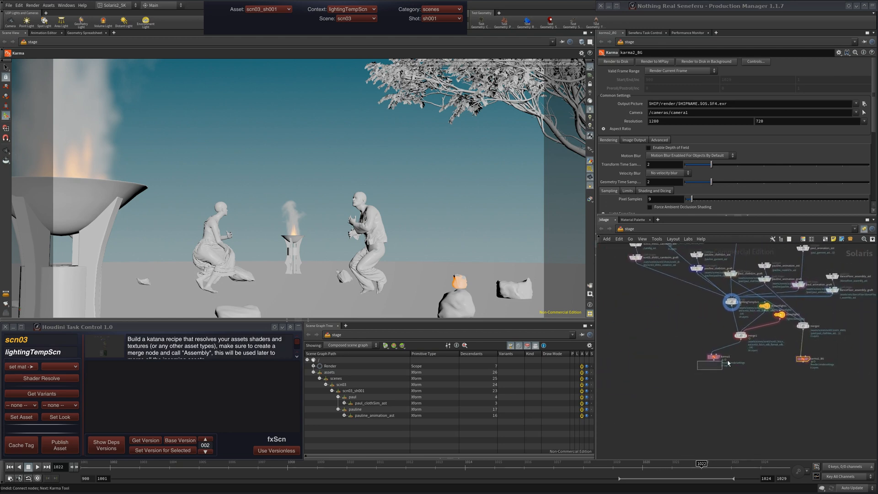
pyautogui.moveTo(685, 382); pyautogui.dragTo(759, 354)
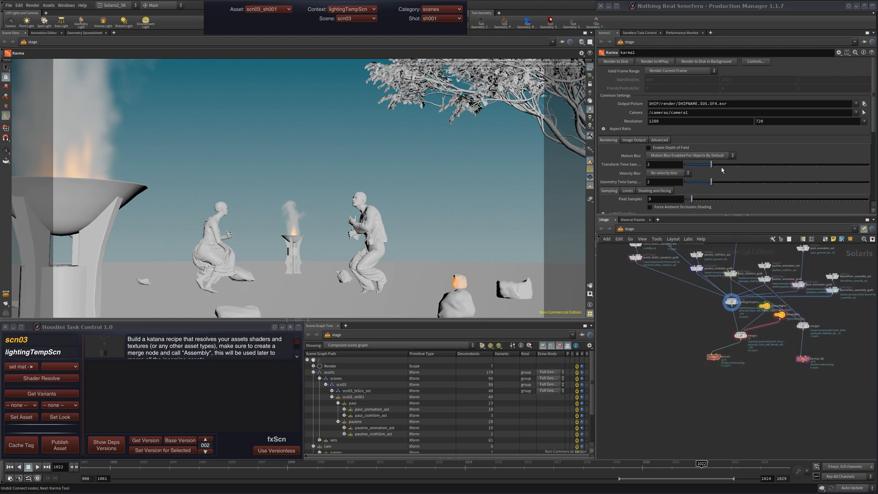
pyautogui.click(739, 101)
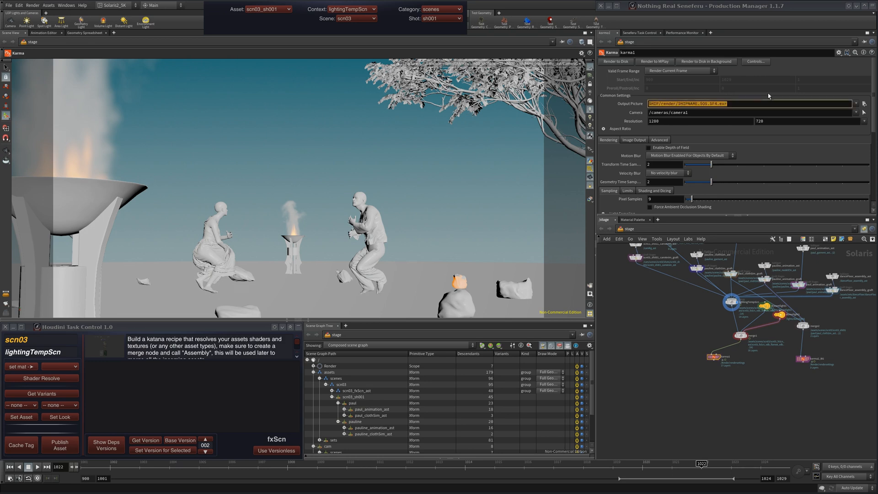
pyautogui.write('/wo')
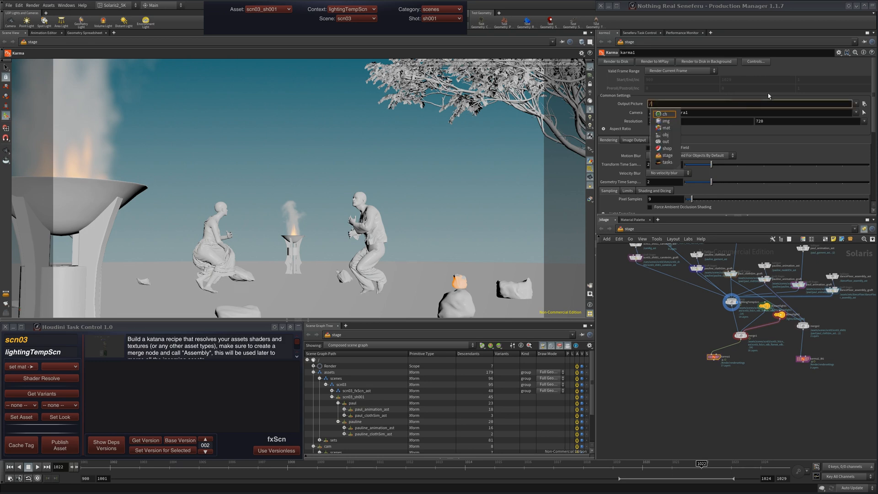
pyautogui.press('BackSpace')
pyautogui.press('BackSpace')
pyautogui.write('h')
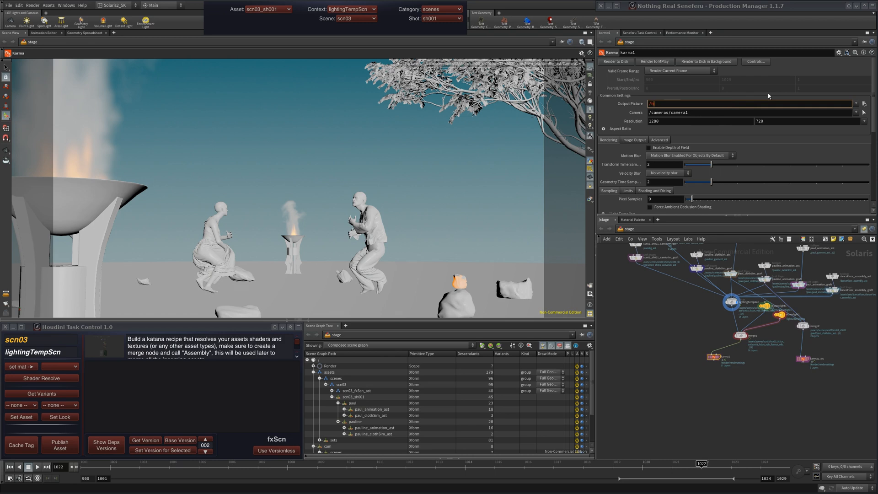
pyautogui.write('atver/poath.exr/footage.$F')
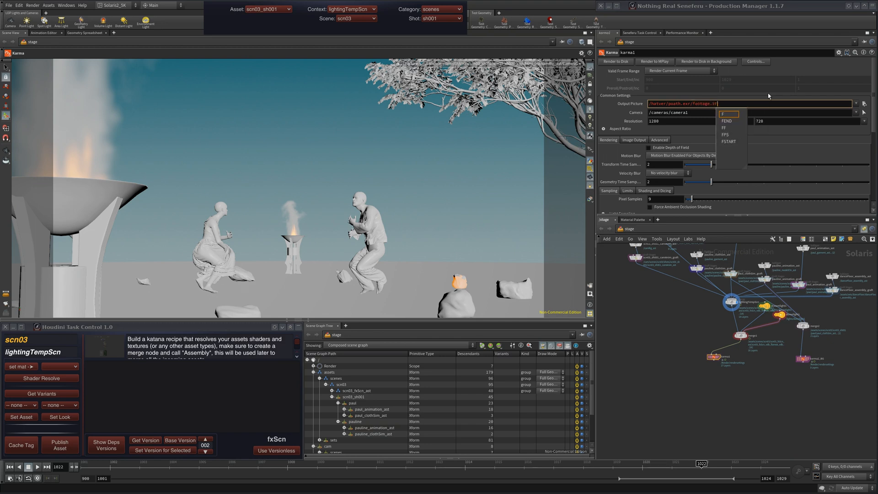
pyautogui.write('4.')
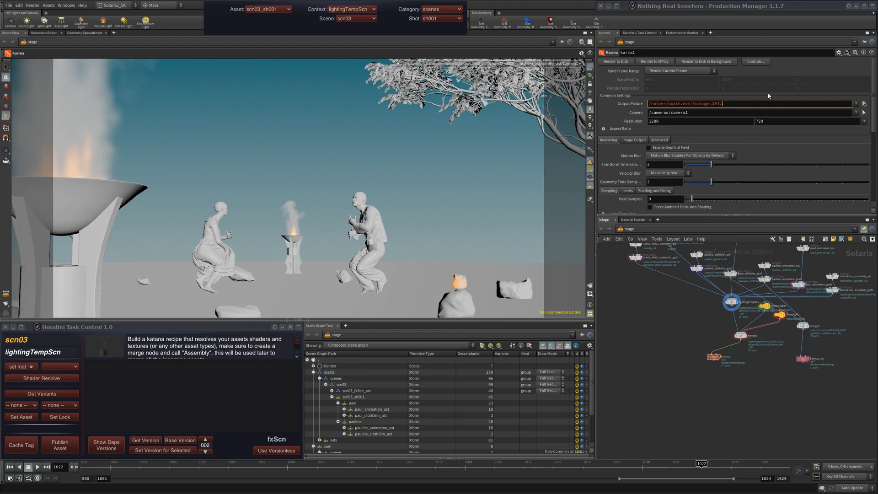
pyautogui.write('exr')
pyautogui.press('Return')
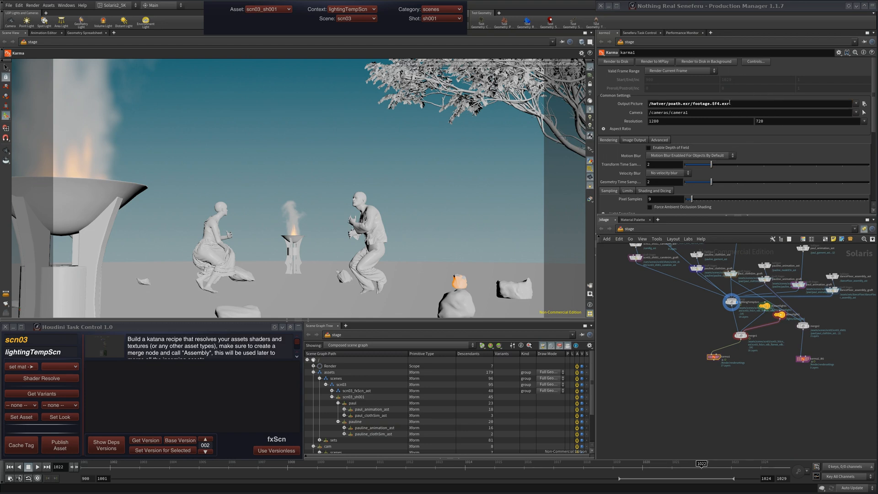
pyautogui.moveTo(692, 104); pyautogui.dragTo(749, 106)
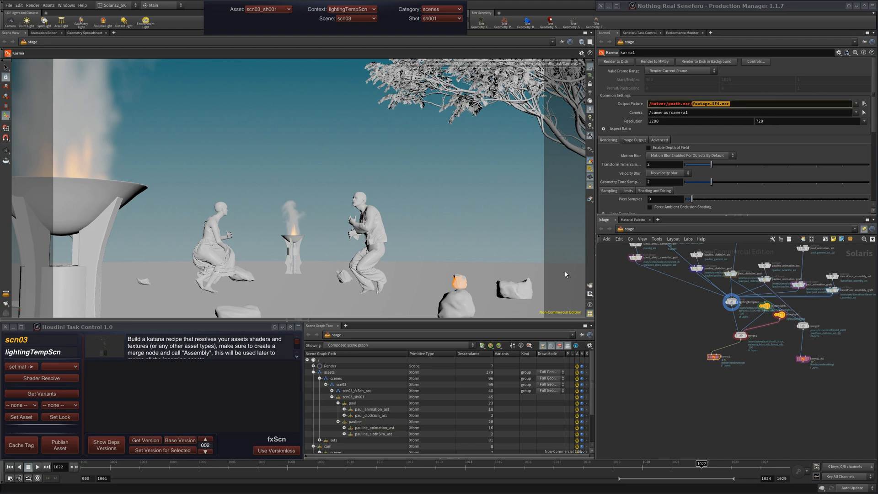
# Copy karma1's output picture path into the output picture of karma2_BG.
pyautogui.moveTo(721, 417)
pyautogui.mouseDown(button='middle')
pyautogui.moveTo(723, 446)
pyautogui.moveTo(712, 426)
pyautogui.mouseUp(button='middle')
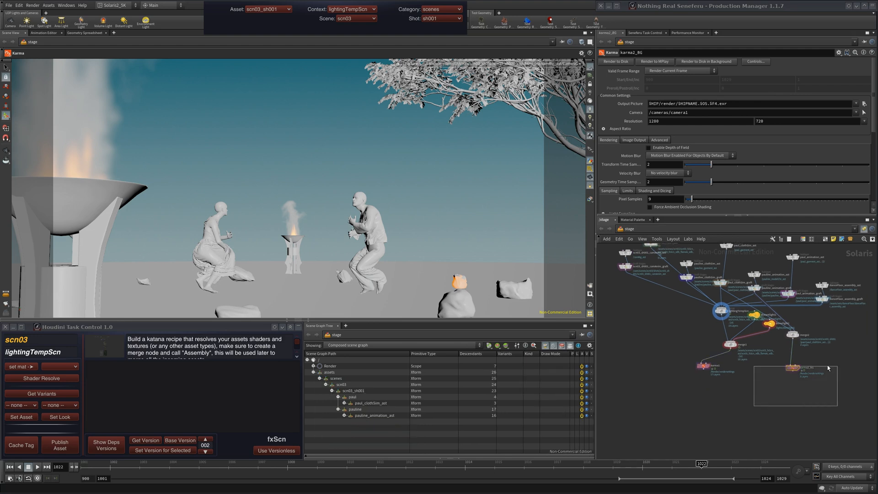
pyautogui.tripleClick(741, 103)
pyautogui.hotkey('ctrl', 'c')
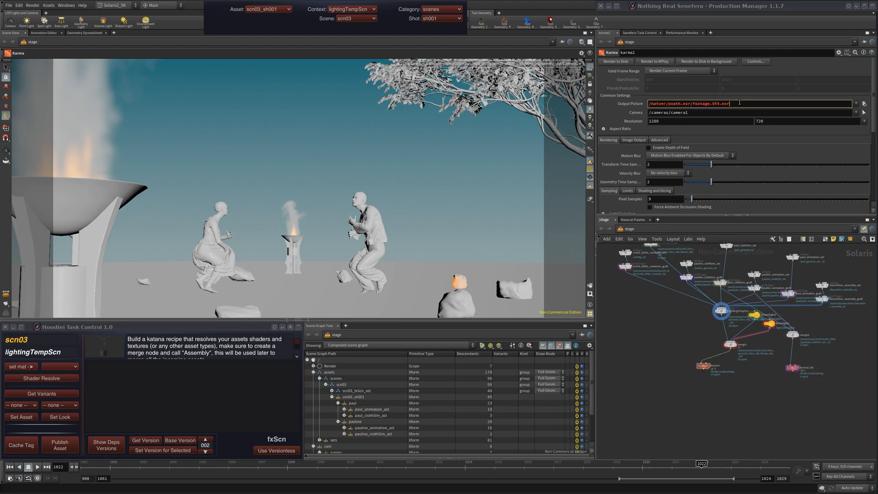
pyautogui.moveTo(768, 362)
pyautogui.mouseDown()
pyautogui.moveTo(771, 391)
pyautogui.moveTo(814, 386)
pyautogui.mouseUp()
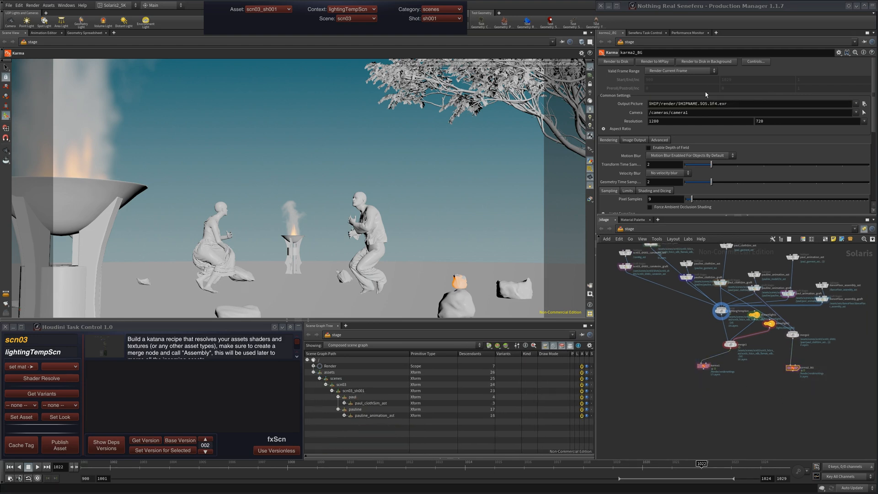
pyautogui.tripleClick(744, 104)
pyautogui.hotkey('ctrl', 'v')
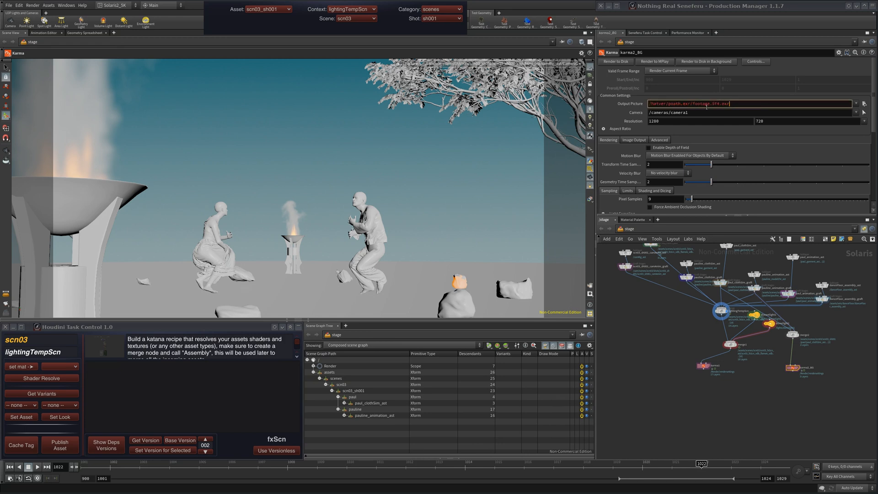
pyautogui.press('Return')
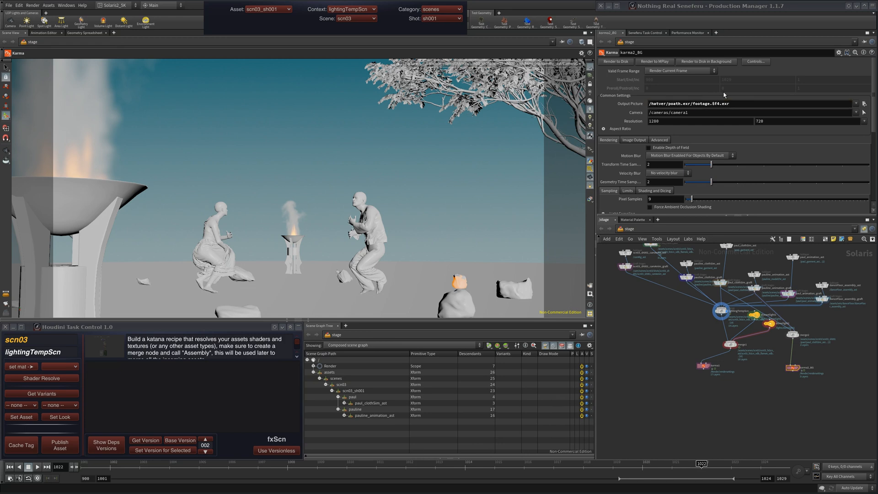
# Rearrange the karma1 and karma2_BG nodes beneath their merge nodes in the network.
pyautogui.scroll(5, 742, 370)
pyautogui.scroll(-5, 742, 369)
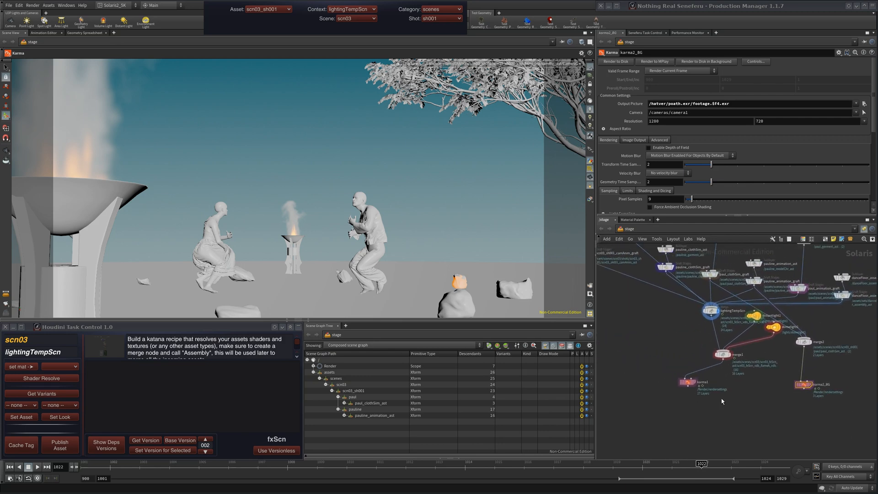
pyautogui.moveTo(682, 388); pyautogui.dragTo(681, 400)
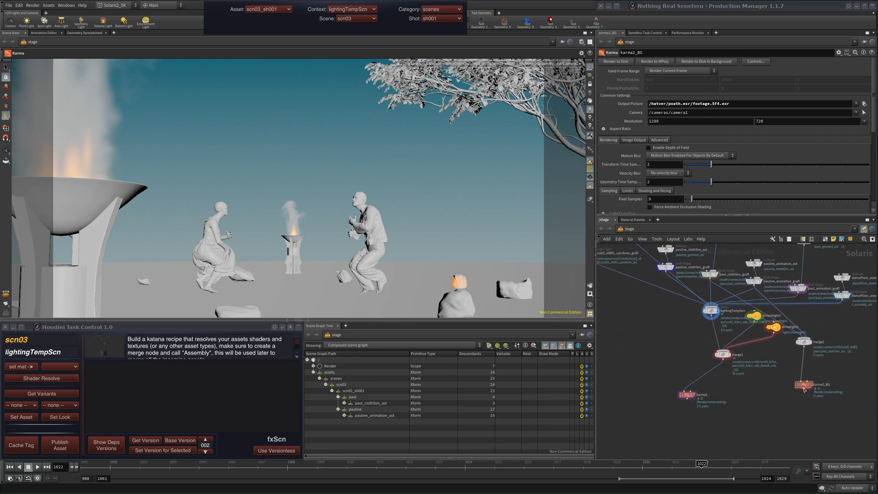
pyautogui.moveTo(803, 389); pyautogui.dragTo(817, 392)
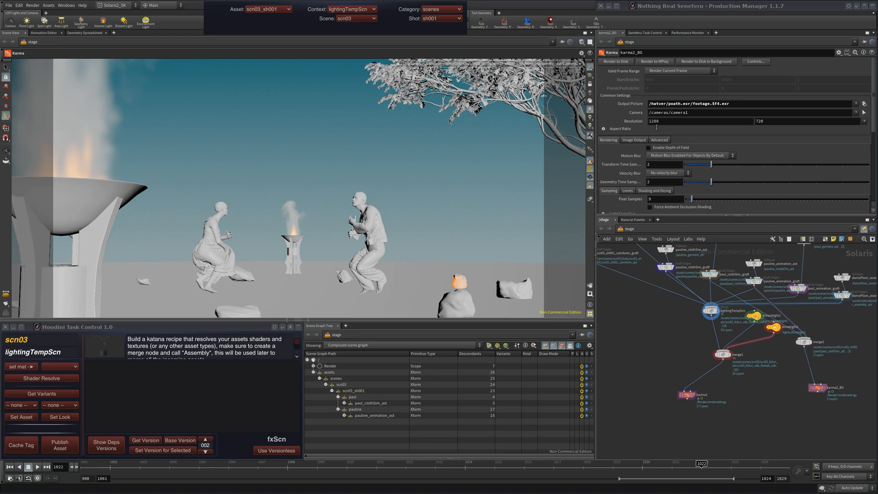
pyautogui.scroll(5, 748, 408)
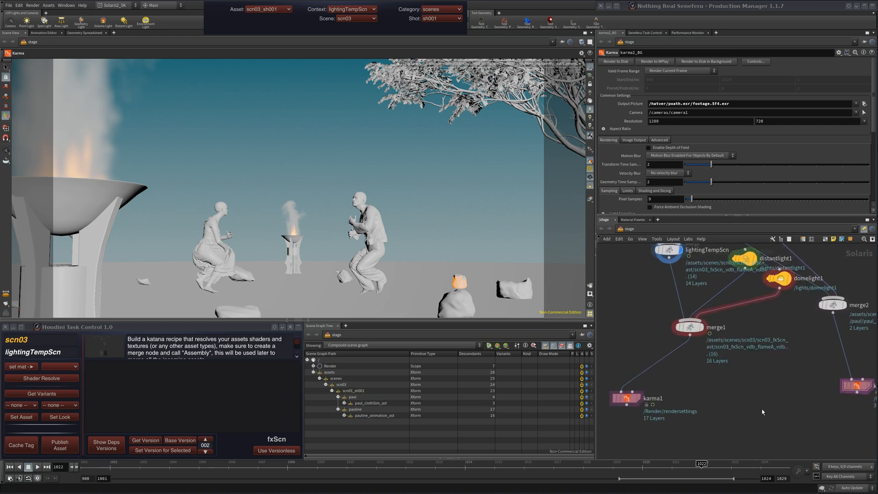
pyautogui.scroll(-5, 776, 402)
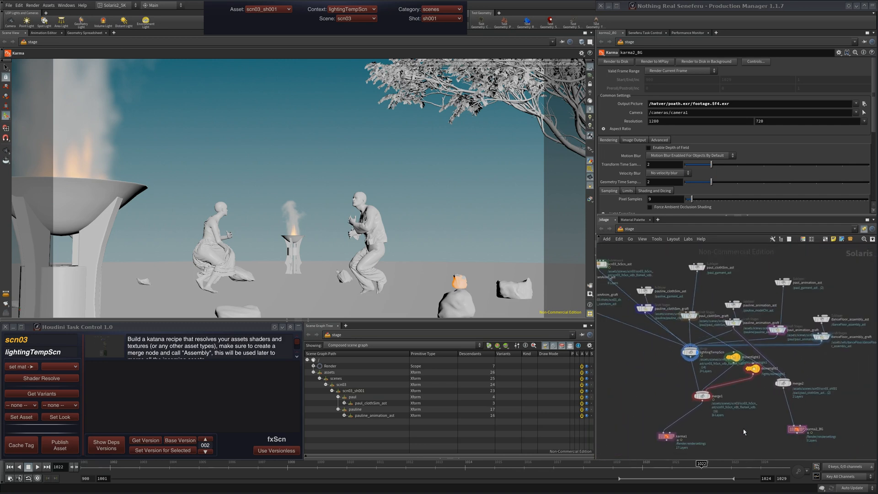
pyautogui.moveTo(685, 387); pyautogui.dragTo(738, 393)
pyautogui.moveTo(816, 379); pyautogui.dragTo(797, 396)
pyautogui.moveTo(773, 354); pyautogui.dragTo(727, 401, button='middle')
pyautogui.moveTo(727, 401); pyautogui.dragTo(713, 417, button='right')
pyautogui.moveTo(713, 416); pyautogui.dragTo(767, 387, button='middle')
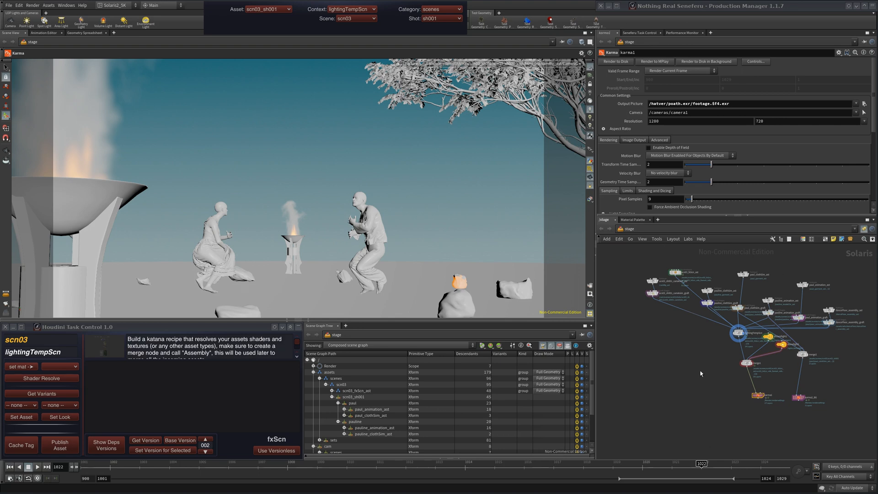
# Check the scn03 lightingTempScn task and its shot dependencies in Production Manager, and return to the node network.
pyautogui.moveTo(718, 421); pyautogui.dragTo(659, 410, button='middle')
pyautogui.scroll(2, 679, 400)
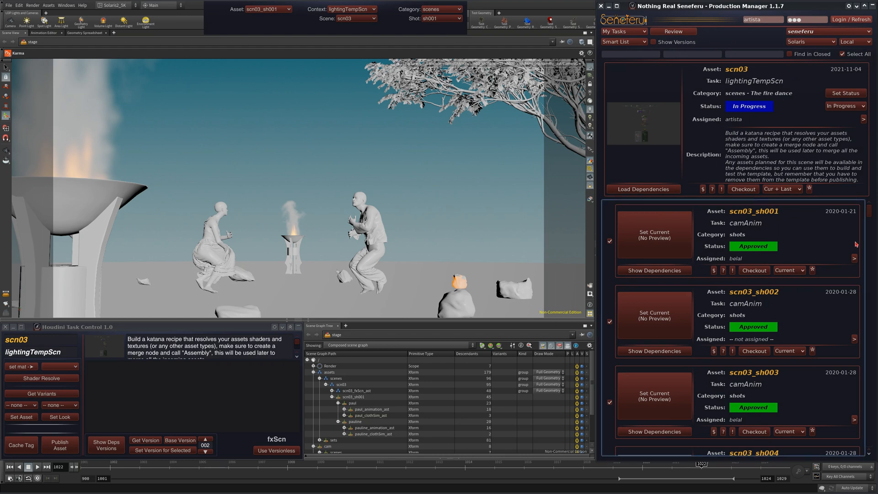
pyautogui.click(874, 8)
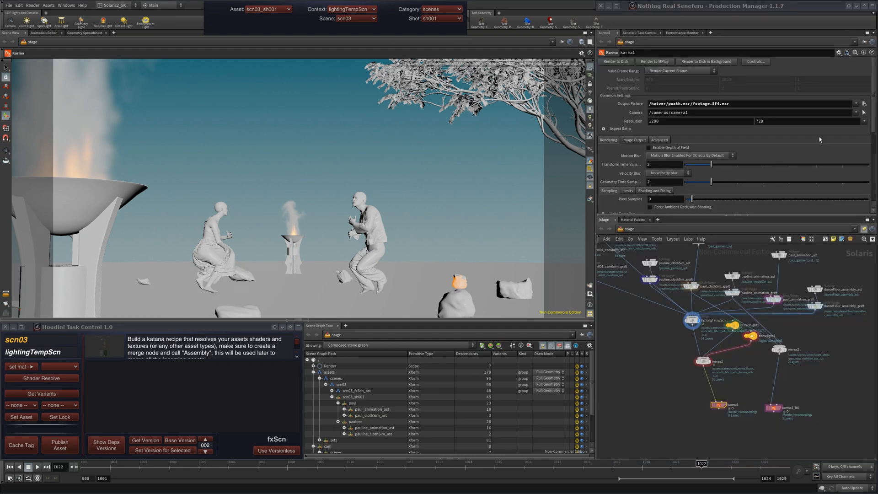
pyautogui.moveTo(660, 383)
pyautogui.mouseDown(button='middle')
pyautogui.moveTo(688, 415)
pyautogui.moveTo(696, 387)
pyautogui.moveTo(664, 366)
pyautogui.mouseUp(button='middle')
pyautogui.scroll(-1, 687, 415)
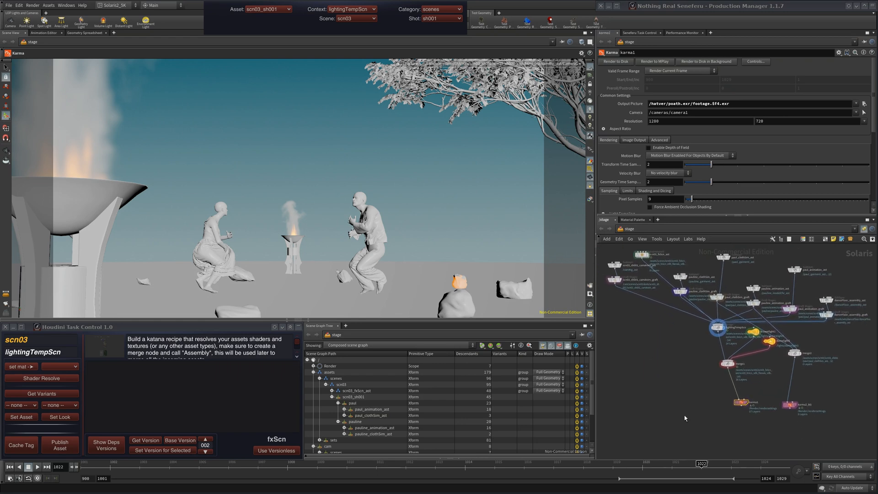
# Review the scn03 lightingTempScn shot dependencies in Production Manager and examine the light, merge and Karma nodes in the network.
pyautogui.click(873, 6)
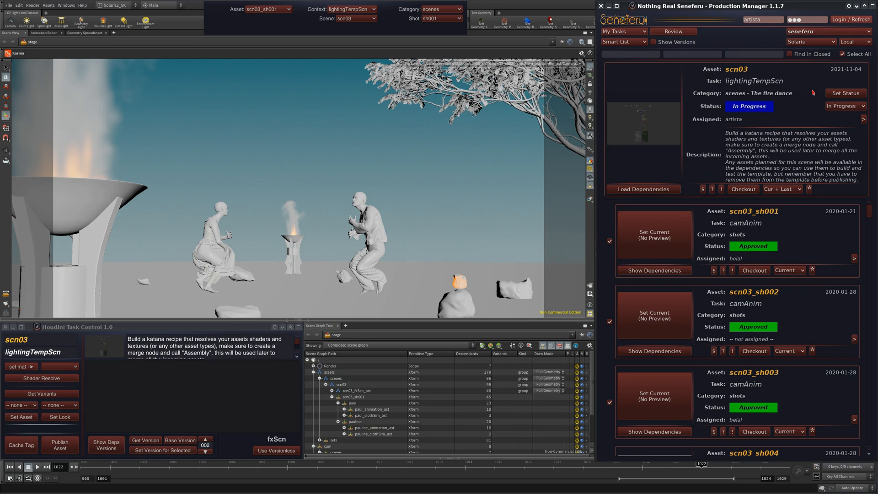
pyautogui.moveTo(868, 211)
pyautogui.mouseDown()
pyautogui.moveTo(869, 221)
pyautogui.moveTo(870, 206)
pyautogui.mouseUp()
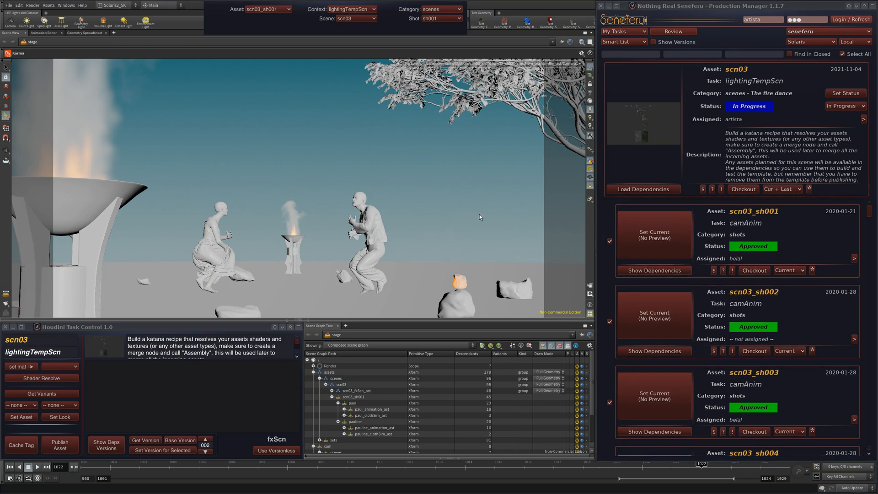
pyautogui.click(872, 6)
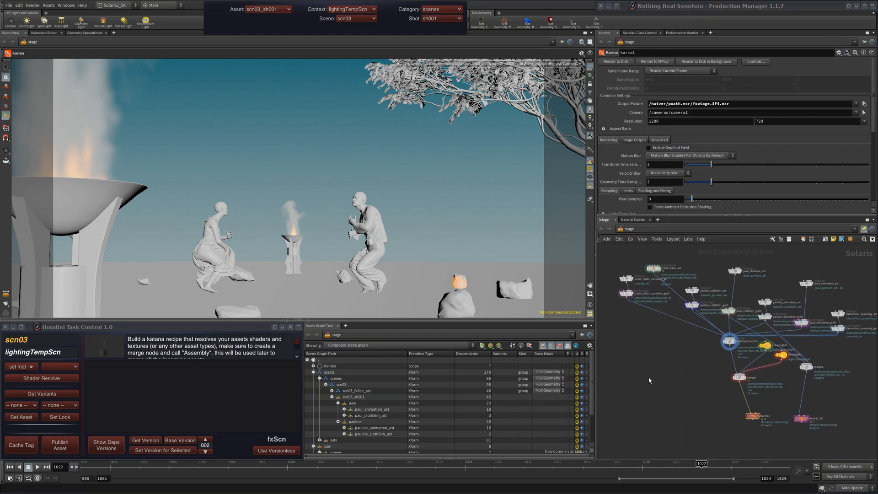
pyautogui.scroll(-5, 649, 377)
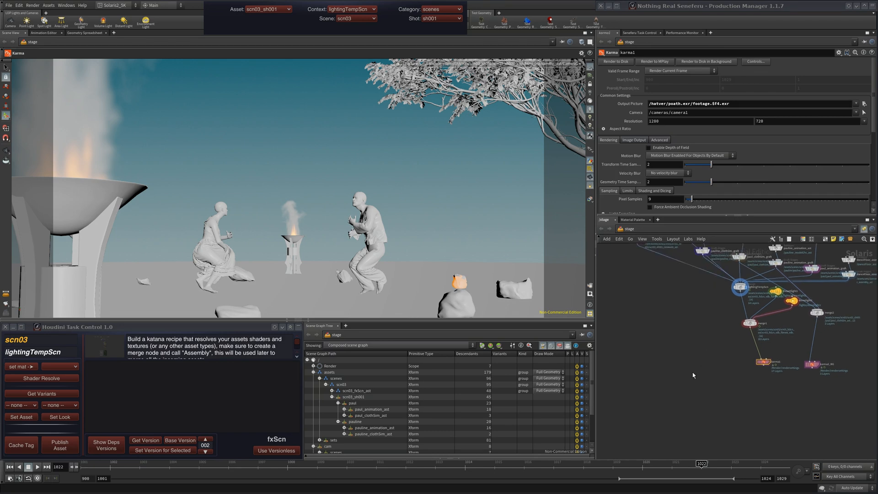
pyautogui.moveTo(676, 378); pyautogui.dragTo(684, 397, button='middle')
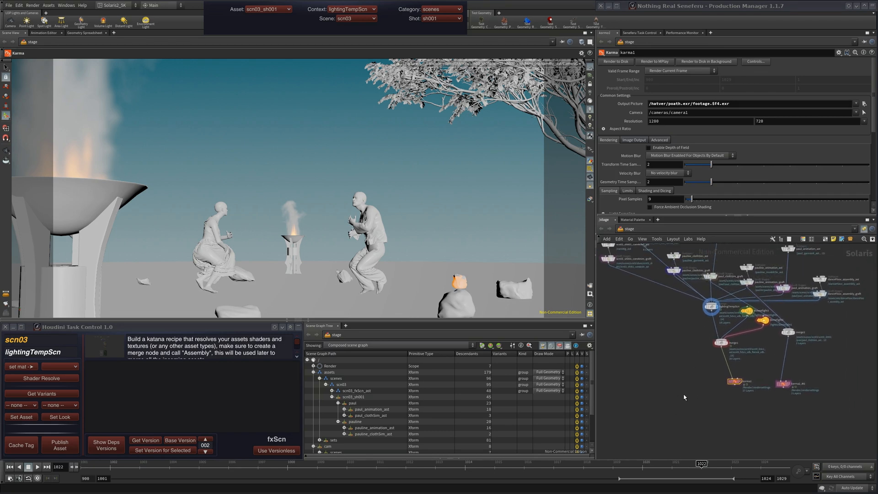
pyautogui.moveTo(660, 351); pyautogui.dragTo(680, 386, button='middle')
pyautogui.moveTo(680, 386); pyautogui.dragTo(698, 358, button='right')
pyautogui.moveTo(697, 358); pyautogui.dragTo(677, 395, button='middle')
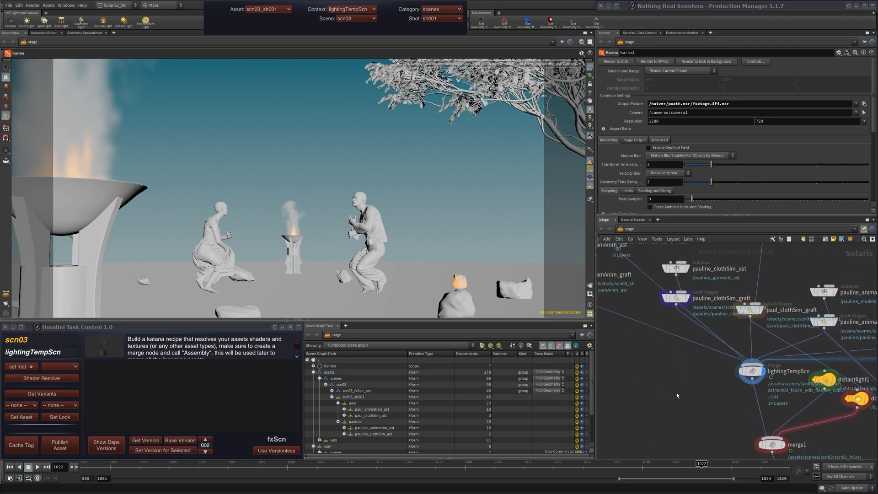
pyautogui.moveTo(678, 395); pyautogui.dragTo(661, 422, button='right')
pyautogui.moveTo(660, 421); pyautogui.dragTo(638, 365, button='middle')
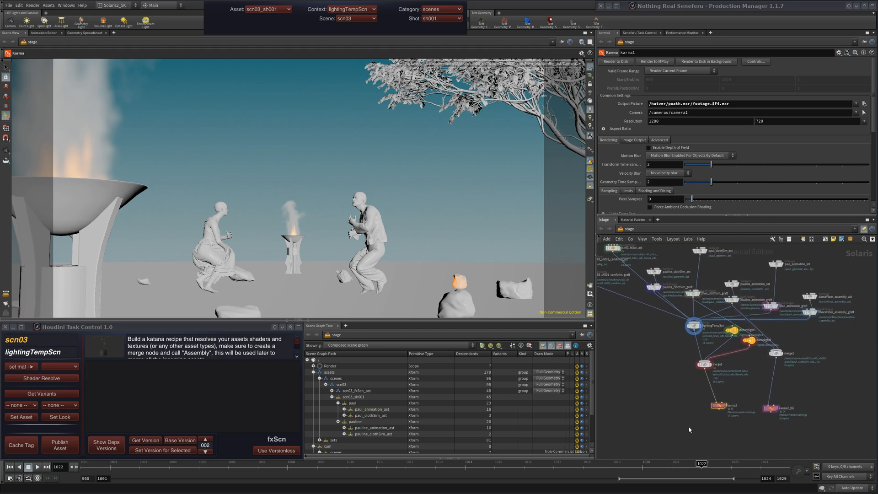
pyautogui.moveTo(652, 364); pyautogui.dragTo(698, 383, button='middle')
pyautogui.moveTo(669, 417); pyautogui.dragTo(664, 398, button='middle')
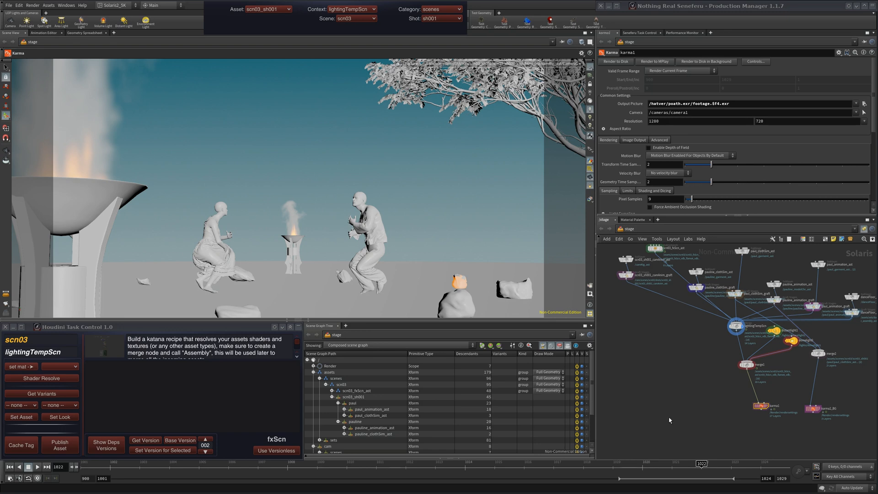
pyautogui.moveTo(712, 383)
pyautogui.mouseDown(button='middle')
pyautogui.moveTo(693, 373)
pyautogui.moveTo(687, 349)
pyautogui.moveTo(701, 378)
pyautogui.mouseUp(button='middle')
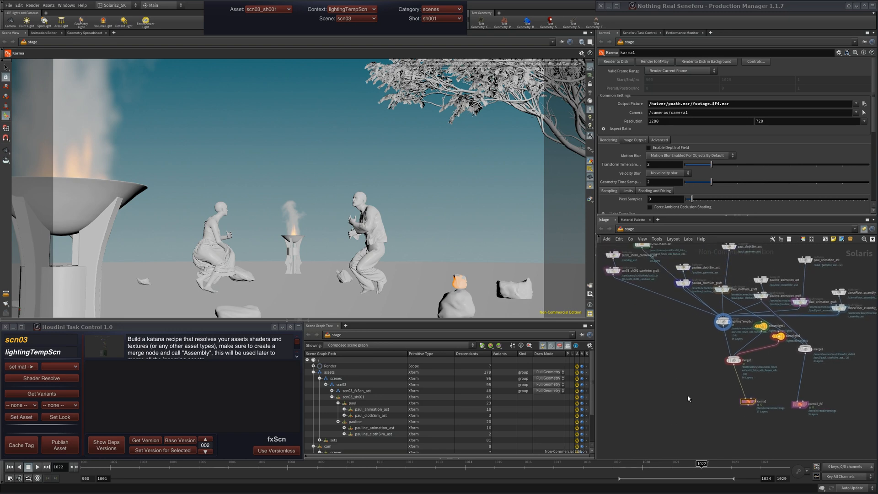
# Switch the scene's shot to sh003 and look through that shot's camera in the viewport.
pyautogui.click(453, 18)
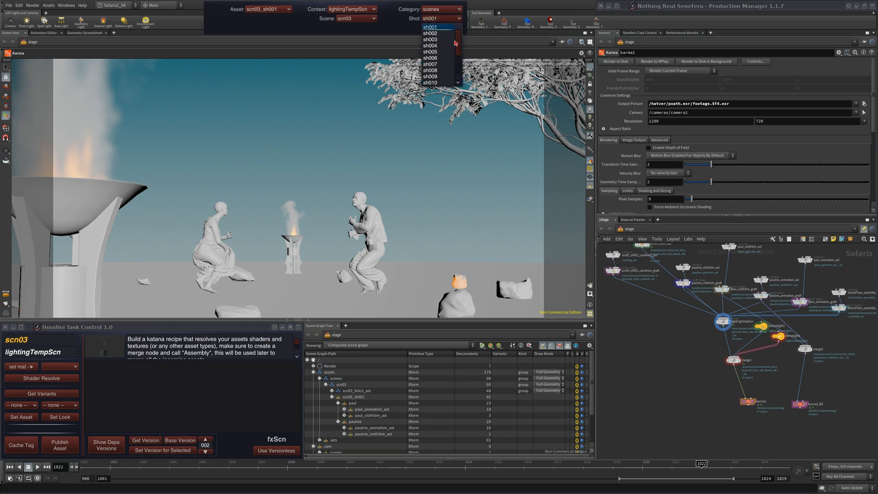
pyautogui.click(453, 41)
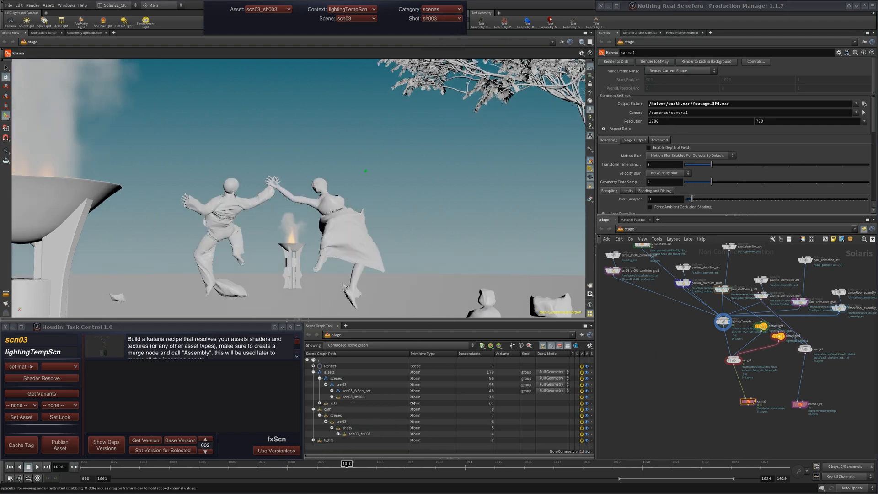
pyautogui.click(574, 64)
pyautogui.click(575, 72)
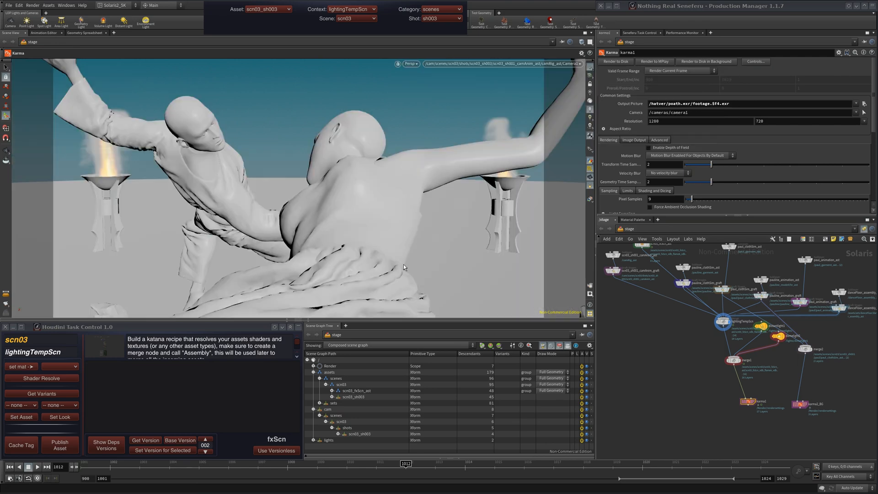
pyautogui.click(440, 18)
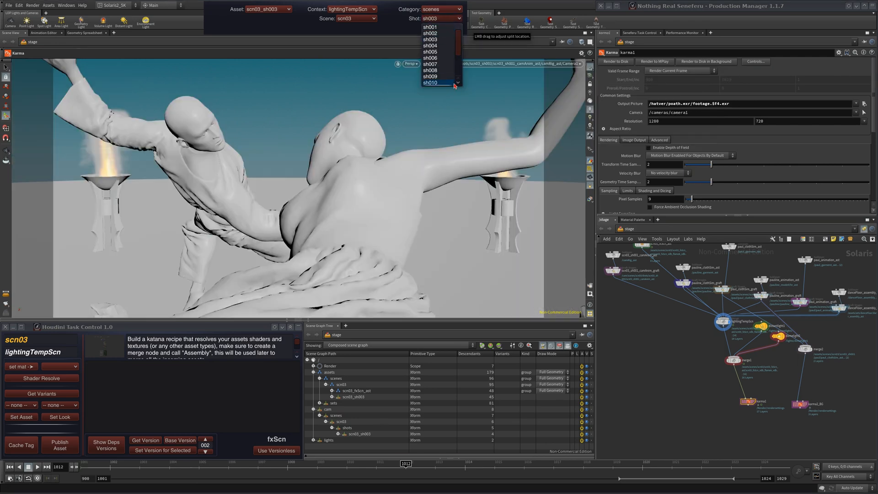
pyautogui.click(720, 347)
pyautogui.moveTo(682, 373); pyautogui.dragTo(665, 345, button='middle')
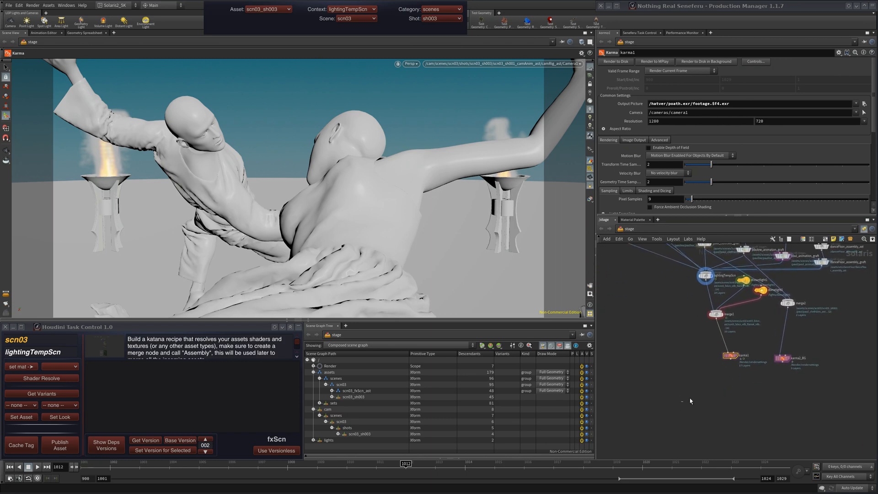
pyautogui.moveTo(686, 399); pyautogui.dragTo(833, 353)
pyautogui.click(663, 399)
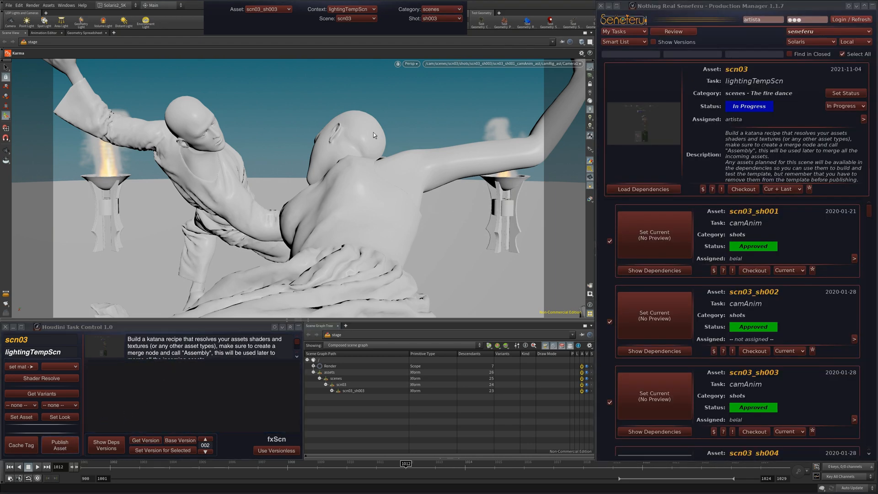
# Switch the scene's shot back to sh001 and look through its camera in the viewport.
pyautogui.click(443, 19)
pyautogui.click(436, 28)
pyautogui.click(570, 64)
pyautogui.click(589, 82)
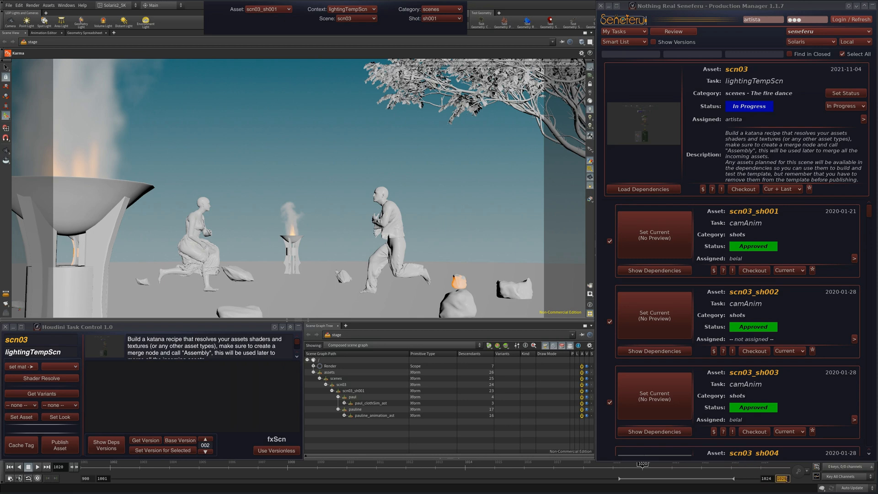
pyautogui.moveTo(734, 478); pyautogui.dragTo(770, 479)
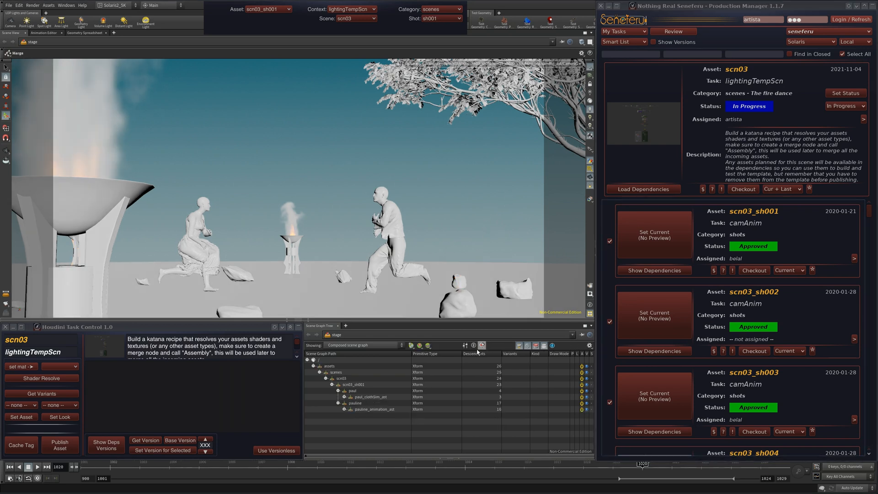
# Publish the scn03 lightingTempScn asset with a capture of the camera view as preview and no additional files.
pyautogui.click(61, 445)
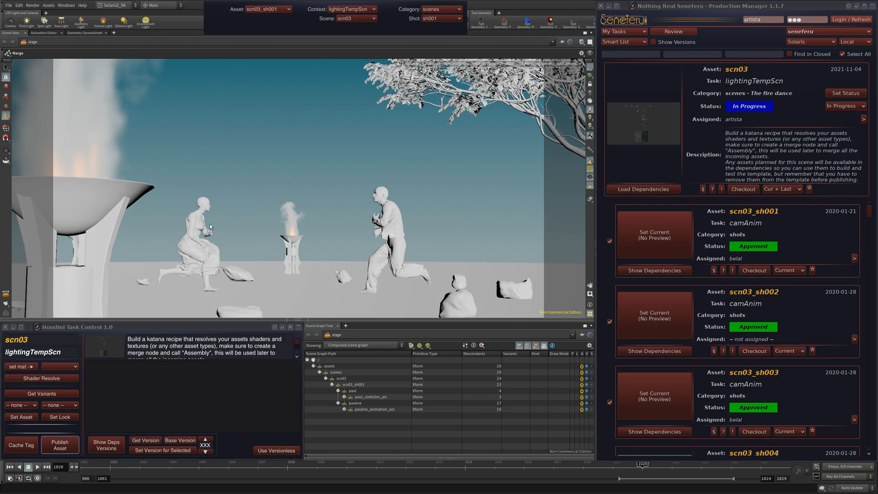
pyautogui.press('Print')
pyautogui.moveTo(56, 63); pyautogui.dragTo(543, 313)
pyautogui.doubleClick(476, 238)
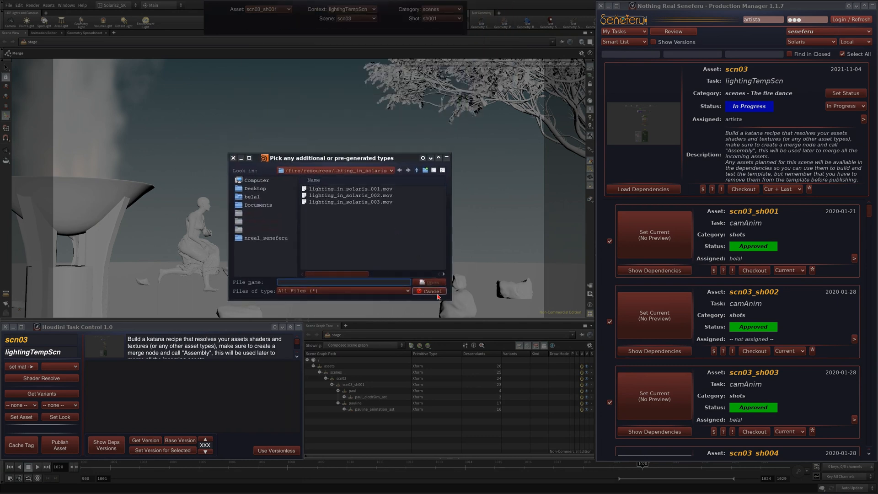
pyautogui.click(436, 293)
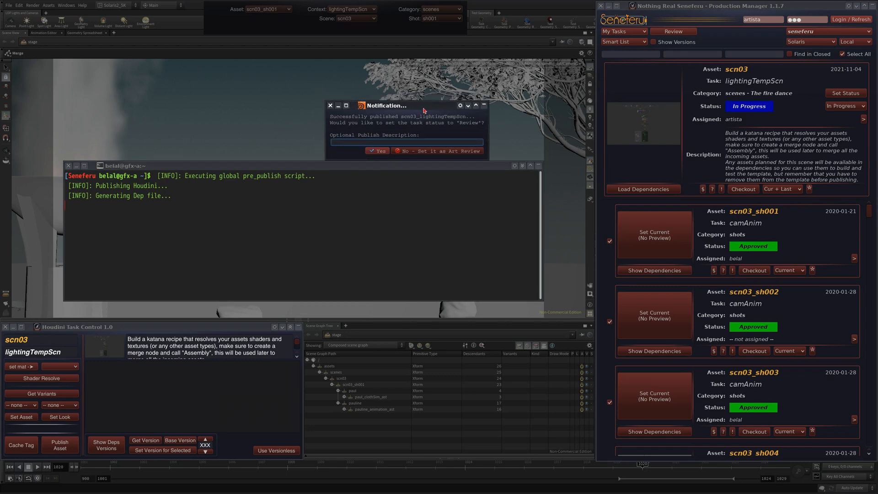
# Add the publish description "initial lighting template publish" and set the task status to Review.
pyautogui.moveTo(415, 98)
pyautogui.mouseDown()
pyautogui.moveTo(395, 178)
pyautogui.moveTo(427, 99)
pyautogui.mouseUp()
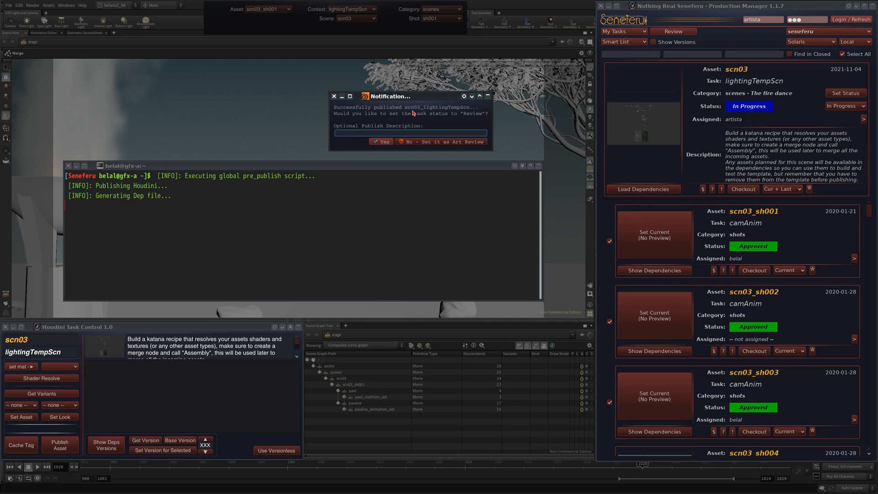
pyautogui.write('initial lighting template publish')
pyautogui.moveTo(438, 107); pyautogui.dragTo(444, 105)
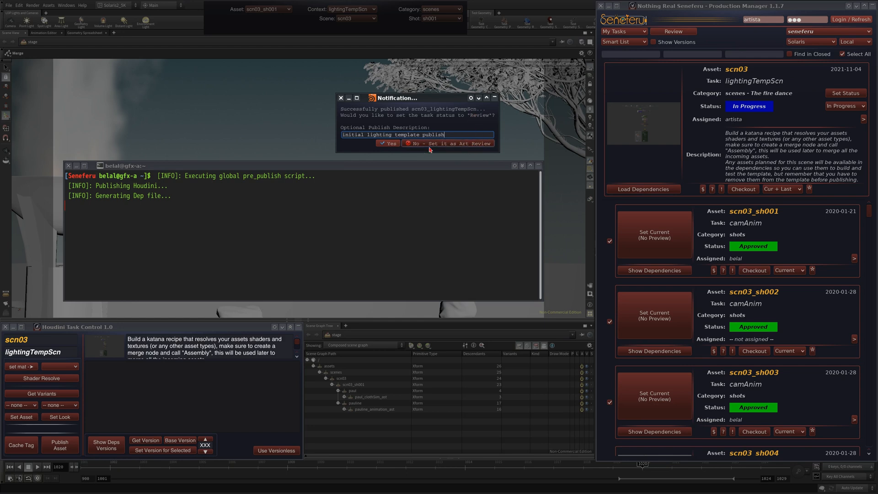
pyautogui.moveTo(443, 107); pyautogui.dragTo(431, 111)
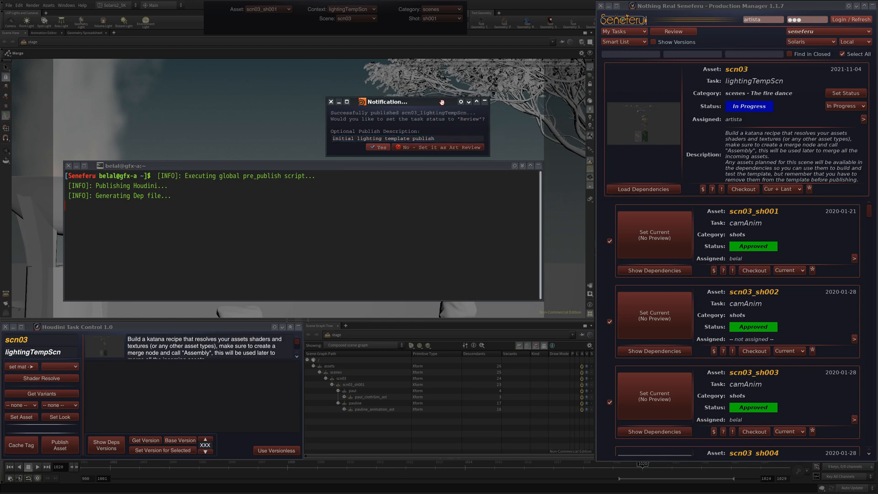
pyautogui.click(391, 166)
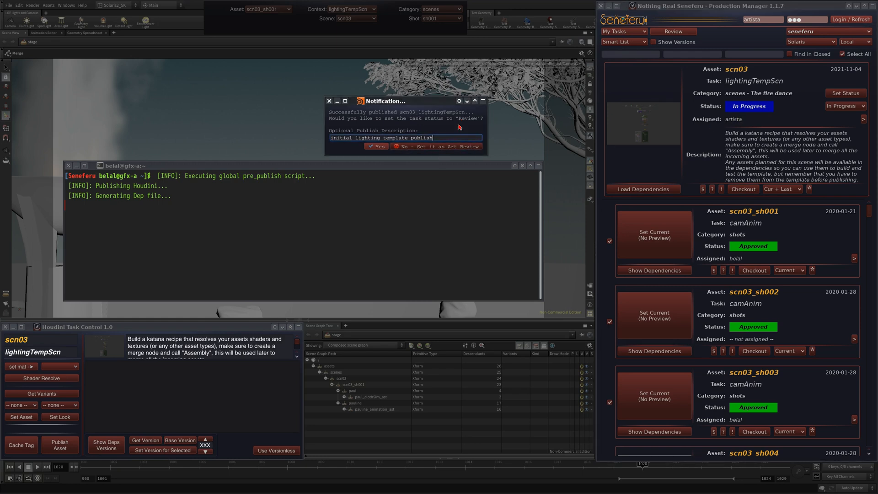
pyautogui.moveTo(440, 105); pyautogui.dragTo(446, 90)
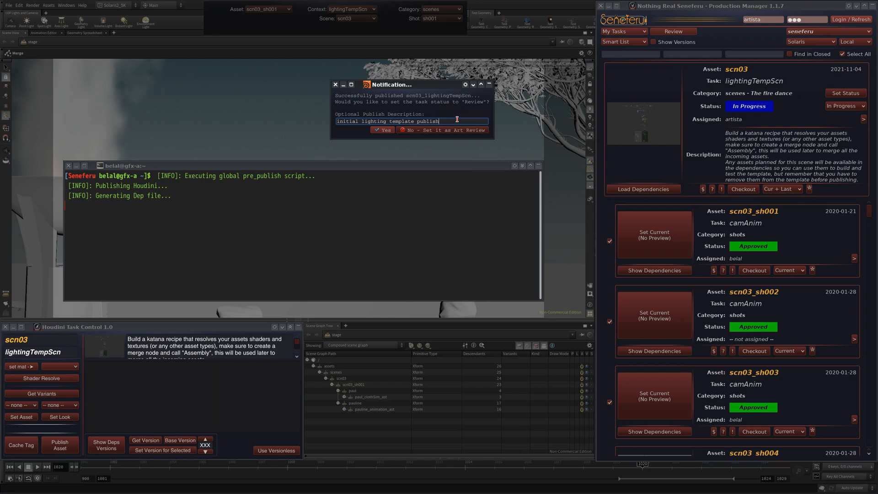
pyautogui.press('Return')
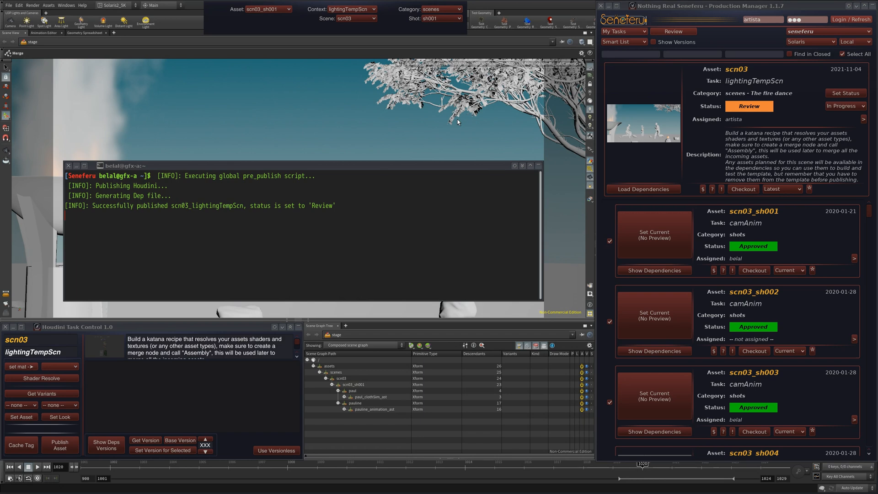
# Open the published v002 folder from Production Manager, check its .hip and .dep files, and dismiss the folder and terminal windows.
pyautogui.click(456, 193)
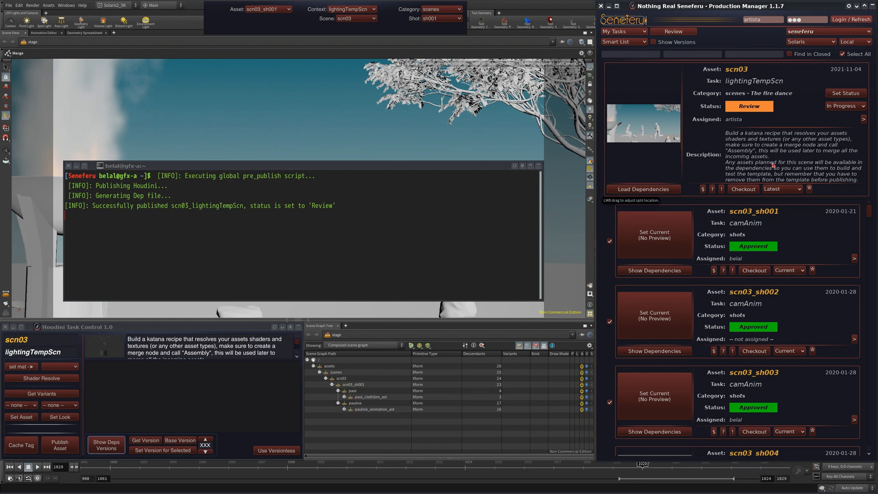
pyautogui.click(748, 192)
pyautogui.click(750, 189)
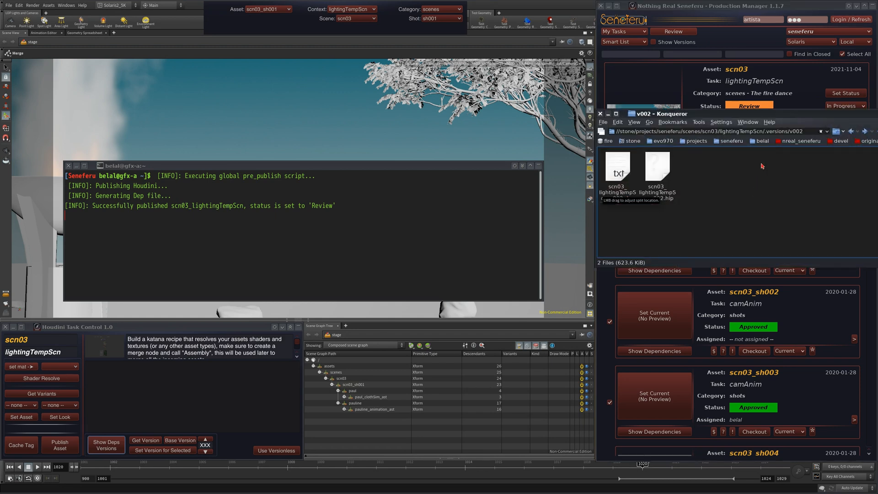
pyautogui.moveTo(817, 200); pyautogui.dragTo(606, 198)
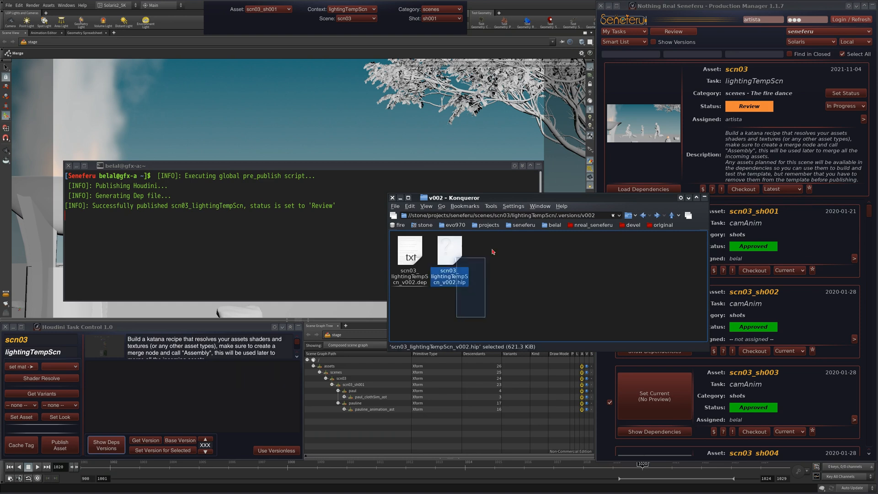
pyautogui.click(410, 259)
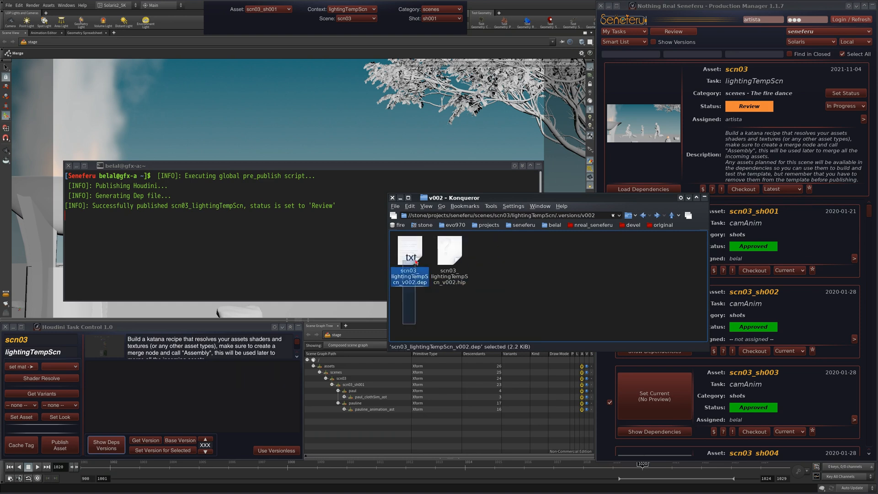
pyautogui.click(392, 197)
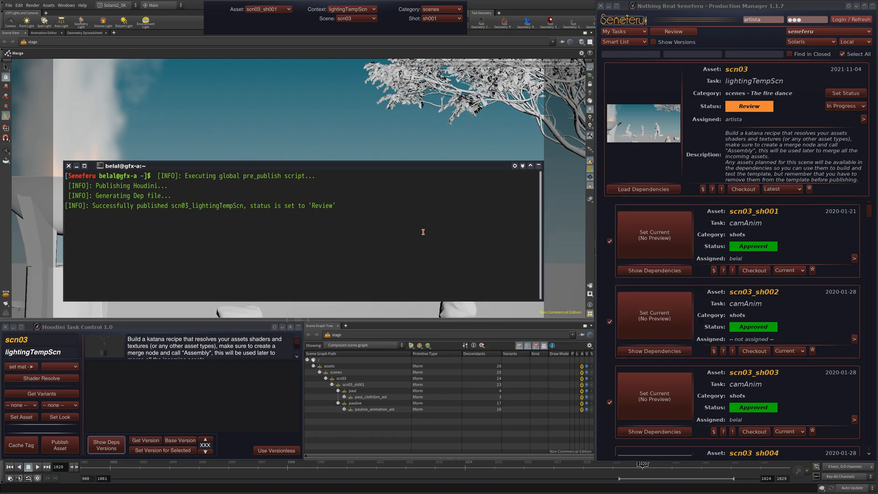
pyautogui.click(74, 166)
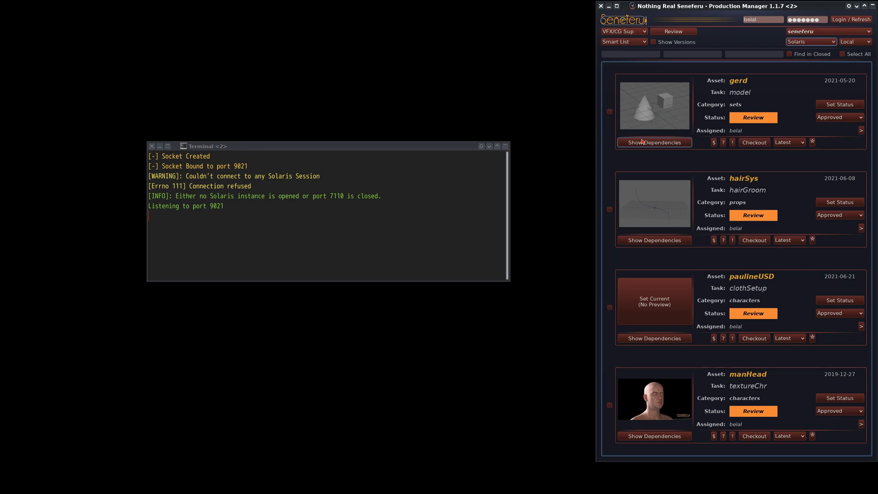
# Move the terminal aside and refresh the VFX/CG Sup task list in the second Production Manager window.
pyautogui.click(464, 232)
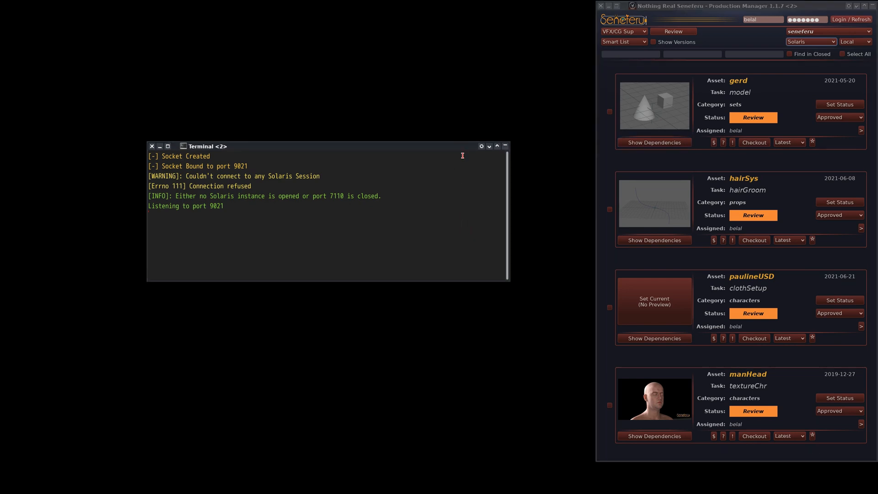
pyautogui.moveTo(463, 146); pyautogui.dragTo(393, 268)
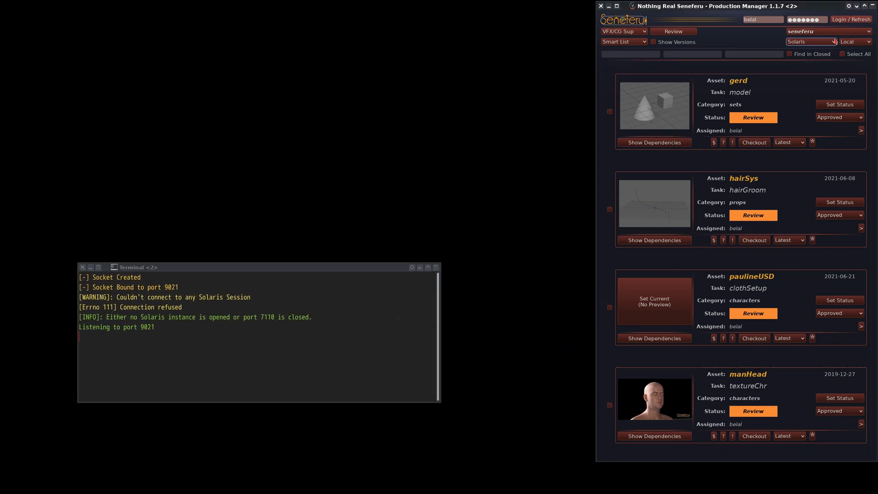
pyautogui.click(850, 19)
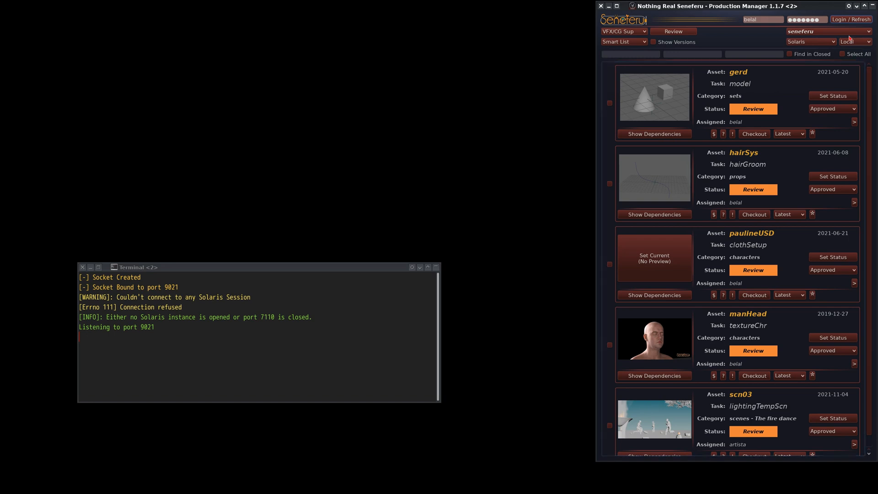
# Set the scn03 lightingTempScn review task's status to Approved in the supervisor's Production Manager.
pyautogui.scroll(-1, 669, 424)
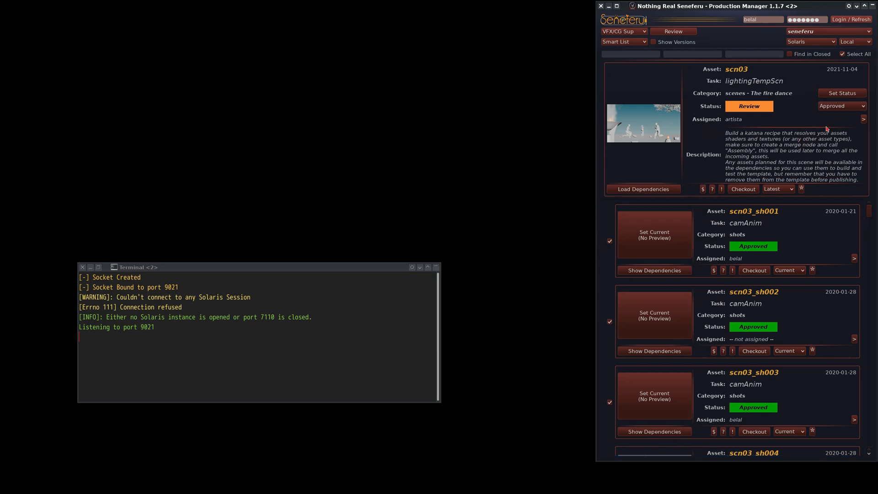
pyautogui.click(851, 95)
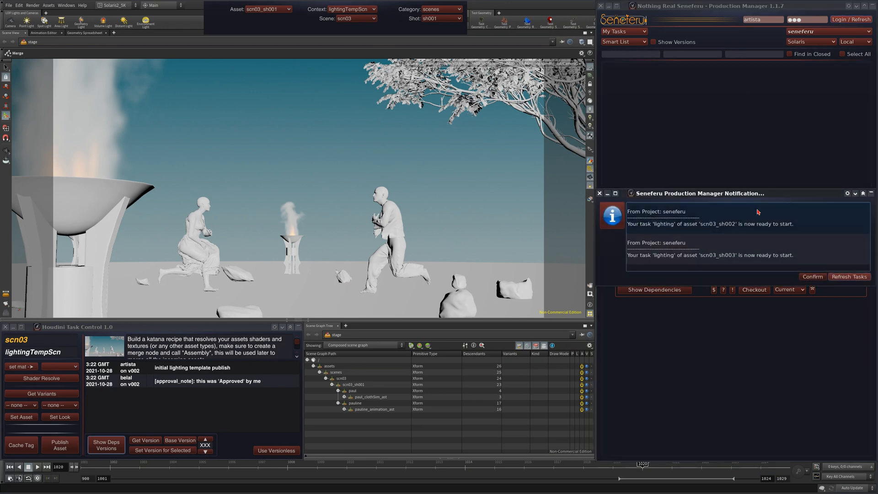
# Refresh the task list from the ready-to-start notification and start the scn03_sh001 lighting task.
pyautogui.moveTo(784, 197); pyautogui.dragTo(536, 134)
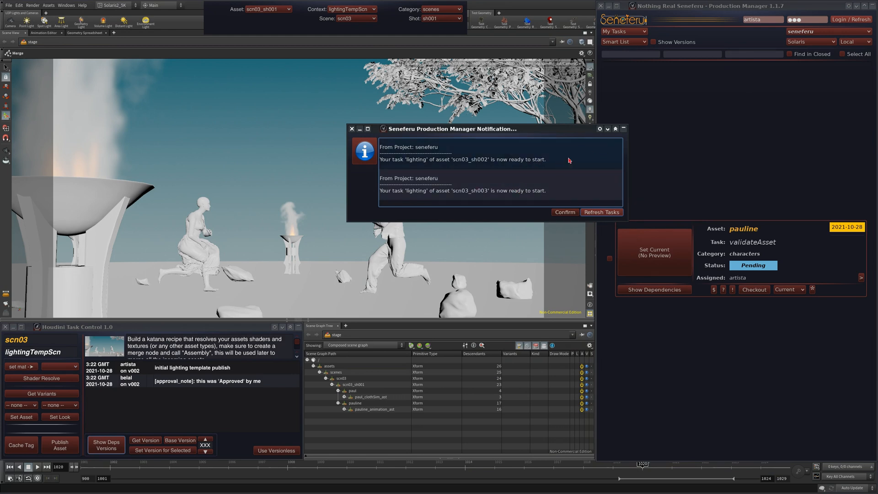
pyautogui.moveTo(569, 129); pyautogui.dragTo(544, 146)
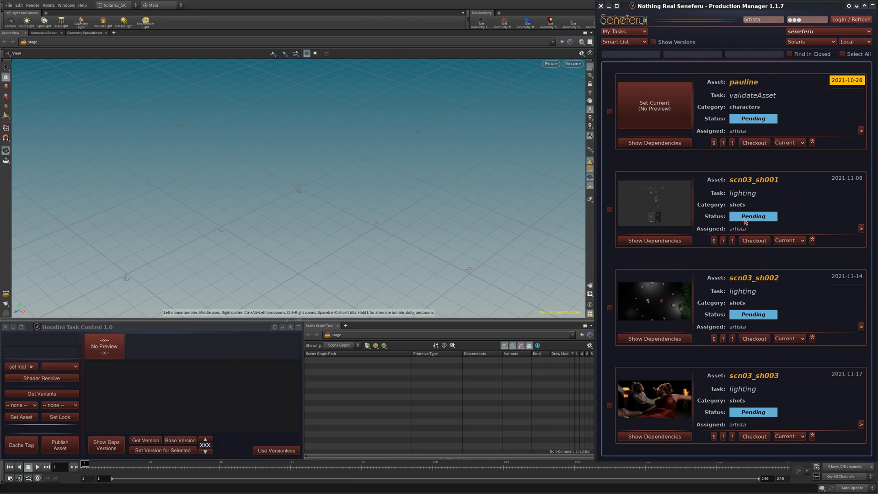
pyautogui.click(803, 191)
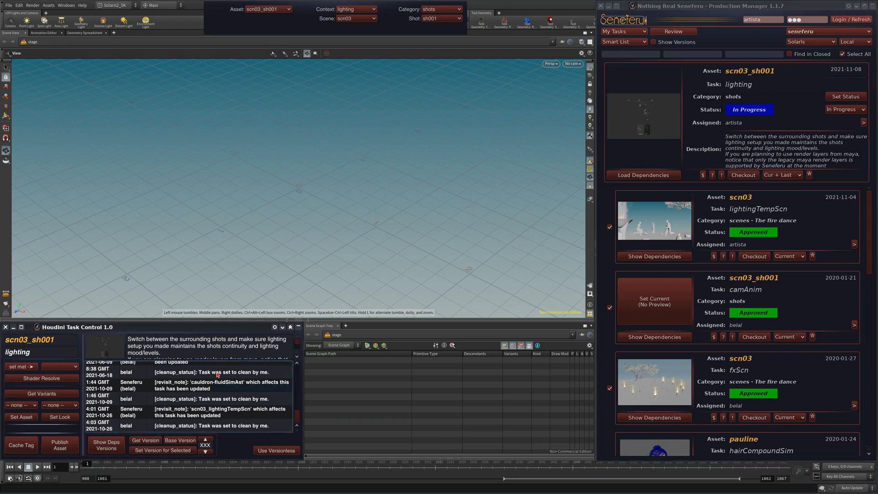
# Read the scn03_sh001 lighting task's description and history notes, and look through its dependencies.
pyautogui.moveTo(162, 347); pyautogui.dragTo(229, 351)
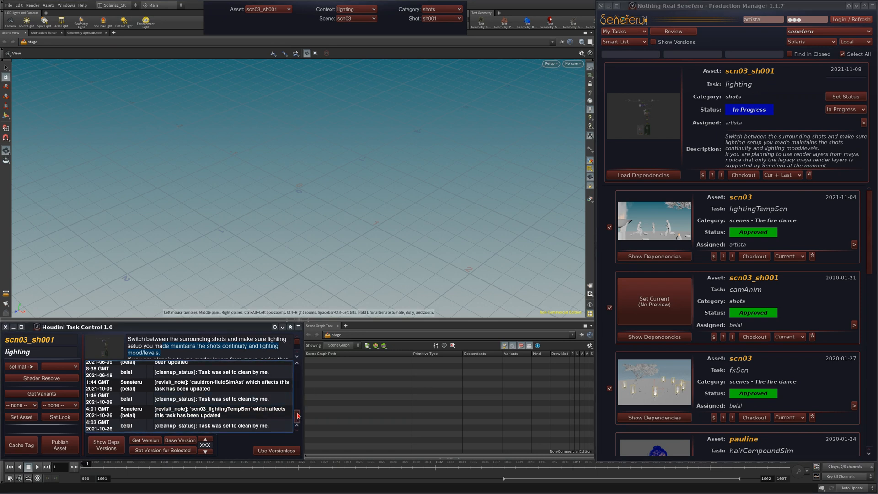
pyautogui.moveTo(298, 415); pyautogui.dragTo(297, 416)
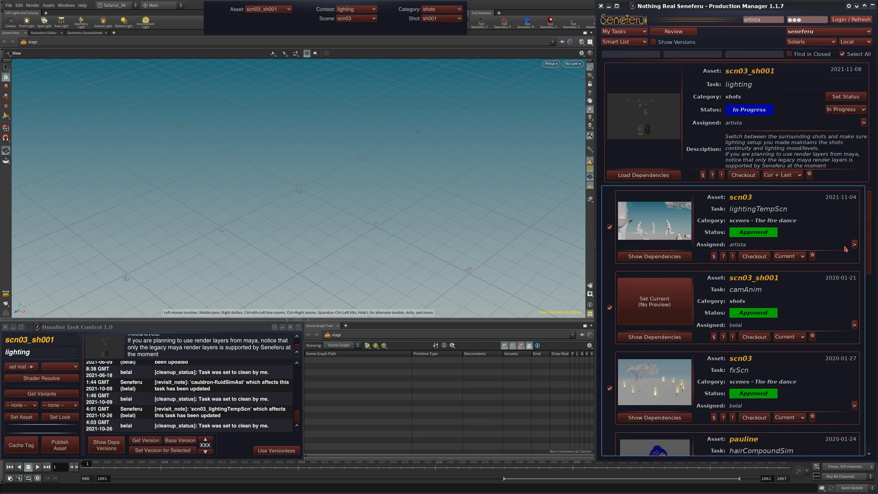
pyautogui.scroll(-10, 844, 283)
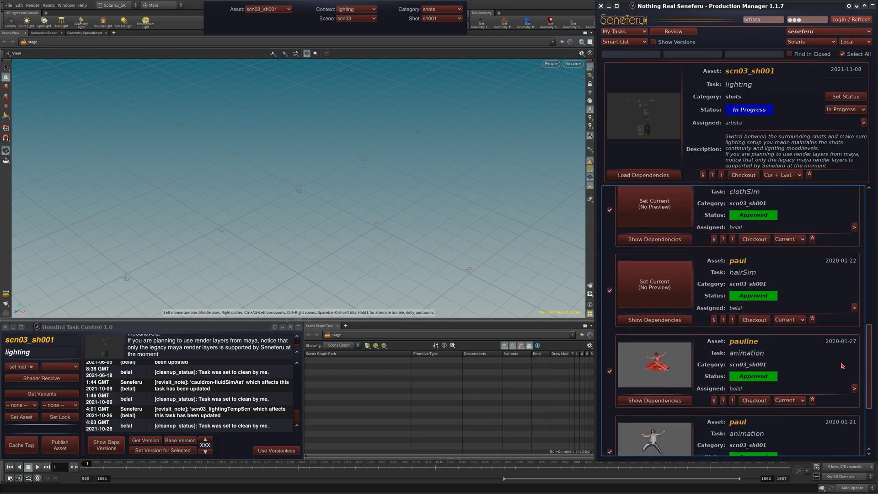
# Load all selected dependencies of the scn03_sh001 lighting task and inspect the resulting node network around the lightingTempScn merge.
pyautogui.moveTo(842, 366); pyautogui.dragTo(856, 224)
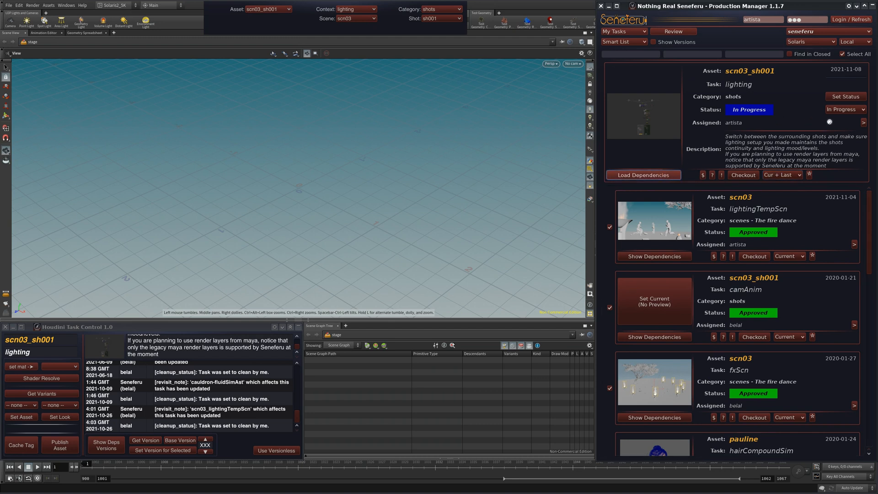
pyautogui.click(872, 6)
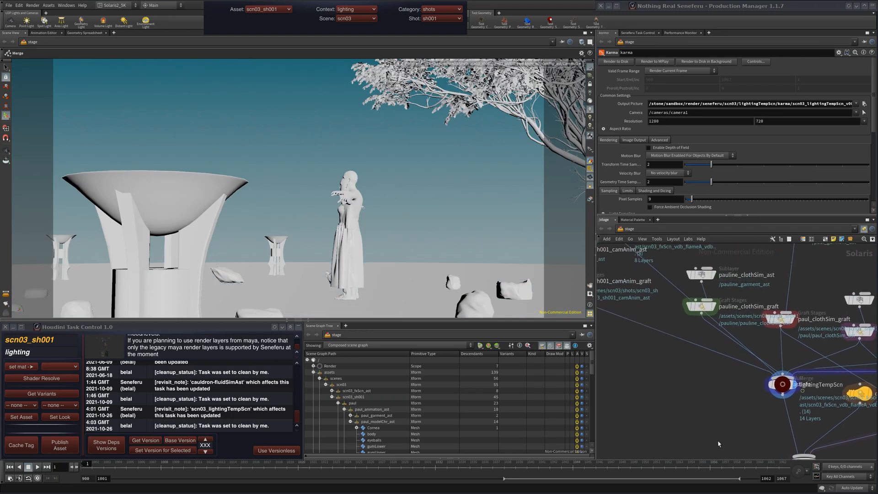
pyautogui.moveTo(716, 389); pyautogui.dragTo(704, 421, button='middle')
pyautogui.moveTo(704, 421); pyautogui.dragTo(662, 417, button='right')
pyautogui.moveTo(662, 417); pyautogui.dragTo(681, 379, button='middle')
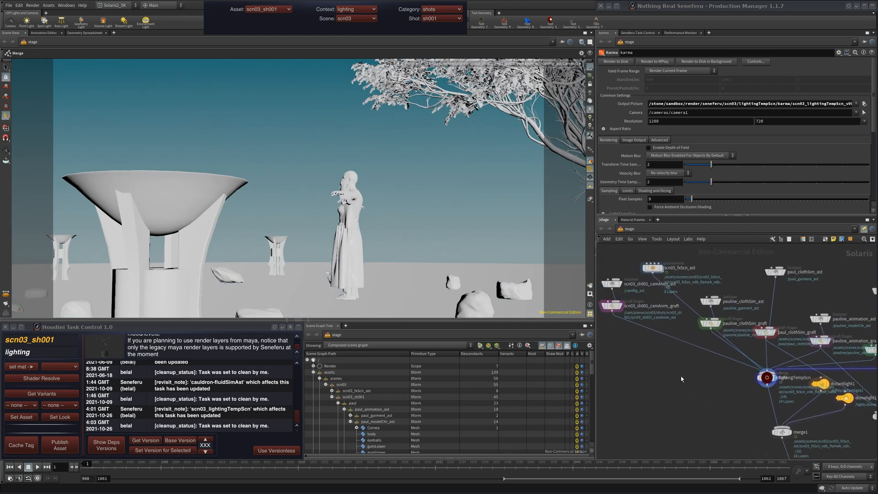
# Review the scn03_sh001 dependency list in Production Manager against the full node network in Solaris.
pyautogui.click(871, 6)
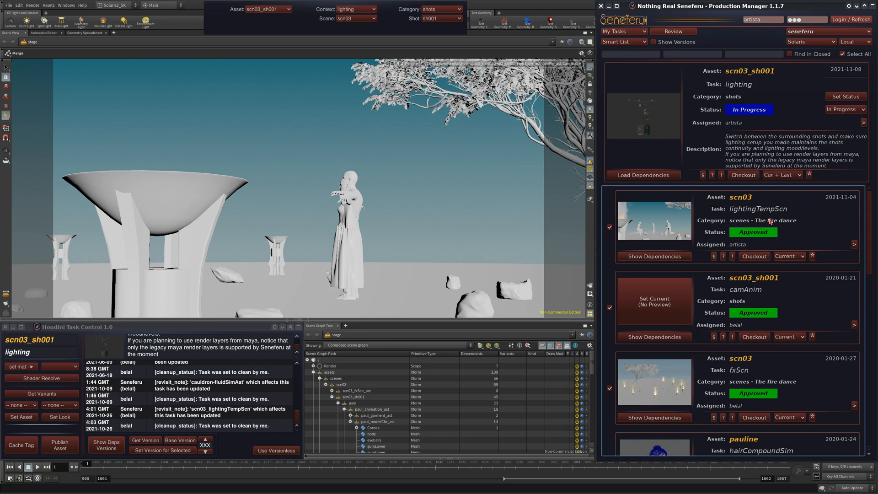
pyautogui.scroll(-10, 850, 326)
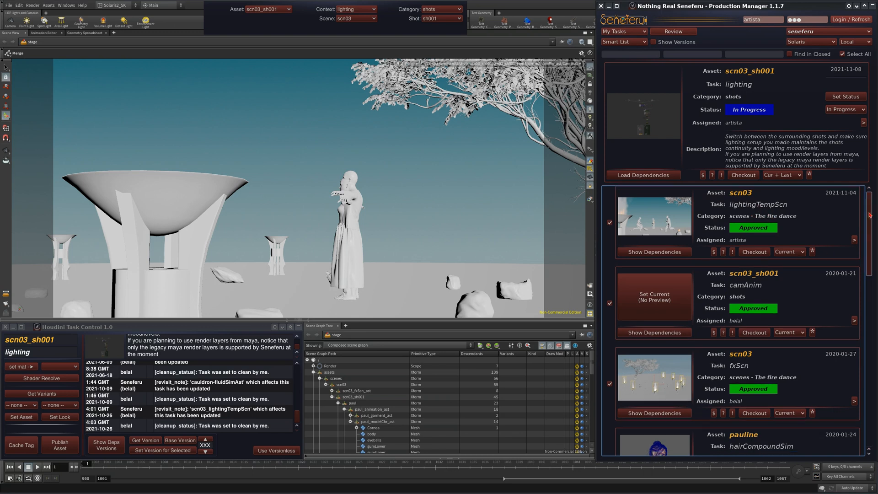
pyautogui.scroll(-5, 849, 327)
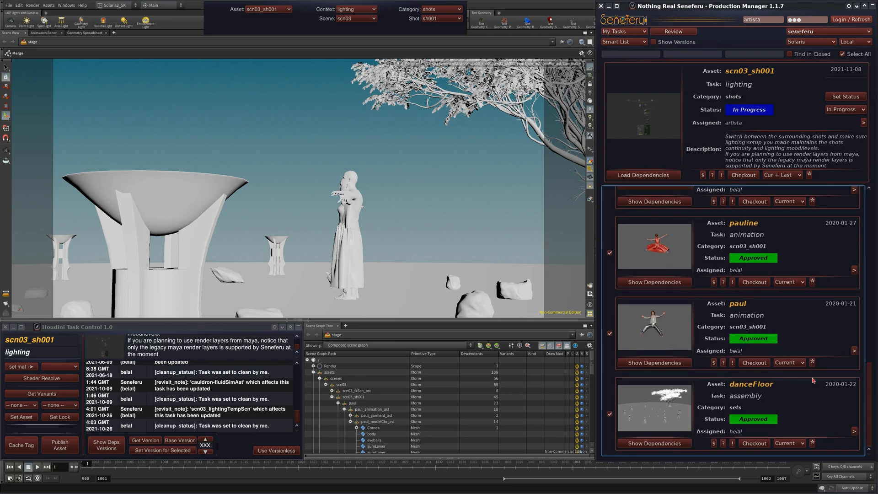
pyautogui.moveTo(868, 364); pyautogui.dragTo(868, 194)
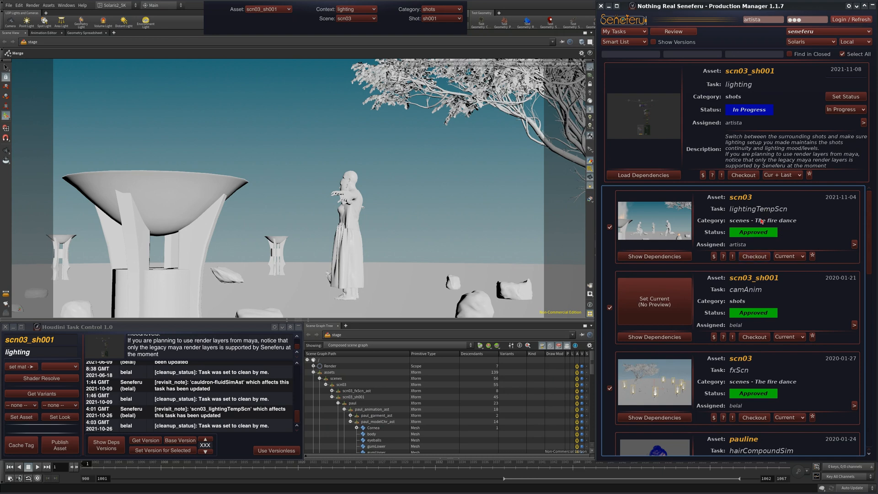
pyautogui.click(872, 6)
pyautogui.scroll(-5, 683, 365)
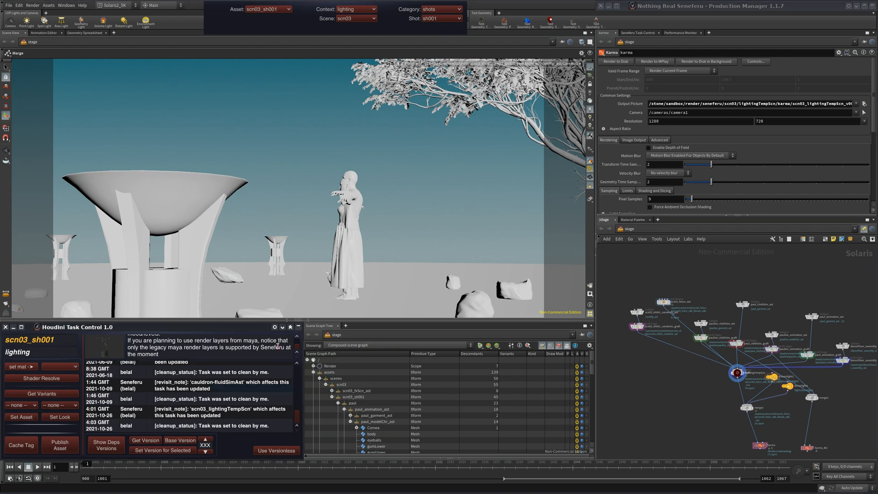
# Examine the already-loaded asset warnings in the Solaris terminal, highlight those lines, and minimize the terminal.
pyautogui.hotkey('alt', 'Tab')
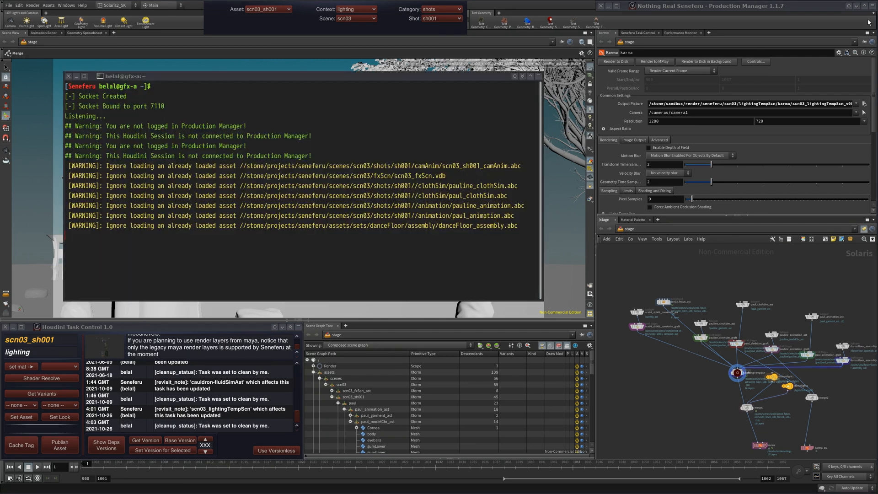
pyautogui.click(872, 6)
pyautogui.click(466, 204)
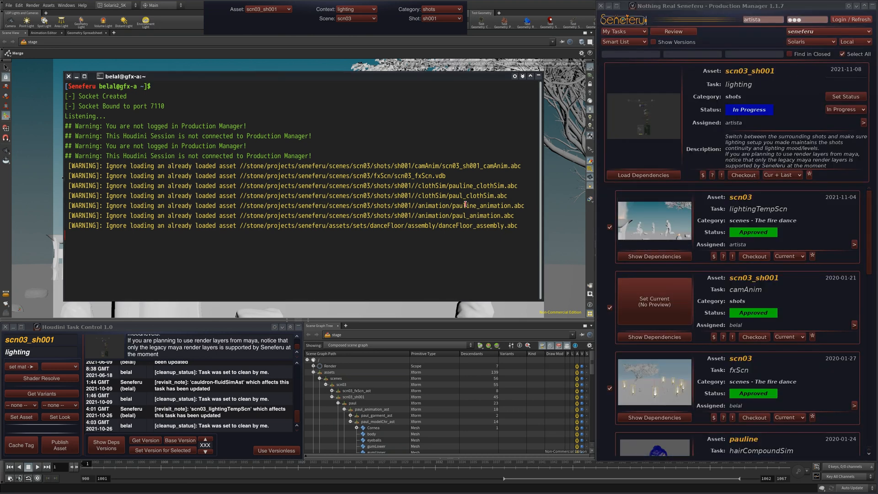
pyautogui.moveTo(488, 164); pyautogui.dragTo(479, 224)
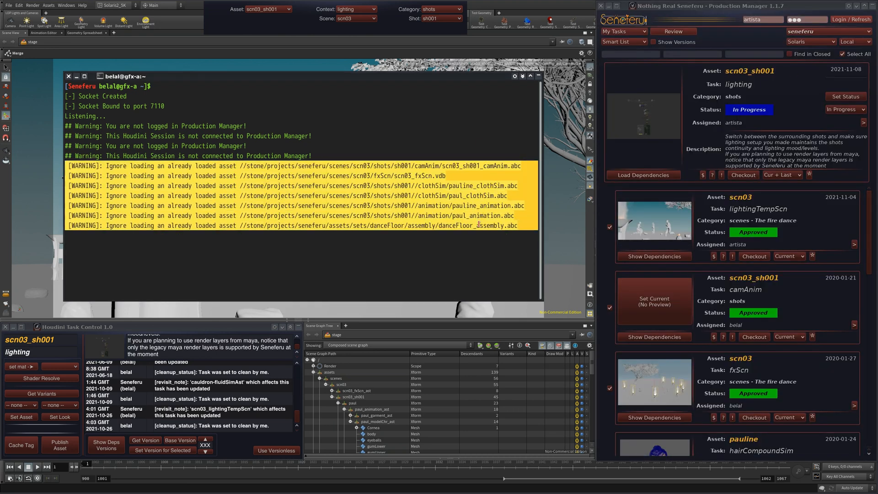
pyautogui.click(450, 246)
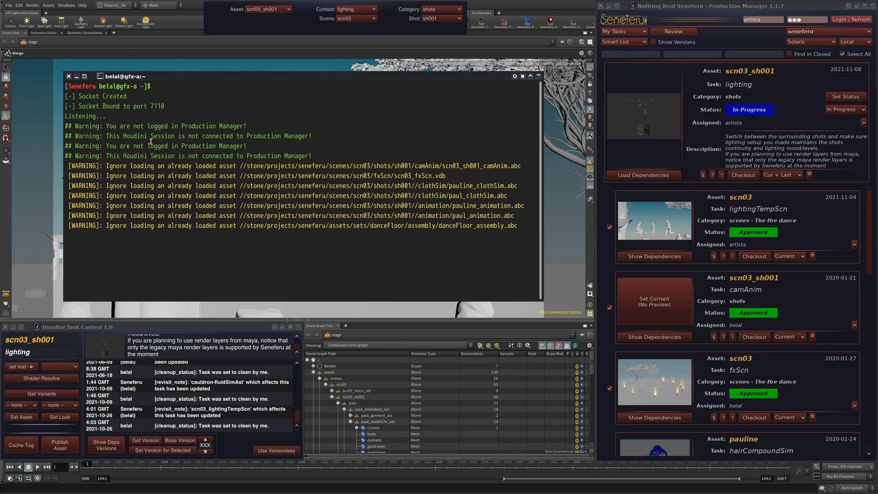
pyautogui.click(77, 77)
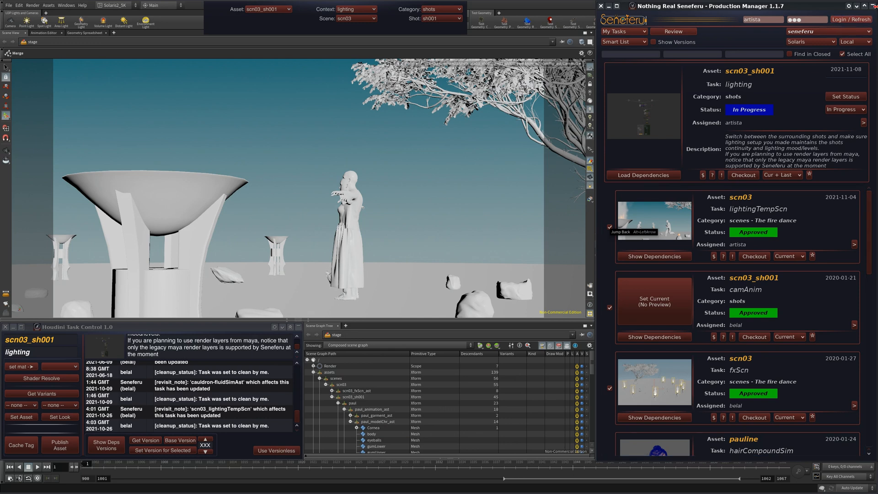
# Examine the loaded node network and scrub the shot's animation forward to frame 1033.
pyautogui.click(864, 6)
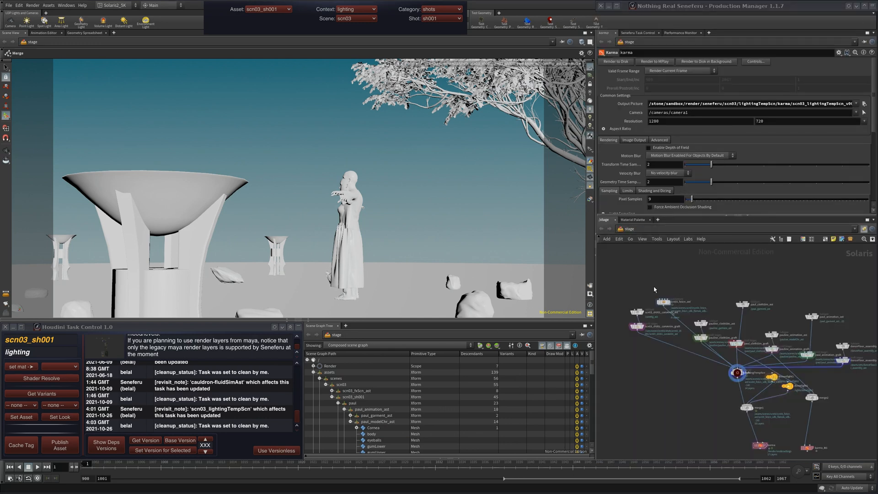
pyautogui.moveTo(717, 279); pyautogui.dragTo(714, 245, button='middle')
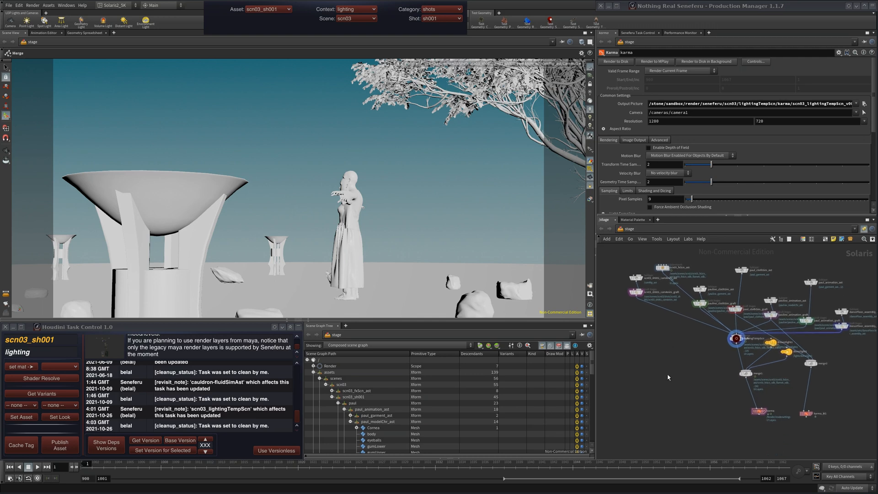
pyautogui.moveTo(667, 377); pyautogui.dragTo(665, 386, button='middle')
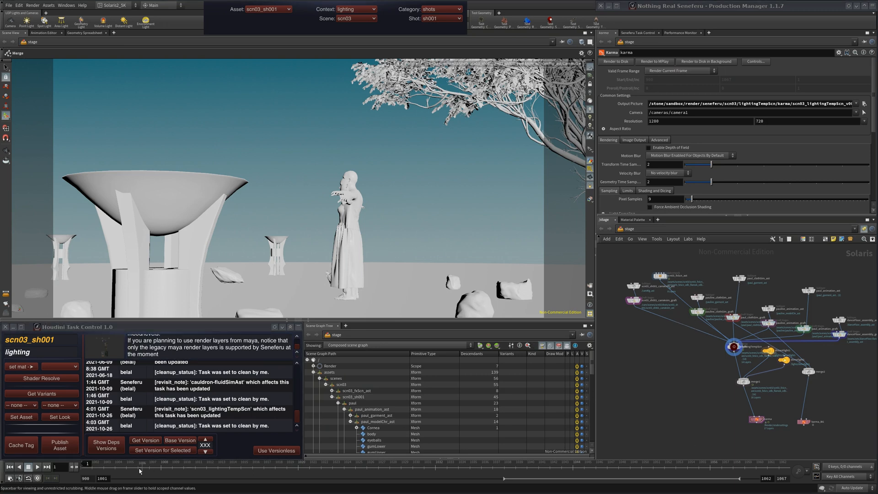
pyautogui.moveTo(184, 473); pyautogui.dragTo(221, 472)
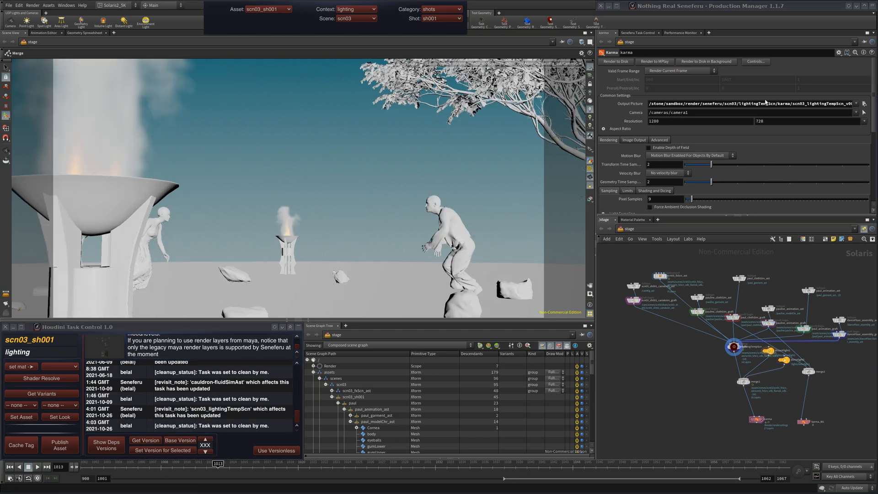
pyautogui.click(324, 467)
pyautogui.moveTo(327, 464); pyautogui.dragTo(448, 463)
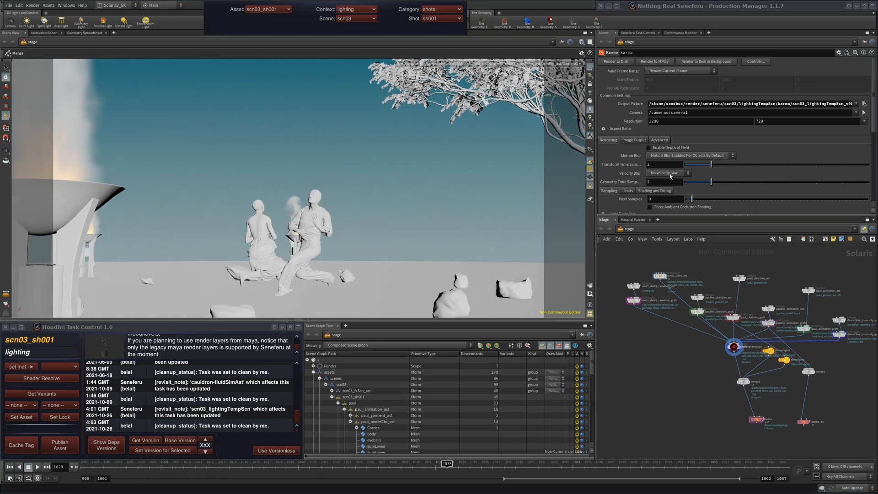
# Compare the lightingTempScn dependency in Production Manager with the loaded shot, advancing the timeline to frame 1043.
pyautogui.click(874, 6)
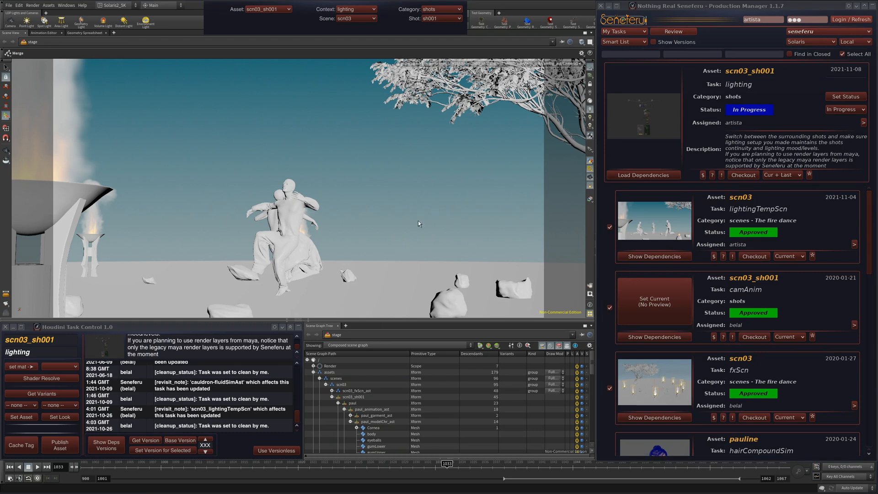
pyautogui.click(873, 7)
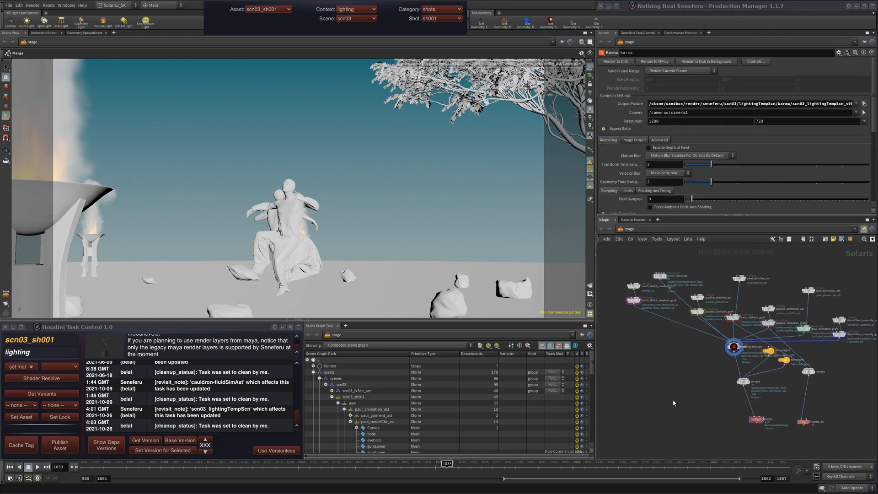
pyautogui.moveTo(675, 439)
pyautogui.mouseDown(button='middle')
pyautogui.moveTo(660, 402)
pyautogui.moveTo(693, 418)
pyautogui.moveTo(674, 432)
pyautogui.mouseUp(button='middle')
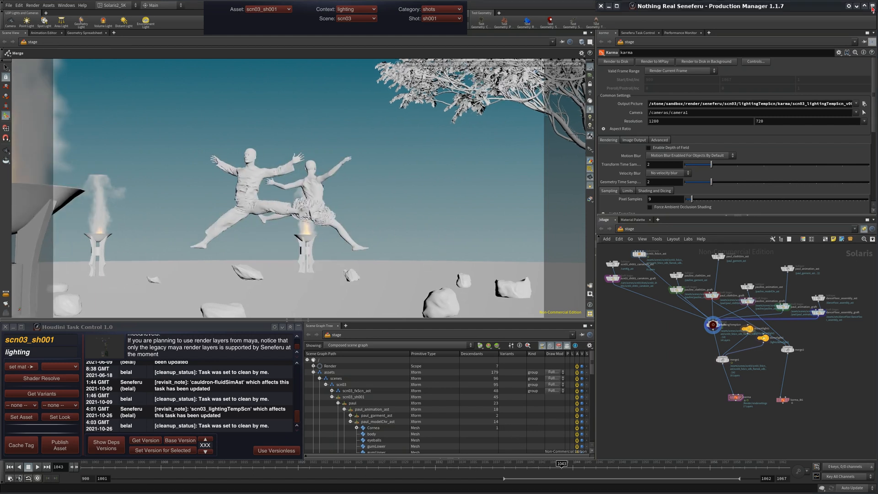
pyautogui.click(872, 7)
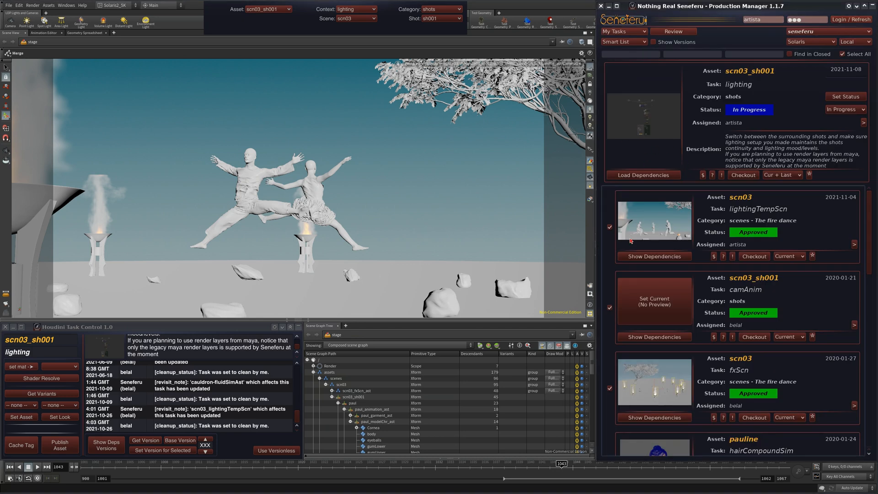
pyautogui.click(872, 8)
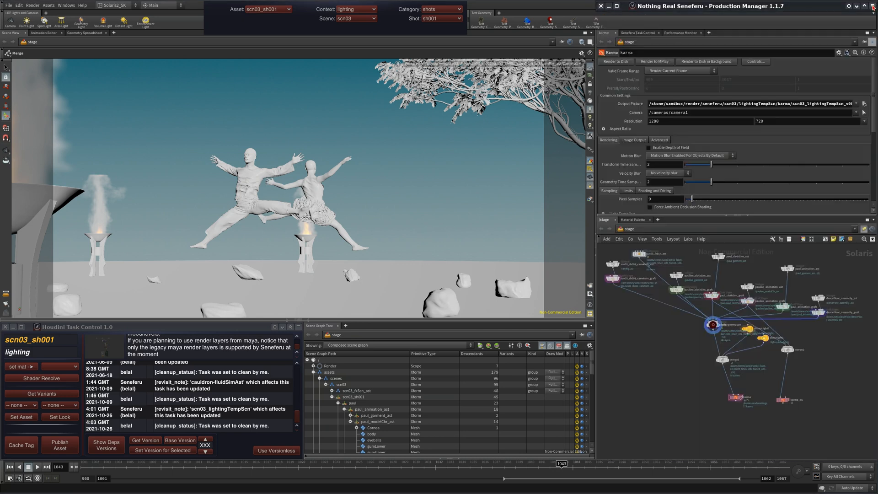
# Select the scn03_fxScn_ast subnetwork in the node network to examine its asset and version parameters.
pyautogui.scroll(1, 652, 319)
pyautogui.moveTo(651, 320); pyautogui.dragTo(645, 420, button='middle')
pyautogui.scroll(7, 668, 345)
pyautogui.moveTo(742, 309); pyautogui.dragTo(873, 317, button='middle')
pyautogui.moveTo(758, 280); pyautogui.dragTo(786, 336, button='middle')
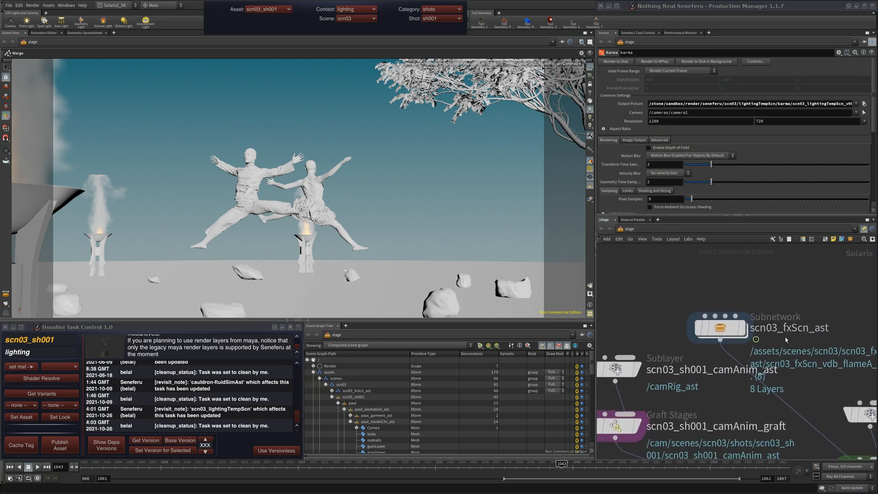
pyautogui.moveTo(756, 288); pyautogui.dragTo(683, 337)
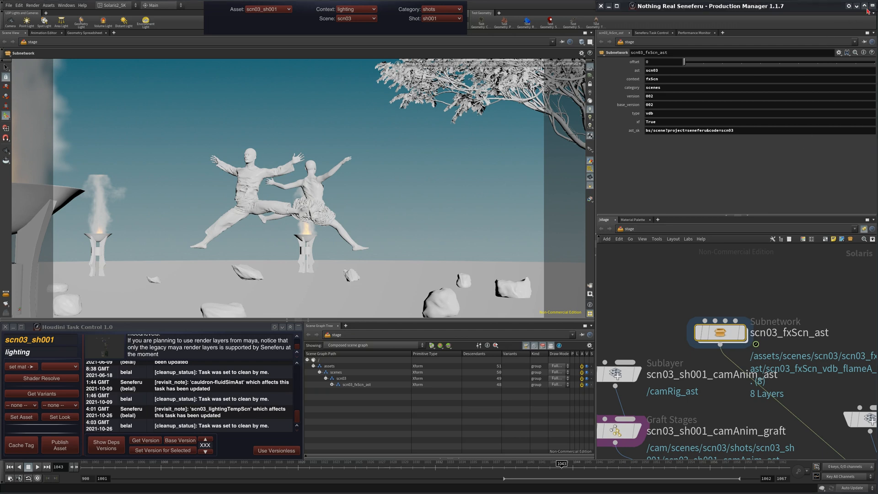
# Check the scn03 fxScn entry among the dependencies in Production Manager and return to the Solaris node network.
pyautogui.click(873, 7)
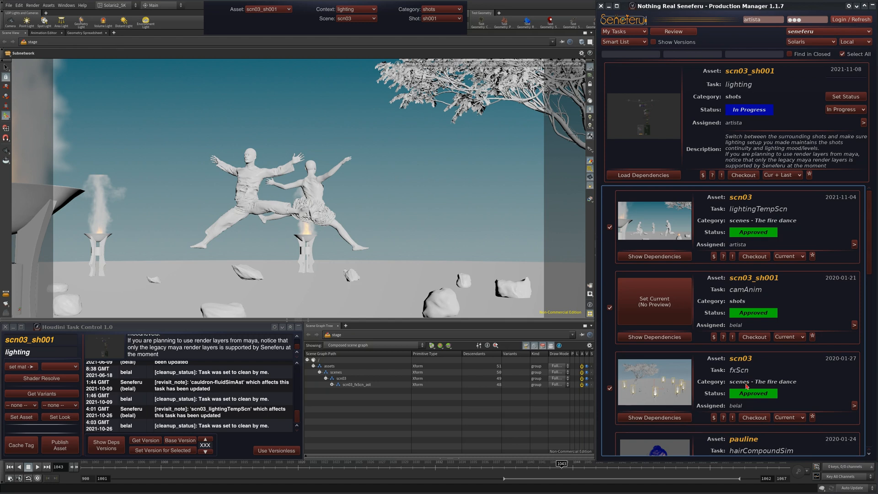
pyautogui.moveTo(868, 217); pyautogui.dragTo(868, 216)
pyautogui.click(872, 7)
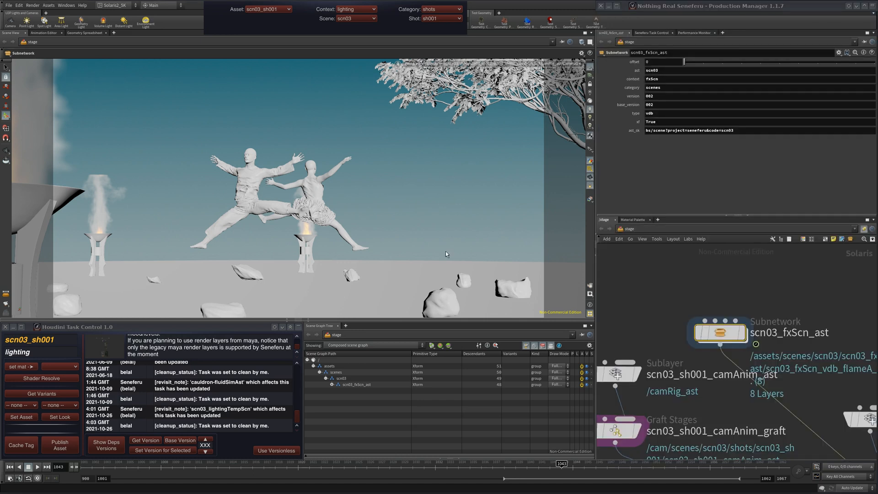
# Set the scn03_fxScn_ast subnetwork's offset to 140 and scrub the shot to check the flames, returning to frame 1001.
pyautogui.moveTo(242, 468); pyautogui.dragTo(309, 471)
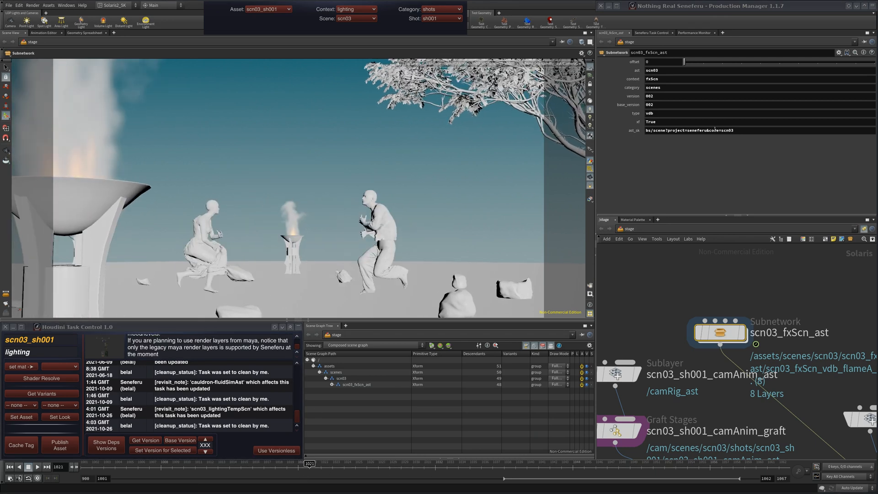
pyautogui.moveTo(678, 295); pyautogui.dragTo(669, 273, button='middle')
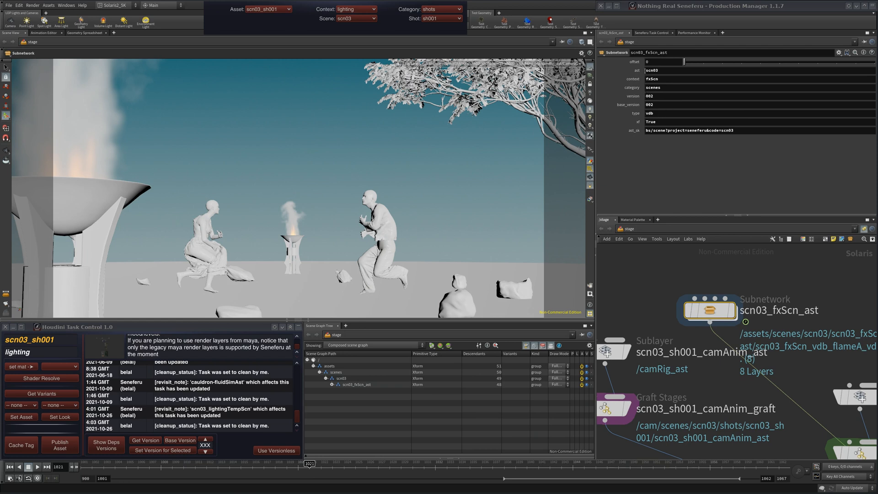
pyautogui.moveTo(645, 66); pyautogui.dragTo(687, 51, button='middle')
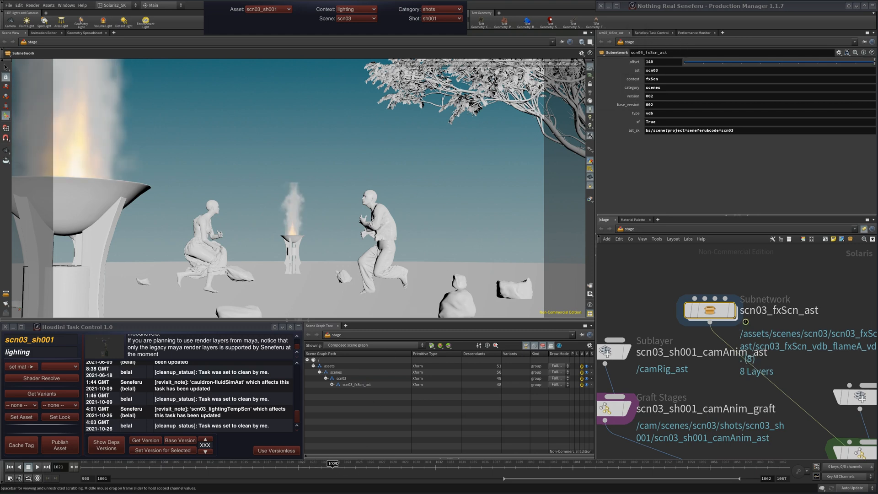
pyautogui.moveTo(337, 463); pyautogui.dragTo(413, 464)
pyautogui.moveTo(519, 478); pyautogui.dragTo(676, 473)
pyautogui.click(87, 463)
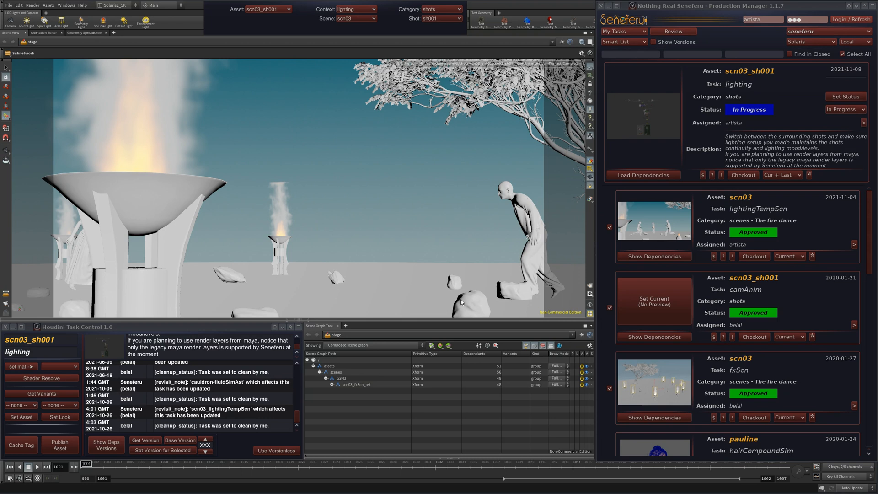
# Check the scn03_sh001 lighting task's dependencies in Production Manager and return to the fxScn offset parameter without changing it.
pyautogui.click(748, 100)
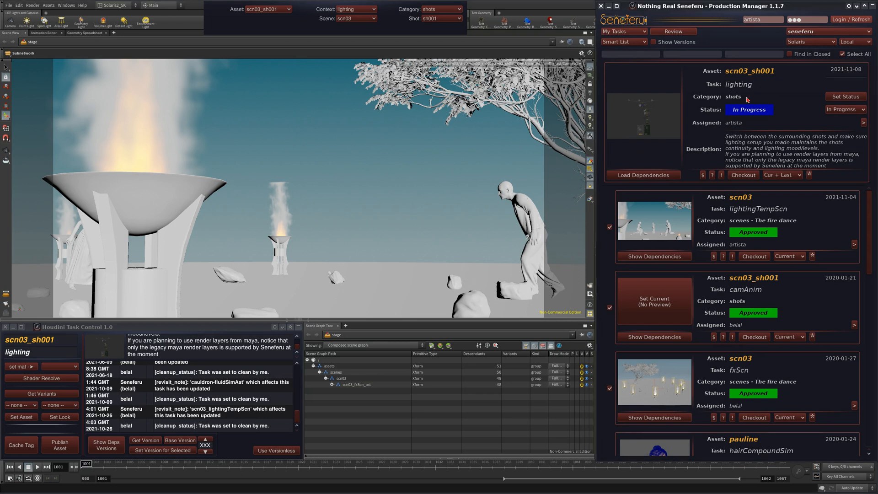
pyautogui.moveTo(869, 205)
pyautogui.mouseDown()
pyautogui.moveTo(868, 214)
pyautogui.moveTo(869, 204)
pyautogui.mouseUp()
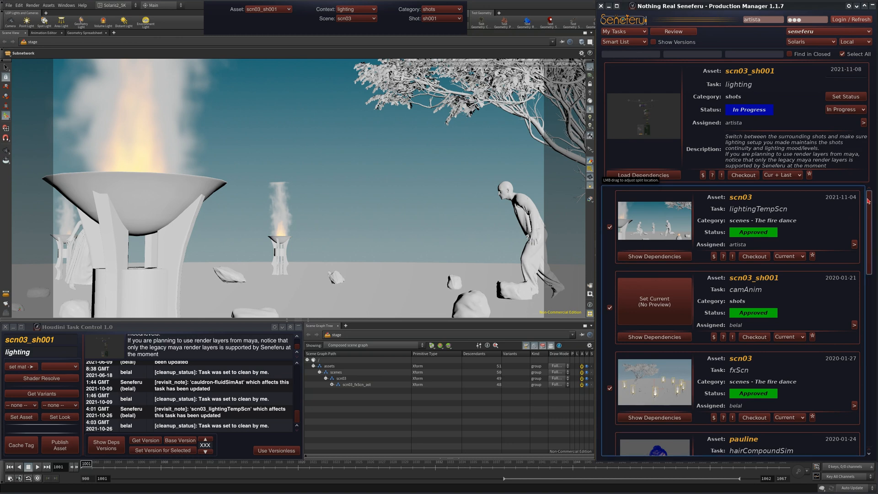
pyautogui.click(872, 6)
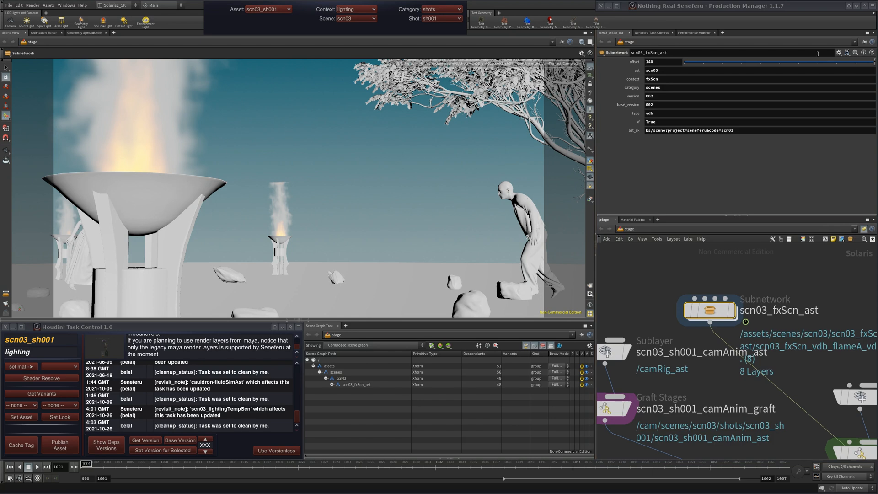
pyautogui.click(662, 63)
pyautogui.moveTo(633, 61); pyautogui.dragTo(629, 64)
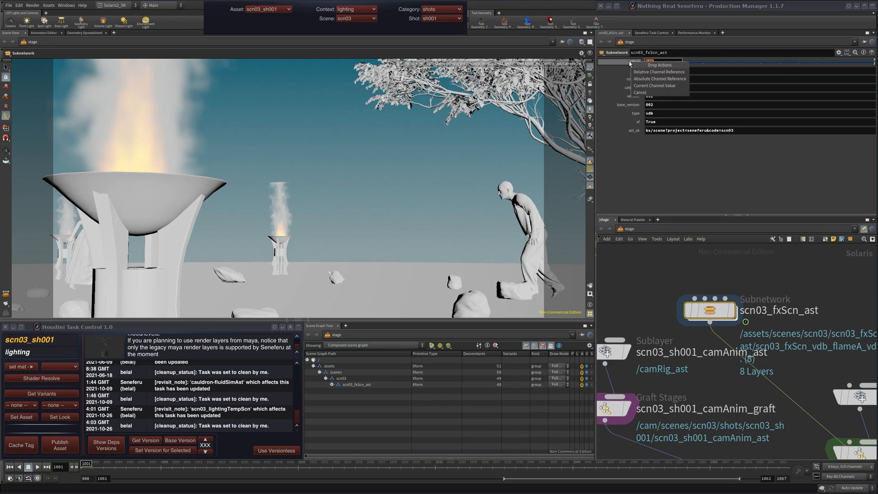
pyautogui.click(607, 80)
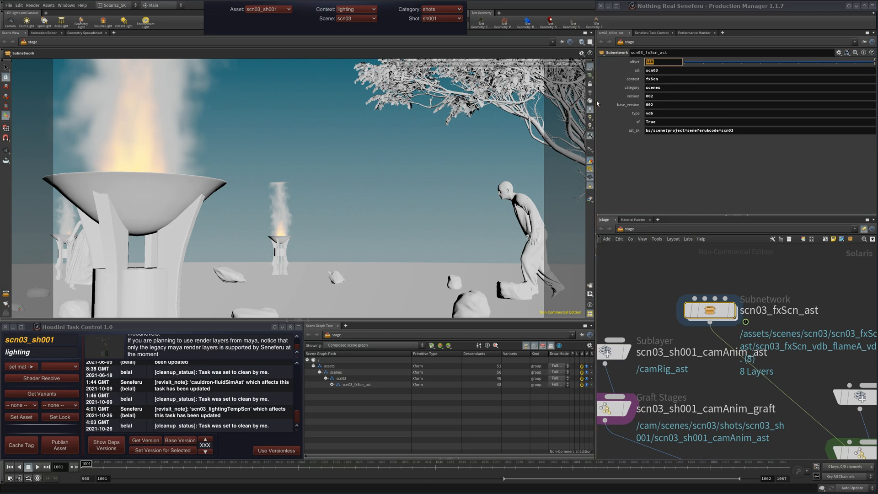
# Scrub the shot to frame 1008 to review the offset flames and recheck the dependency list in Production Manager.
pyautogui.moveTo(232, 465); pyautogui.dragTo(298, 465)
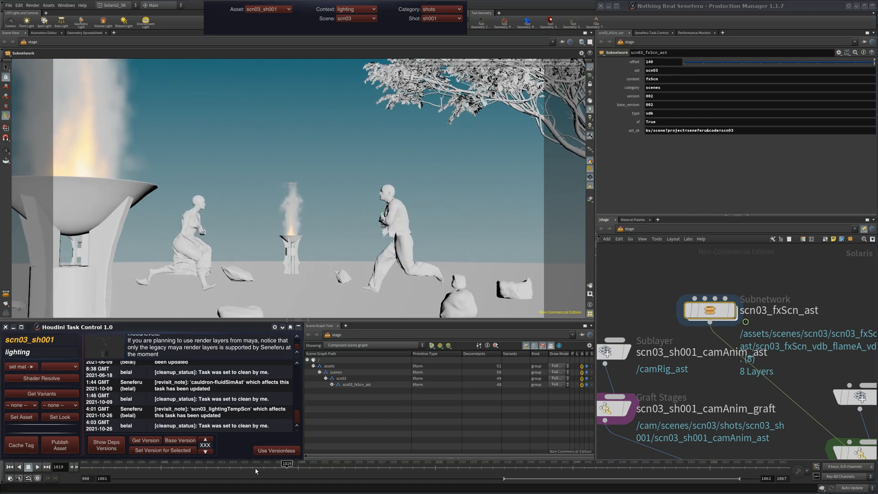
pyautogui.click(238, 466)
pyautogui.moveTo(239, 466); pyautogui.dragTo(166, 466)
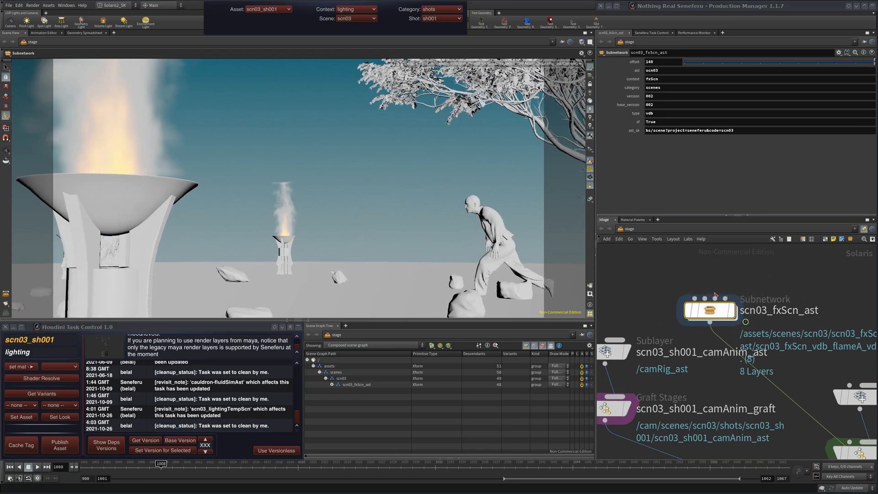
pyautogui.click(872, 7)
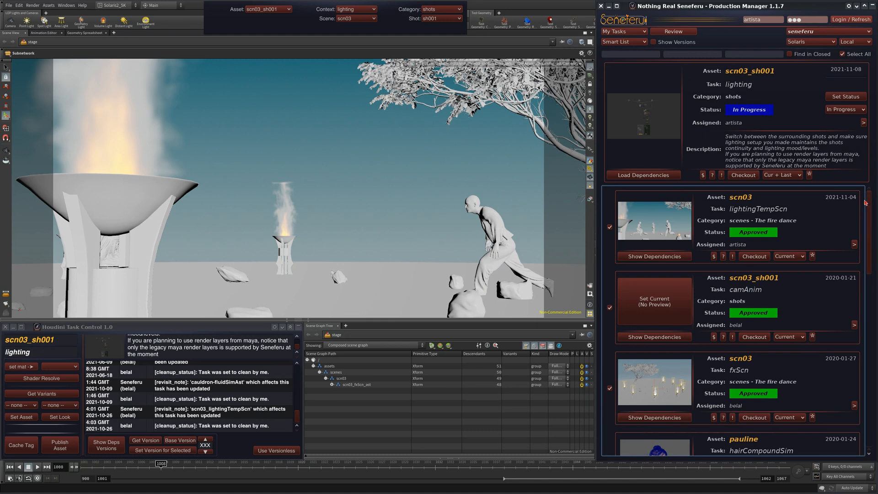
pyautogui.moveTo(867, 200); pyautogui.dragTo(866, 166)
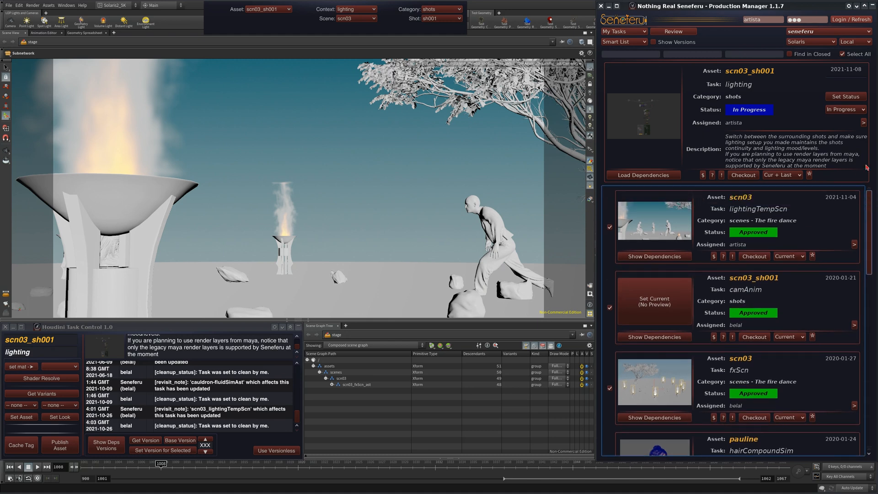
pyautogui.click(872, 6)
# Select the pauline_clothSim_ast sublayer in the node network and move the timeline to frame 1039.
pyautogui.scroll(-5, 800, 359)
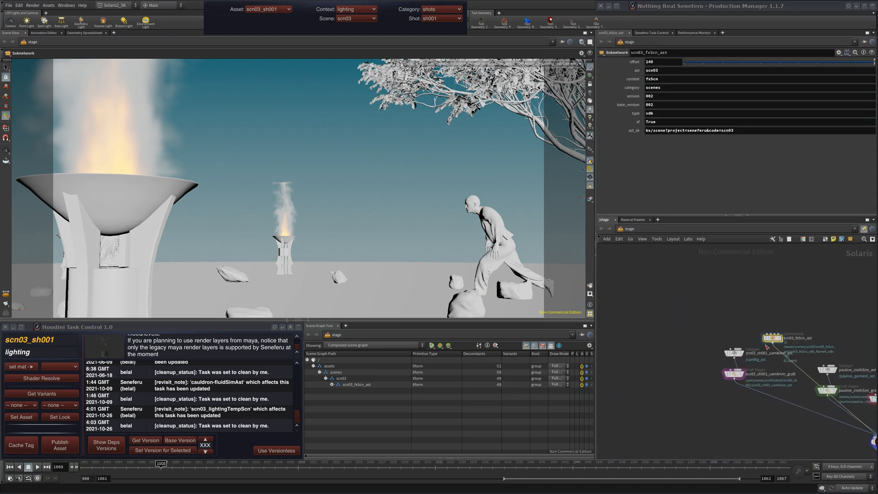
pyautogui.moveTo(800, 359); pyautogui.dragTo(761, 348, button='middle')
pyautogui.scroll(3, 718, 310)
pyautogui.moveTo(717, 309); pyautogui.dragTo(703, 289, button='middle')
pyautogui.scroll(3, 717, 267)
pyautogui.moveTo(846, 254); pyautogui.dragTo(750, 322, button='middle')
pyautogui.moveTo(839, 278); pyautogui.dragTo(696, 294, button='middle')
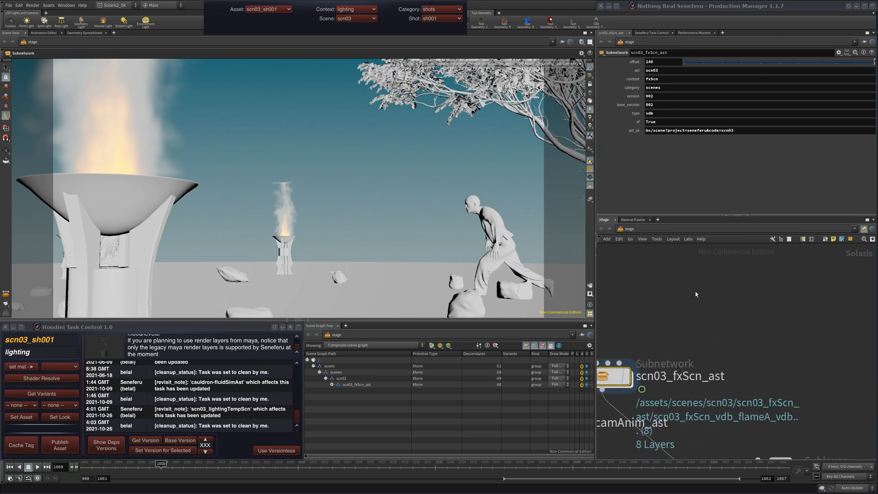
pyautogui.moveTo(814, 306); pyautogui.dragTo(681, 249, button='middle')
pyautogui.moveTo(724, 356); pyautogui.dragTo(797, 295, button='middle')
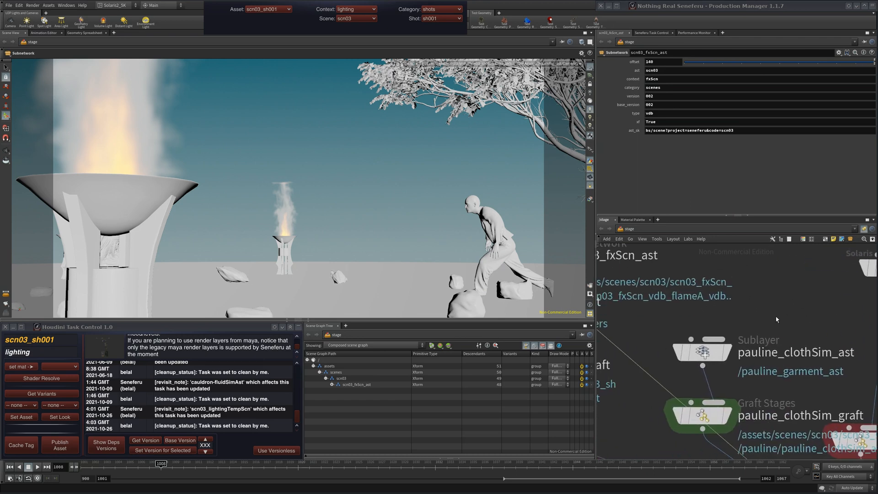
pyautogui.click(702, 352)
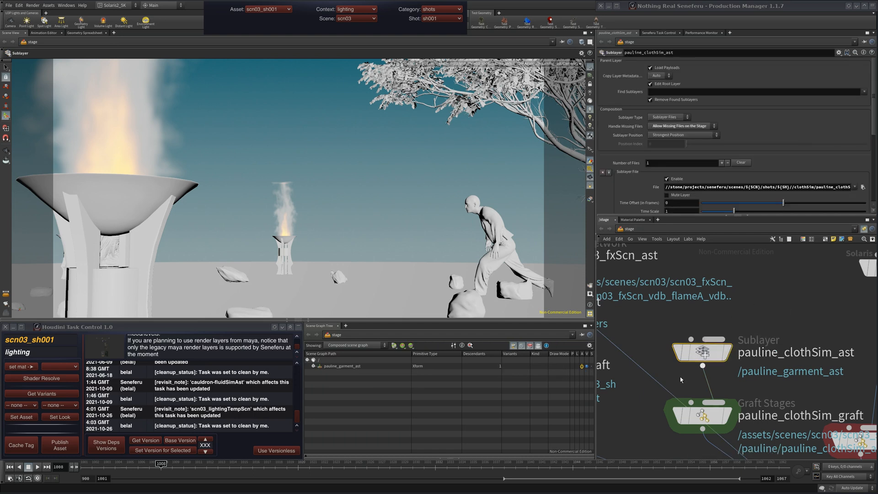
pyautogui.moveTo(423, 465); pyautogui.dragTo(516, 465)
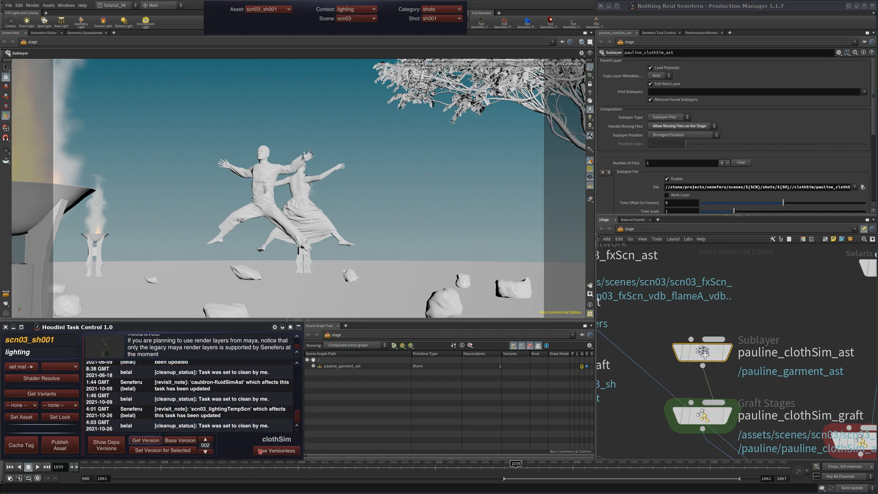
# Switch pauline_clothSim_ast to version 001 as a trial, and restore its versionless file with the version selector at 002.
pyautogui.click(205, 452)
pyautogui.click(163, 450)
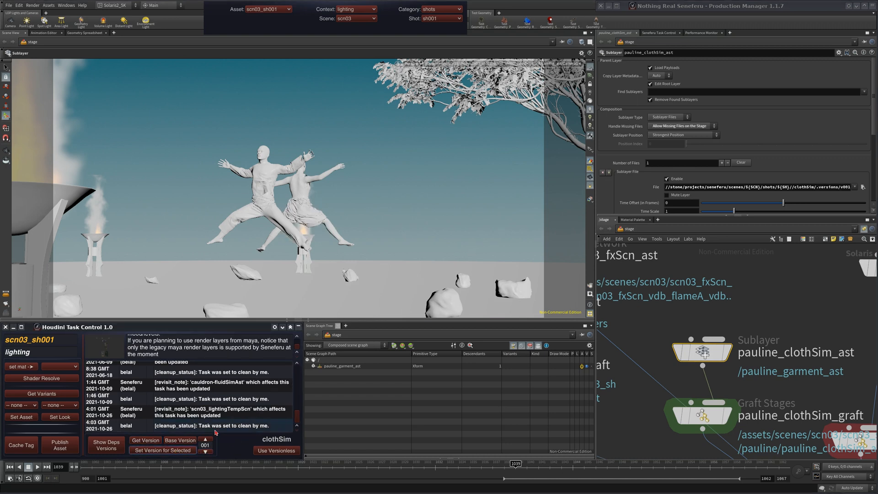
pyautogui.click(284, 452)
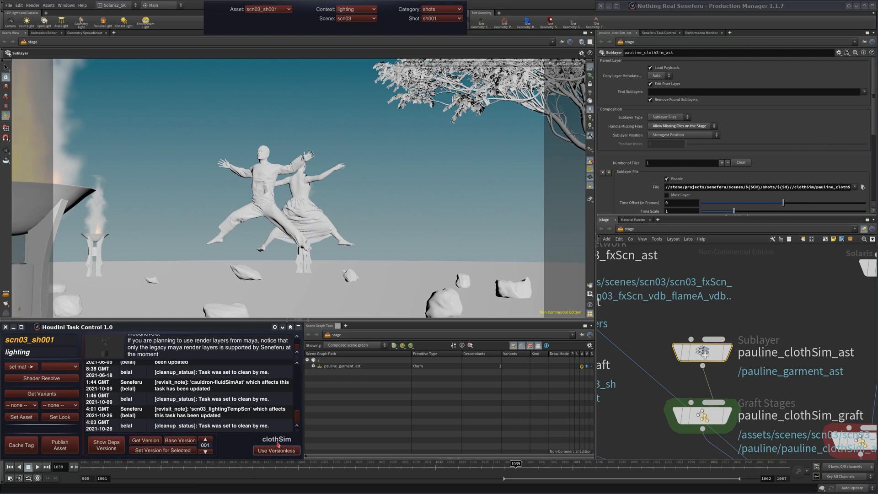
pyautogui.click(205, 439)
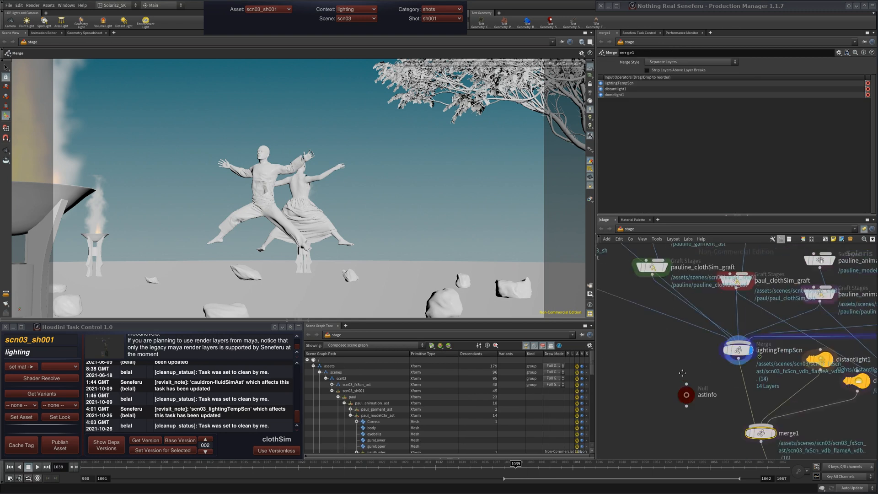
# Reselect the pauline_clothSim_ast sublayer and open its dependency versions report in an enlarged text window.
pyautogui.moveTo(682, 373); pyautogui.dragTo(748, 472, button='middle')
pyautogui.moveTo(689, 426)
pyautogui.mouseDown(button='middle')
pyautogui.moveTo(719, 453)
pyautogui.moveTo(677, 450)
pyautogui.moveTo(728, 424)
pyautogui.moveTo(688, 438)
pyautogui.mouseUp(button='middle')
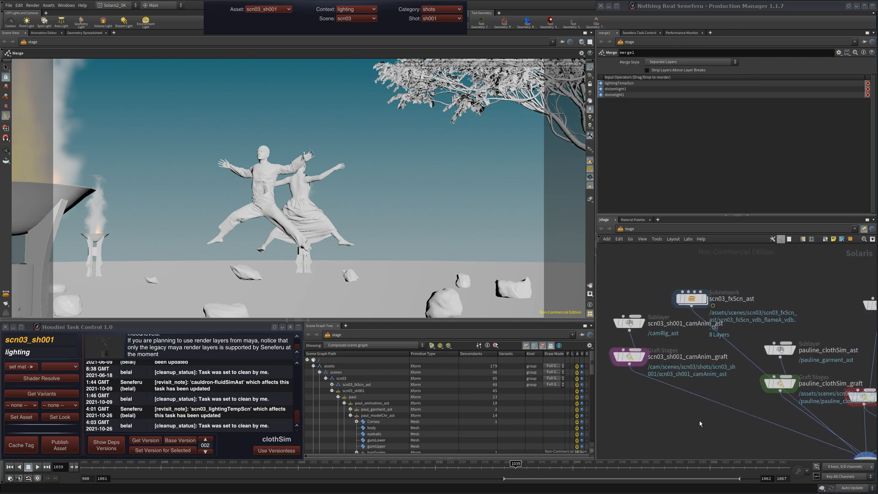
pyautogui.moveTo(813, 329); pyautogui.dragTo(778, 353)
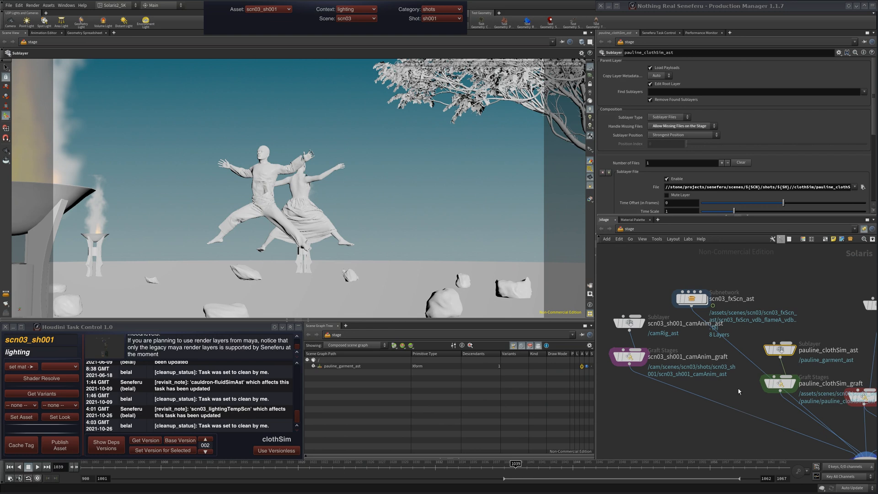
pyautogui.click(106, 445)
pyautogui.moveTo(569, 206); pyautogui.dragTo(660, 82)
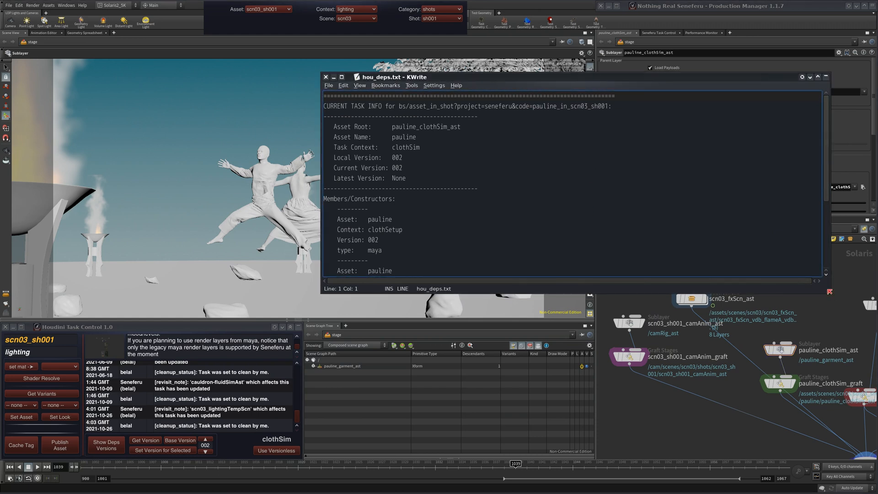
pyautogui.moveTo(830, 295); pyautogui.dragTo(694, 418)
pyautogui.moveTo(590, 80); pyautogui.dragTo(632, 85)
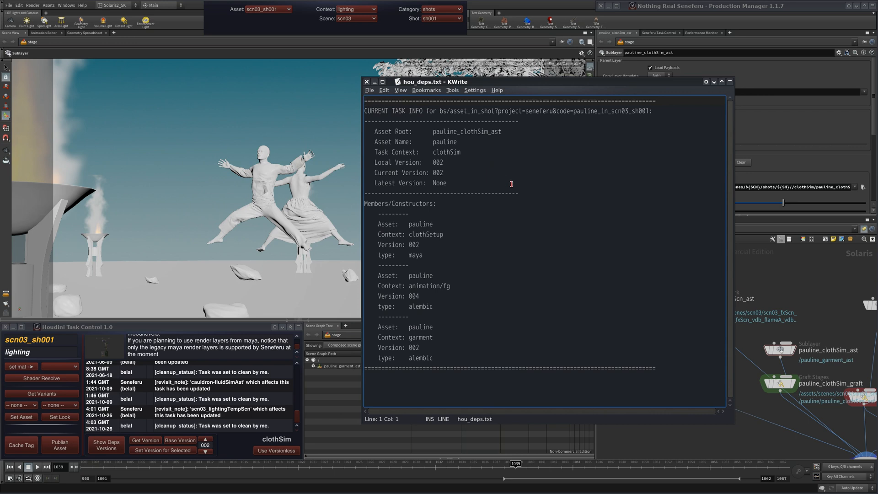
# Examine the current task info in the report, comparing the asset root with its local, current and latest versions.
pyautogui.moveTo(512, 184); pyautogui.dragTo(364, 132)
pyautogui.click(498, 131)
pyautogui.doubleClick(499, 131)
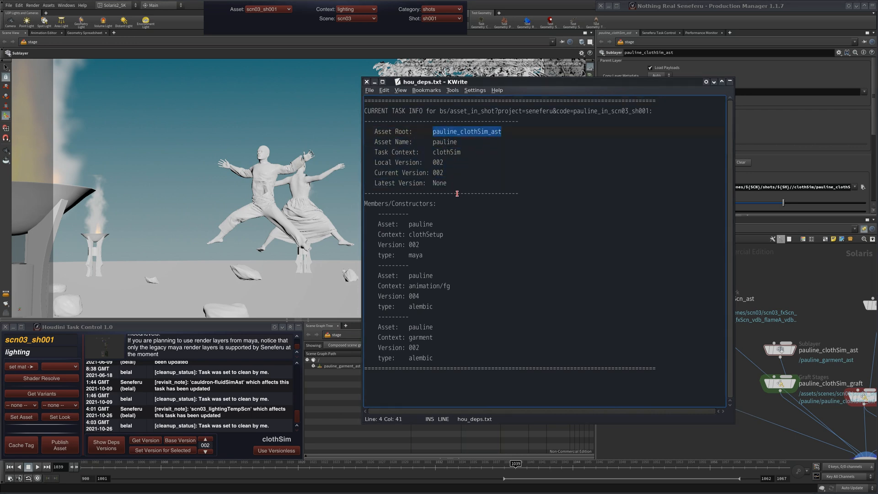
pyautogui.tripleClick(441, 163)
pyautogui.moveTo(441, 164); pyautogui.dragTo(444, 176)
pyautogui.click(450, 204)
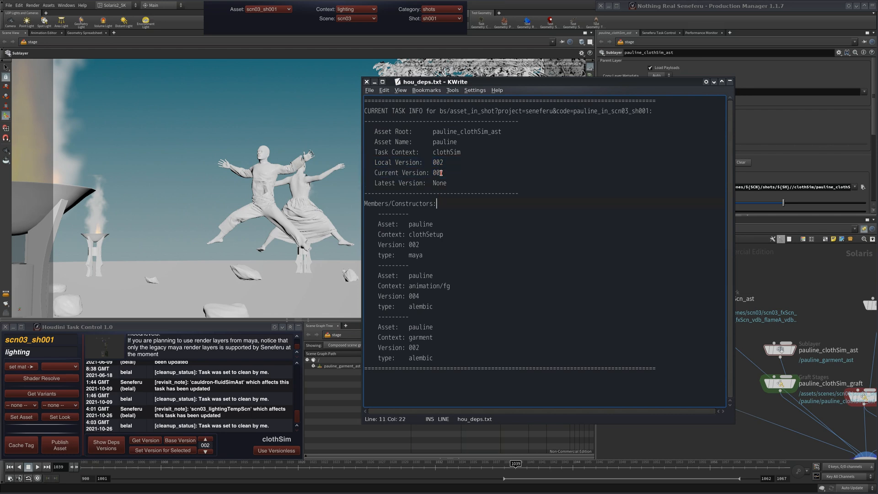
pyautogui.doubleClick(441, 173)
pyautogui.tripleClick(439, 183)
pyautogui.moveTo(439, 183); pyautogui.dragTo(437, 173)
pyautogui.click(437, 174)
pyautogui.click(442, 162)
pyautogui.click(460, 193)
pyautogui.moveTo(503, 132); pyautogui.dragTo(429, 134)
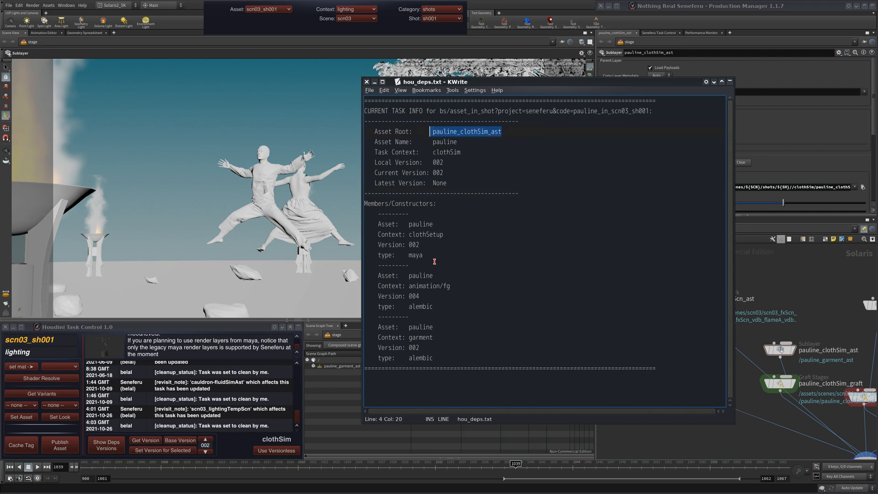
# Examine the report's members and constructors, covering the clothSetup, animation/fg and garment contexts and their versions.
pyautogui.click(443, 237)
pyautogui.moveTo(375, 225); pyautogui.dragTo(471, 316)
pyautogui.click(444, 275)
pyautogui.click(413, 293)
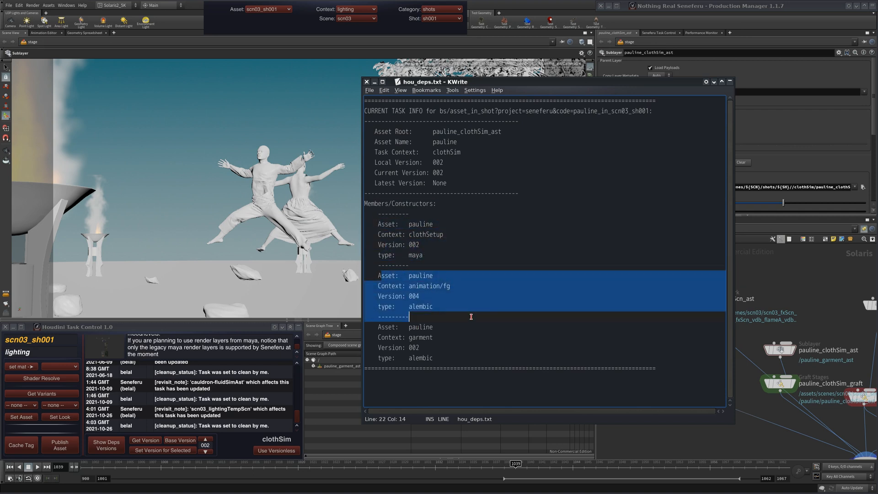
pyautogui.click(462, 334)
pyautogui.click(458, 287)
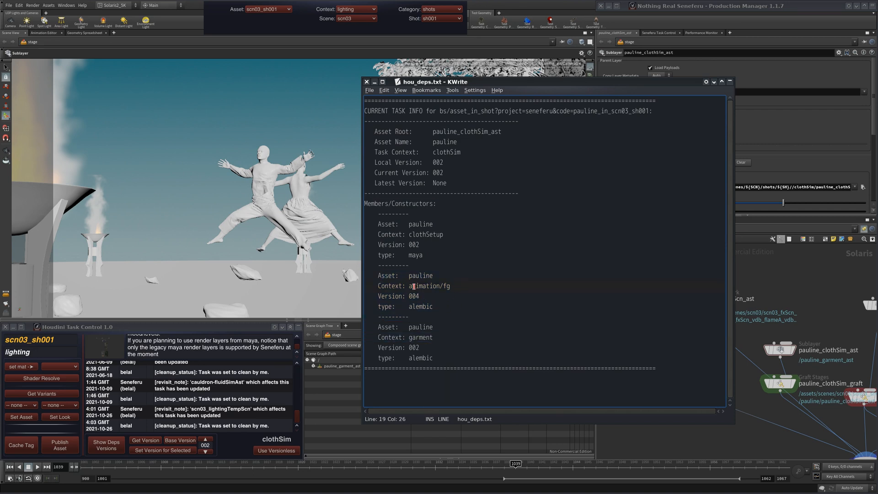
pyautogui.moveTo(407, 286); pyautogui.dragTo(459, 286)
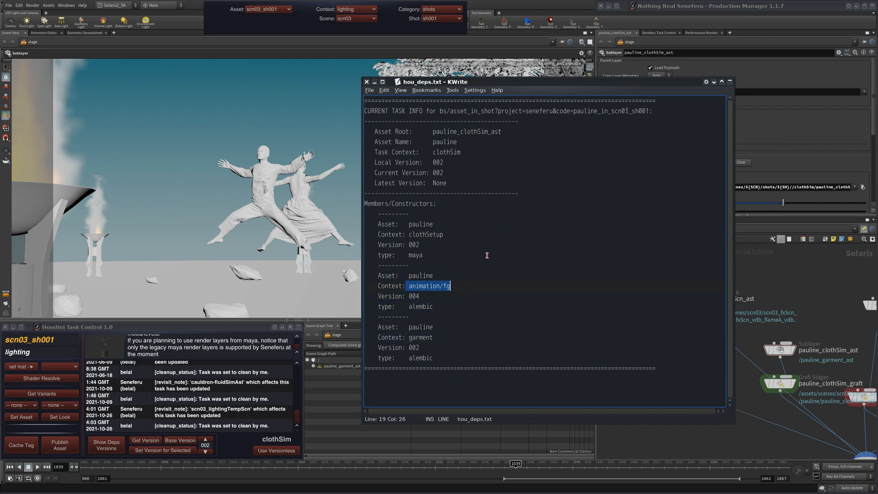
pyautogui.click(439, 320)
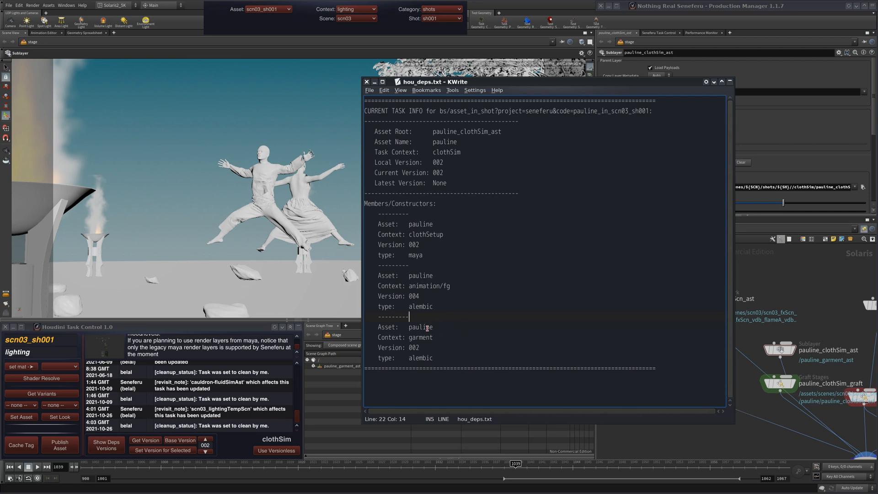
pyautogui.moveTo(434, 360); pyautogui.dragTo(412, 326)
pyautogui.click(411, 346)
pyautogui.click(419, 295)
# Recheck the pauline_clothSim_ast asset root in the report and close it to return to the node network.
pyautogui.moveTo(602, 83); pyautogui.dragTo(618, 81)
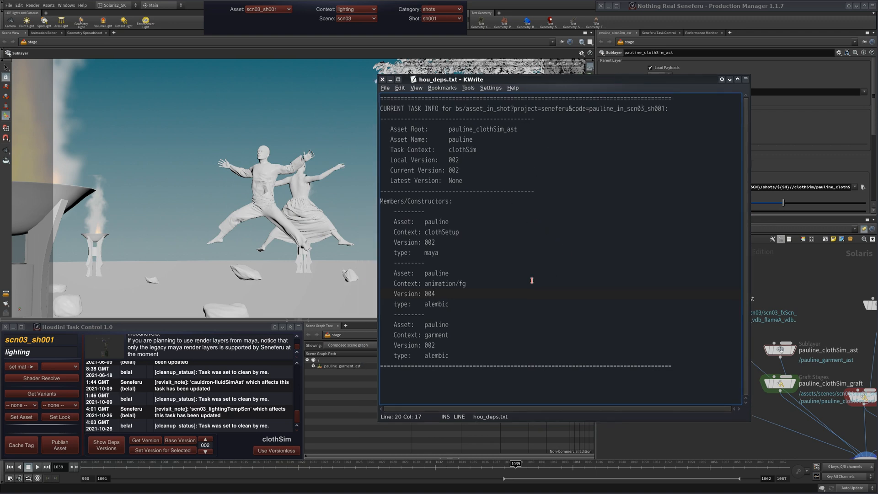
pyautogui.moveTo(448, 131); pyautogui.dragTo(541, 127)
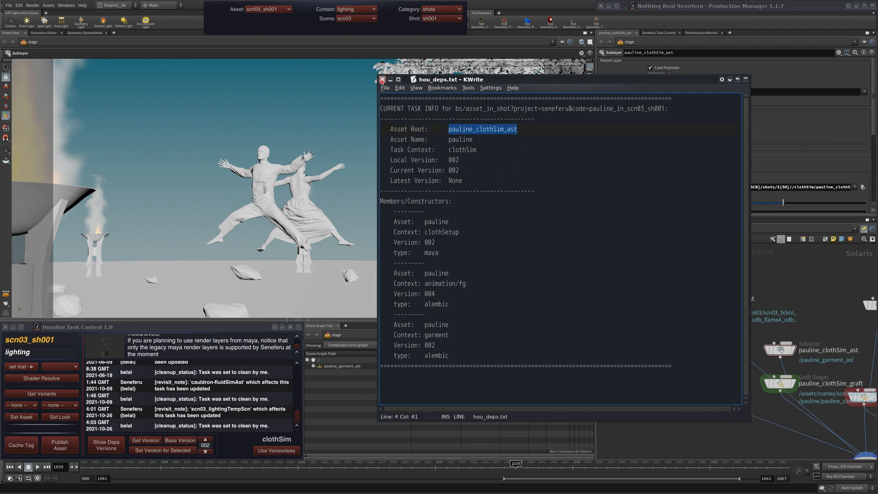
pyautogui.click(382, 79)
pyautogui.scroll(-5, 751, 404)
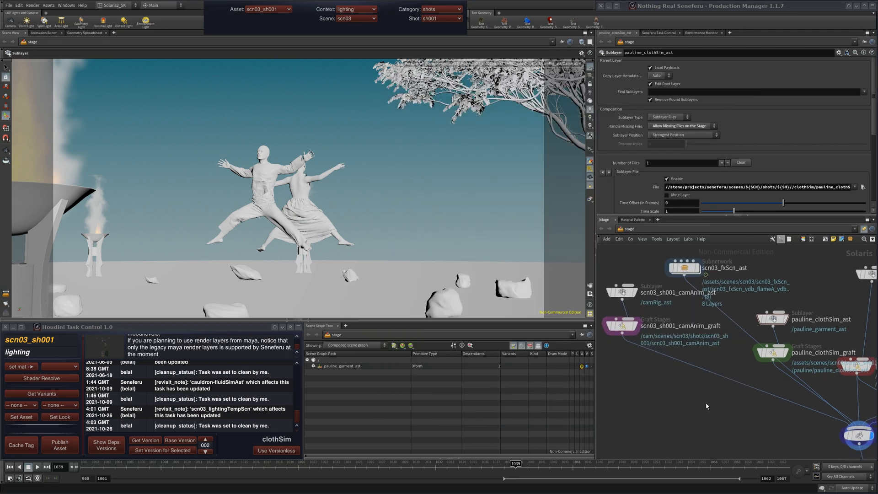
# Switch the session to shot sh002, look through its camera in the viewport and move to another frame.
pyautogui.moveTo(676, 411); pyautogui.dragTo(695, 415, button='middle')
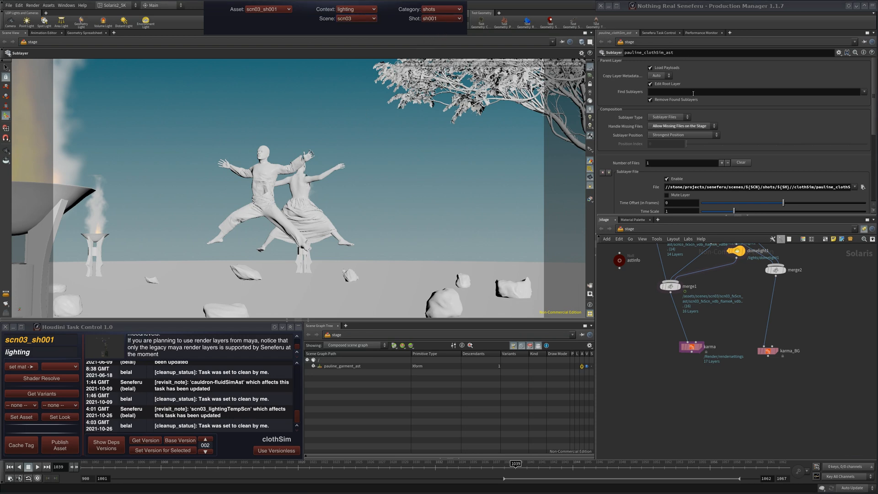
pyautogui.moveTo(737, 301); pyautogui.dragTo(755, 394, button='middle')
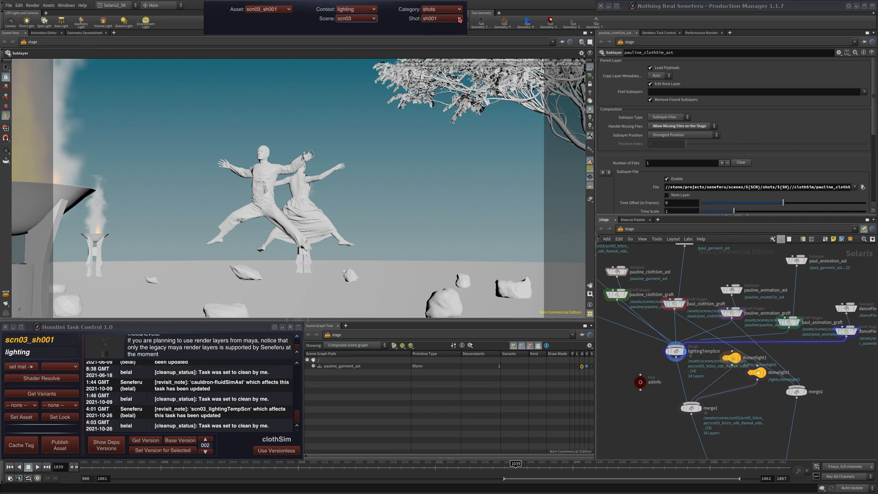
pyautogui.click(443, 18)
pyautogui.click(477, 41)
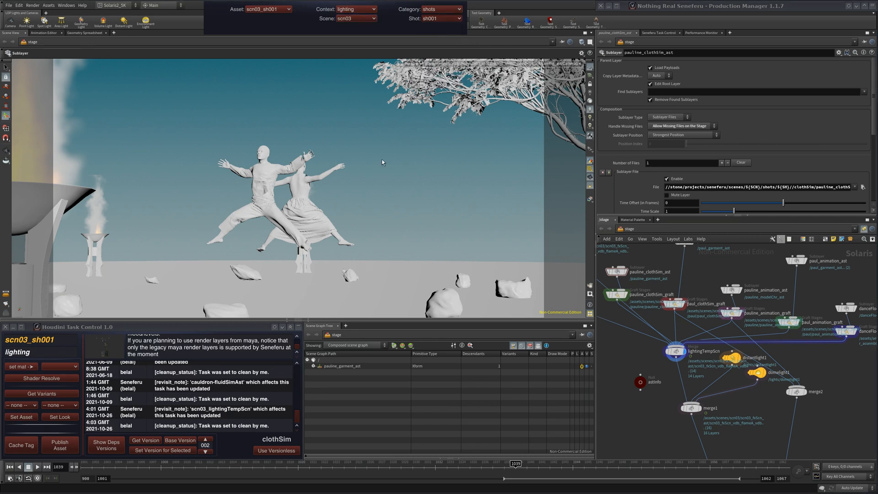
pyautogui.click(573, 63)
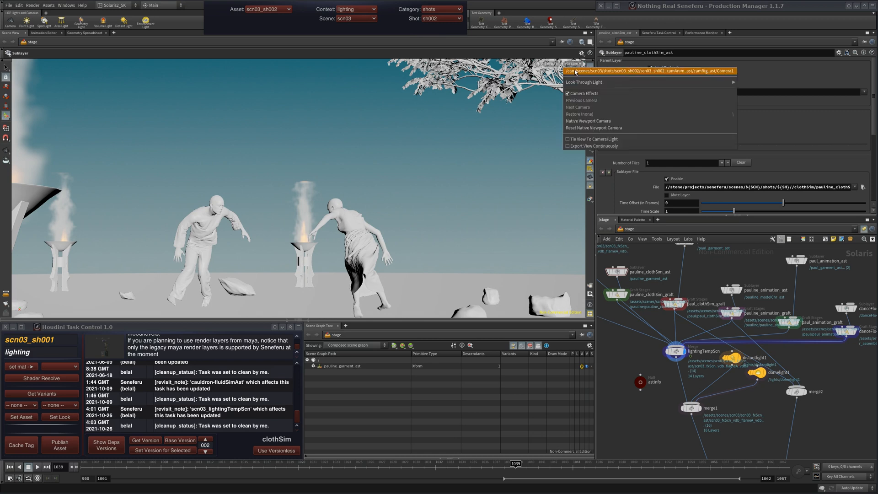
pyautogui.click(575, 70)
pyautogui.click(229, 465)
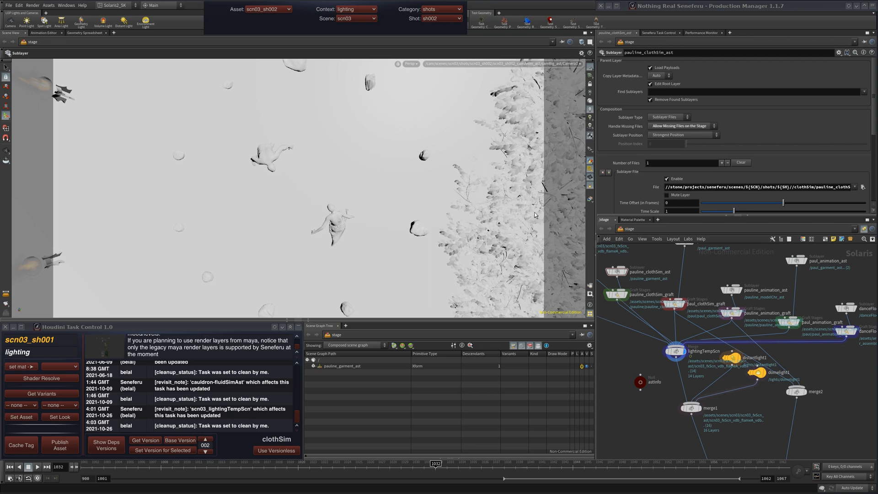
# Switch back to shot sh001, look through its camera and scrub through the shot's frames.
pyautogui.click(450, 18)
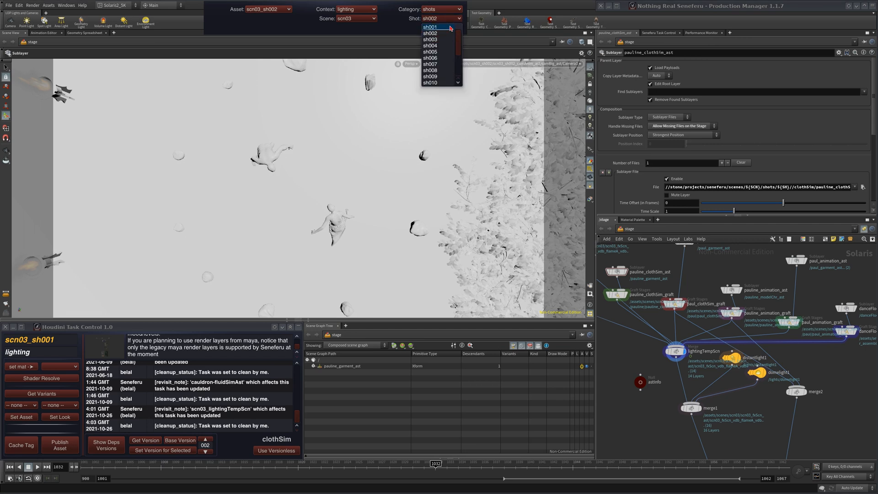
pyautogui.click(451, 28)
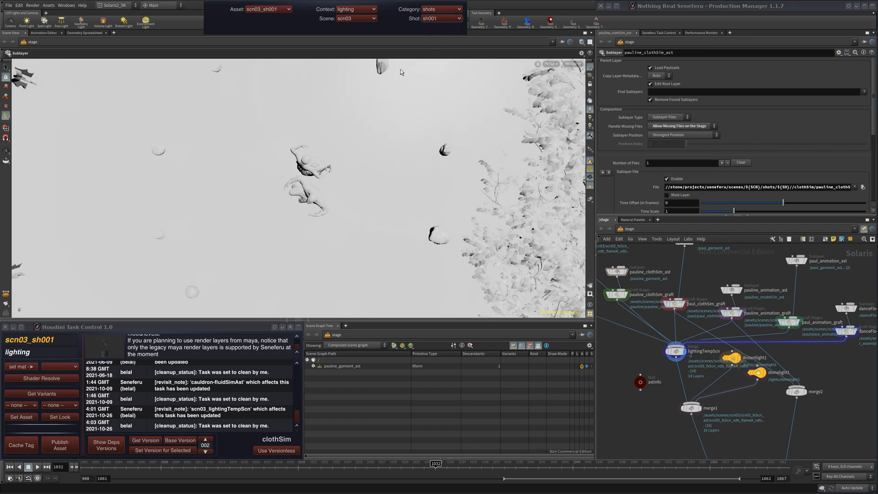
pyautogui.click(573, 63)
pyautogui.click(683, 127)
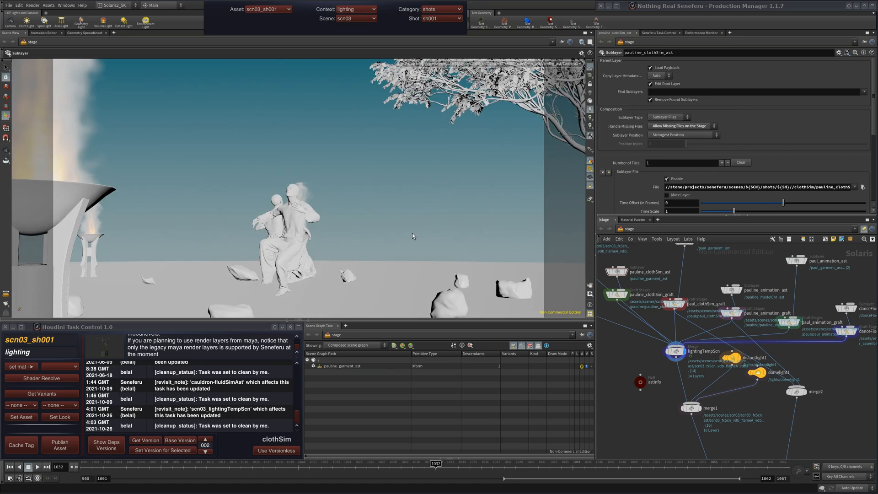
pyautogui.click(186, 465)
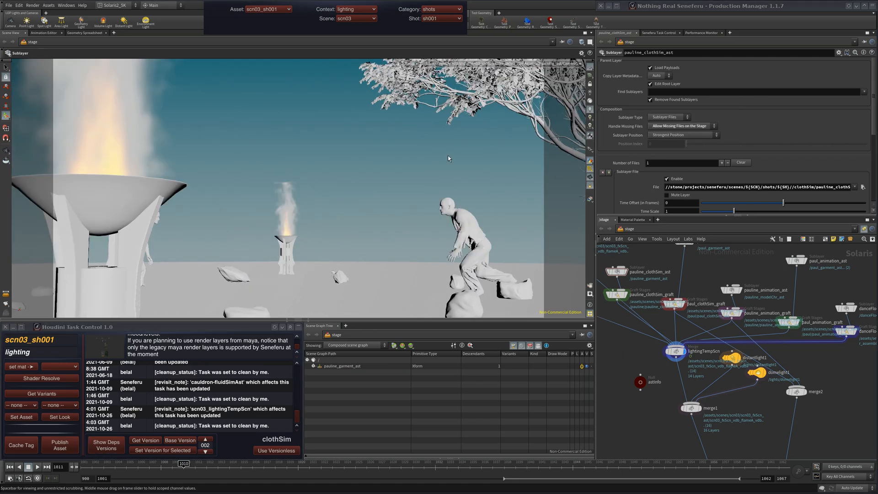
pyautogui.moveTo(314, 463); pyautogui.dragTo(391, 457)
# Set the karma node's valid frame range to Render Frame Range with start frame 1001 and end frame $FEND.
pyautogui.moveTo(677, 447); pyautogui.dragTo(684, 315, button='middle')
pyautogui.click(720, 337)
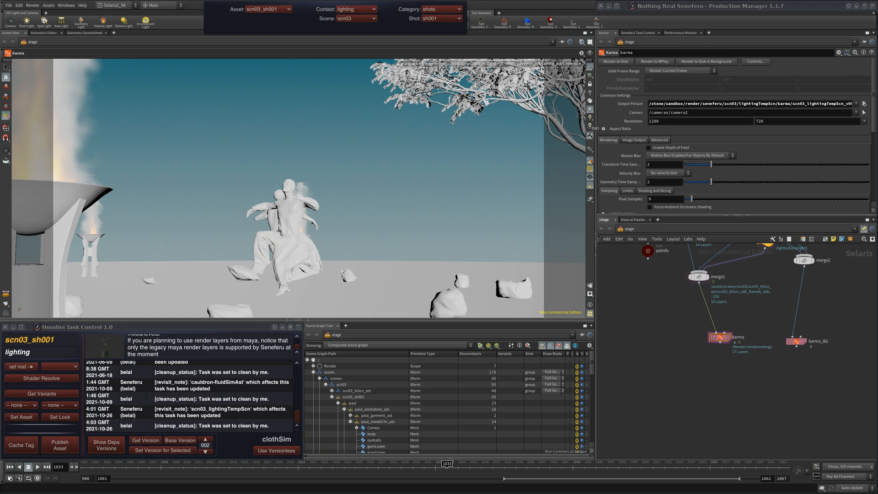
pyautogui.click(699, 71)
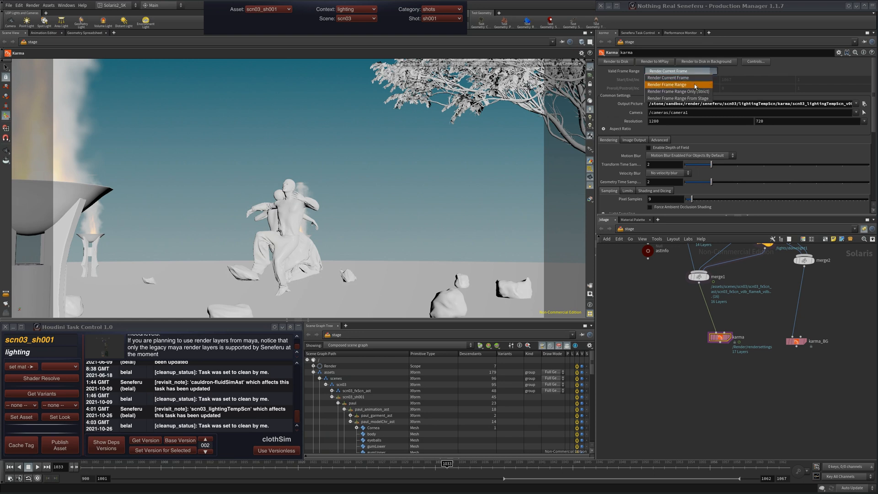
pyautogui.click(695, 85)
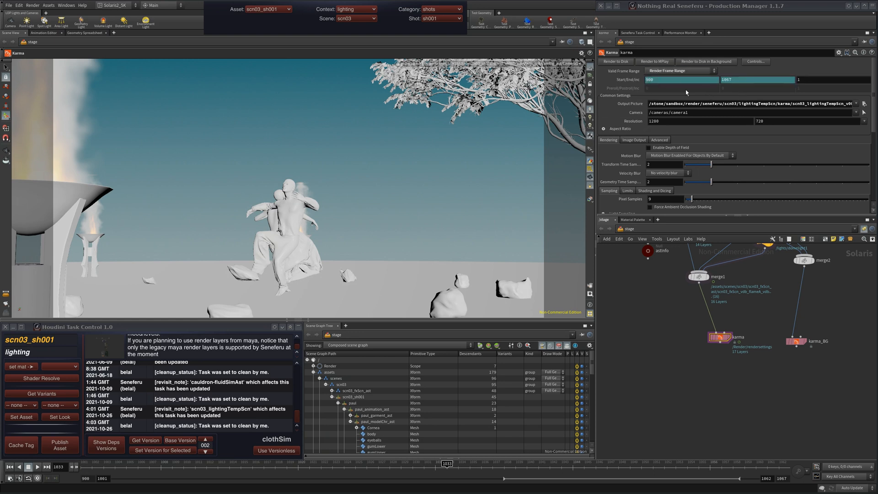
pyautogui.click(629, 81)
pyautogui.click(872, 5)
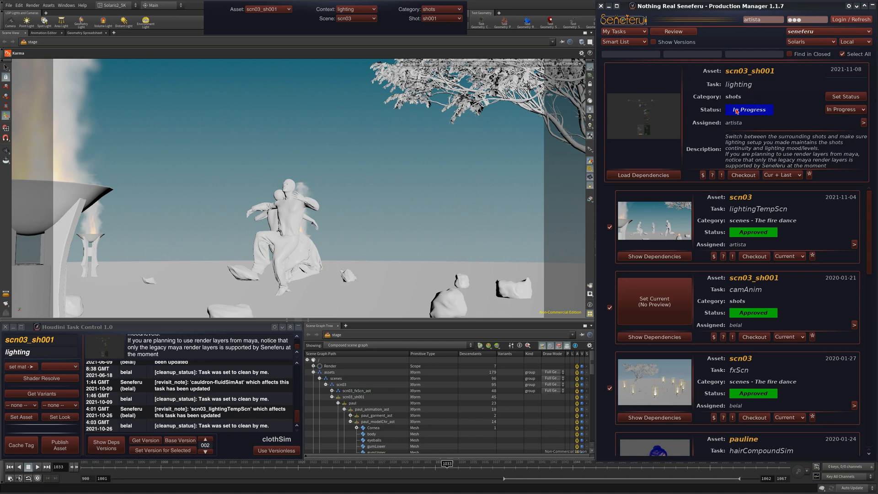
pyautogui.click(872, 6)
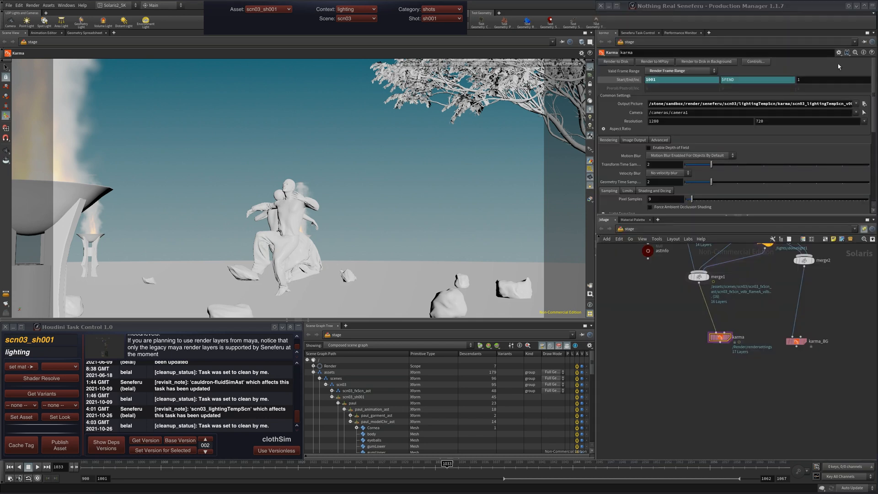
# Scrub the timeline, examine the frame-range warnings for scn03_sh001-lighting in the terminal and minimise it.
pyautogui.moveTo(704, 467); pyautogui.dragTo(834, 461)
pyautogui.moveTo(760, 467); pyautogui.dragTo(68, 458)
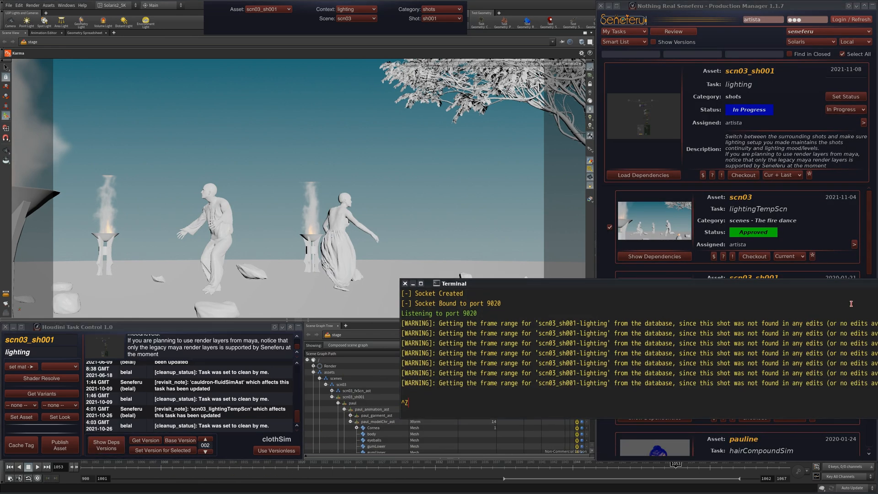
pyautogui.moveTo(843, 284); pyautogui.dragTo(534, 109)
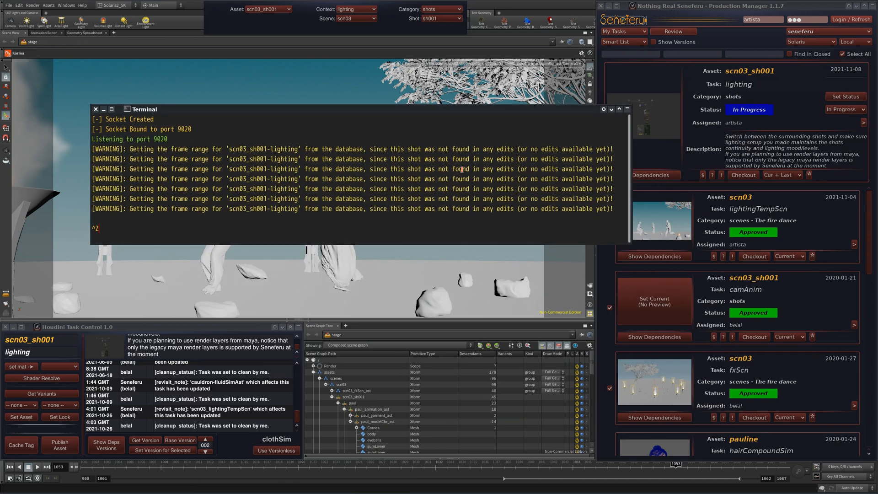
pyautogui.tripleClick(441, 209)
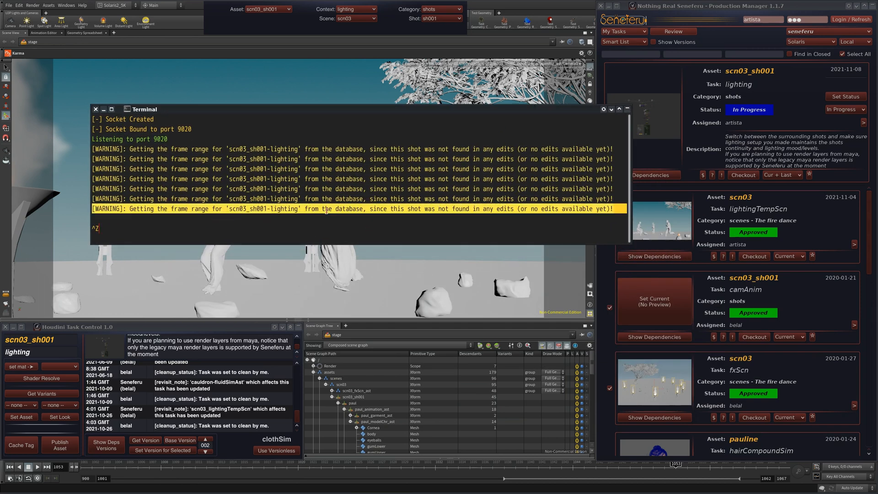
pyautogui.moveTo(306, 209); pyautogui.dragTo(538, 208)
pyautogui.click(376, 218)
pyautogui.click(530, 217)
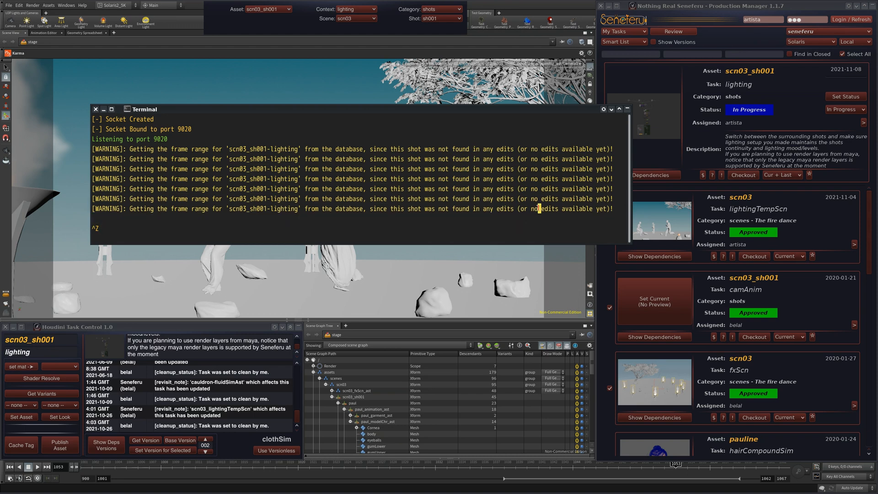
pyautogui.click(104, 109)
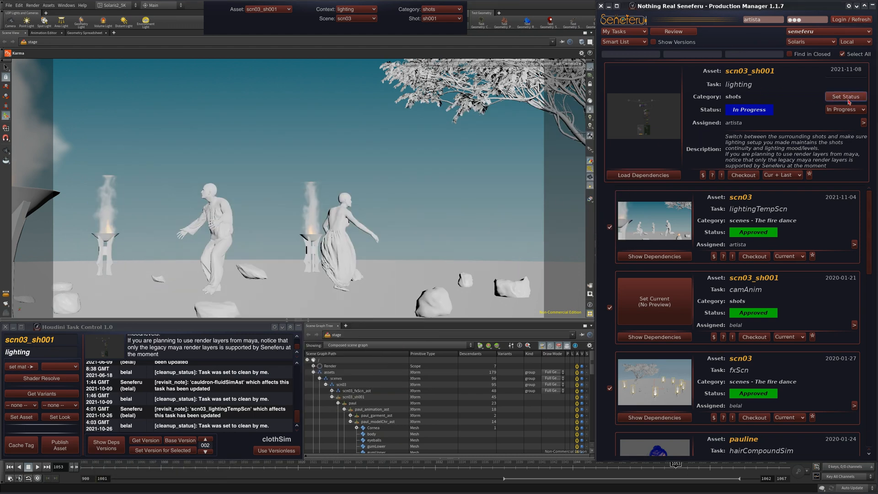
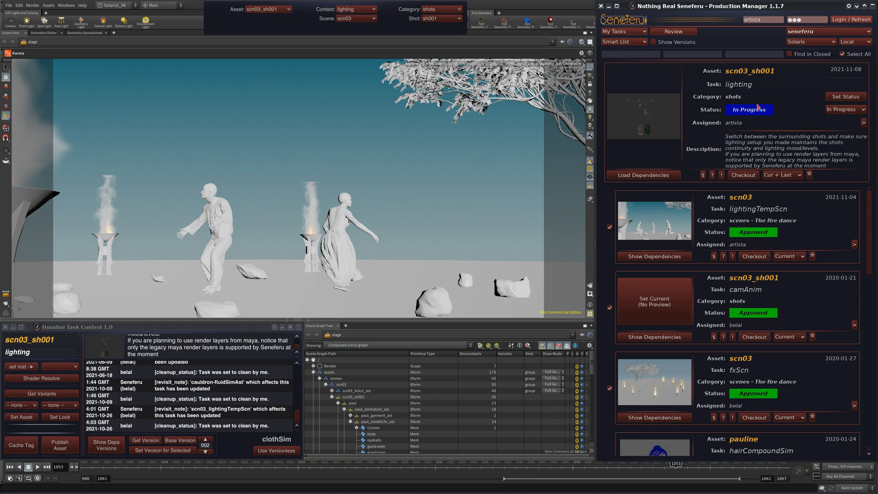
# Review the scn03_sh001 lighting task in the Production Manager and return to the karma node's parameters.
pyautogui.scroll(-1, 837, 187)
pyautogui.scroll(1, 838, 183)
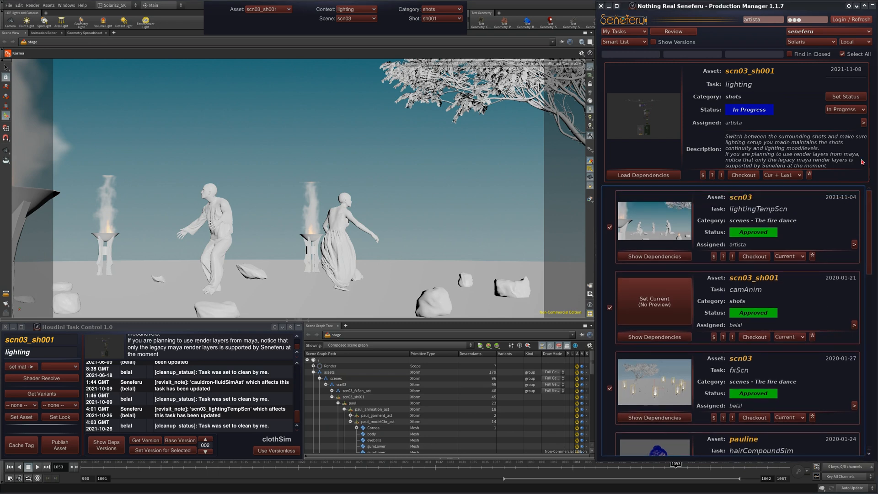
pyautogui.click(873, 6)
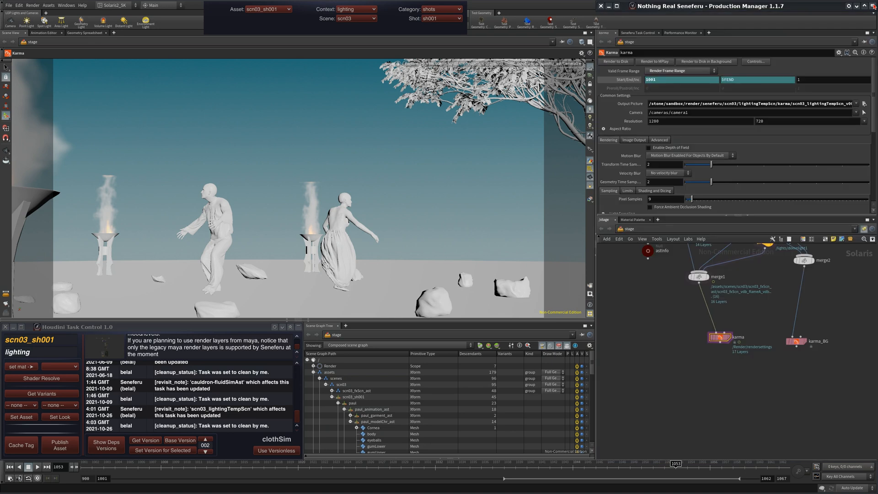
# Start publishing the lighting asset at frame 1023, capturing the camera frame in the viewport as its preview image.
pyautogui.click(332, 464)
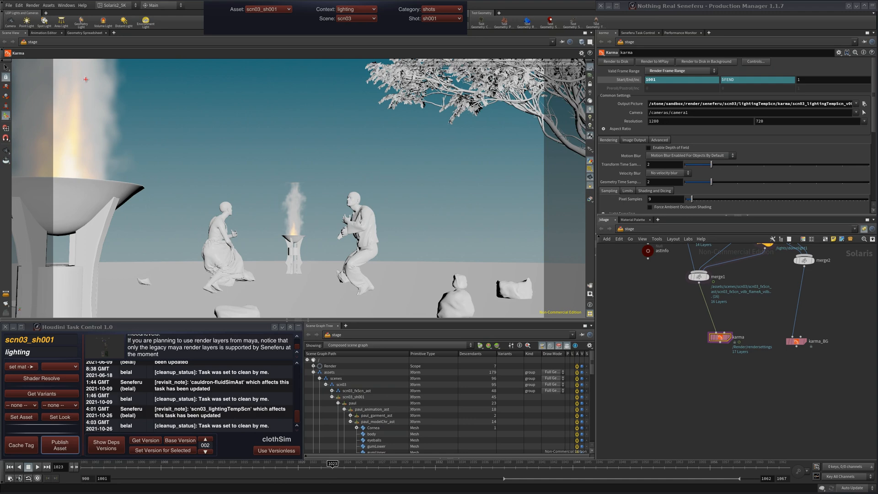
pyautogui.press('Print')
pyautogui.moveTo(59, 65); pyautogui.dragTo(538, 312)
pyautogui.press('Return')
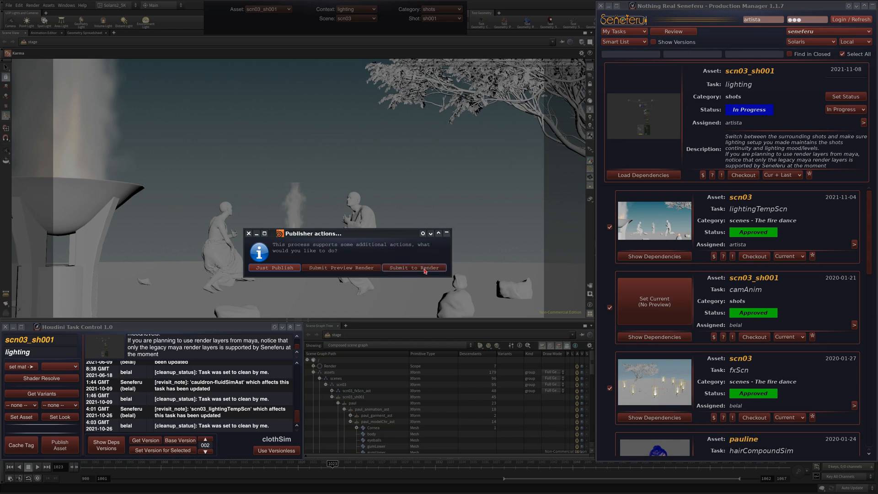
# Choose Just Publish as the publisher action and skip picking additional or pre-generated types.
pyautogui.moveTo(393, 236); pyautogui.dragTo(460, 188)
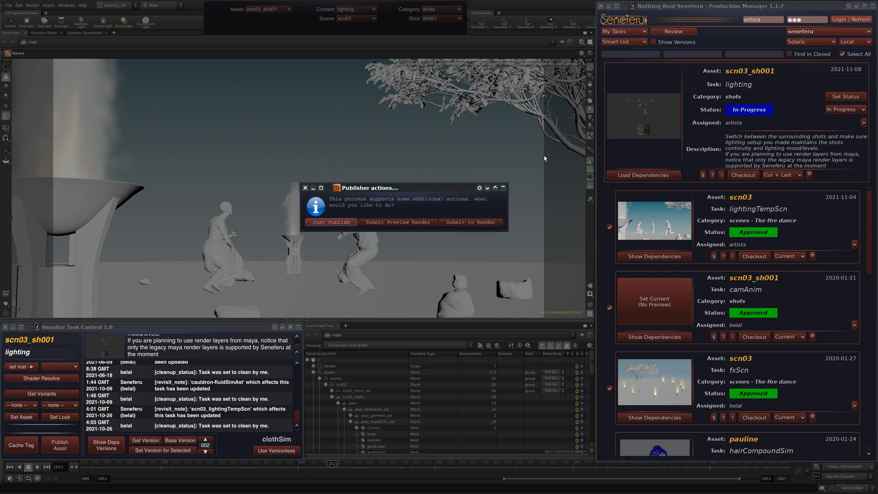
pyautogui.click(334, 222)
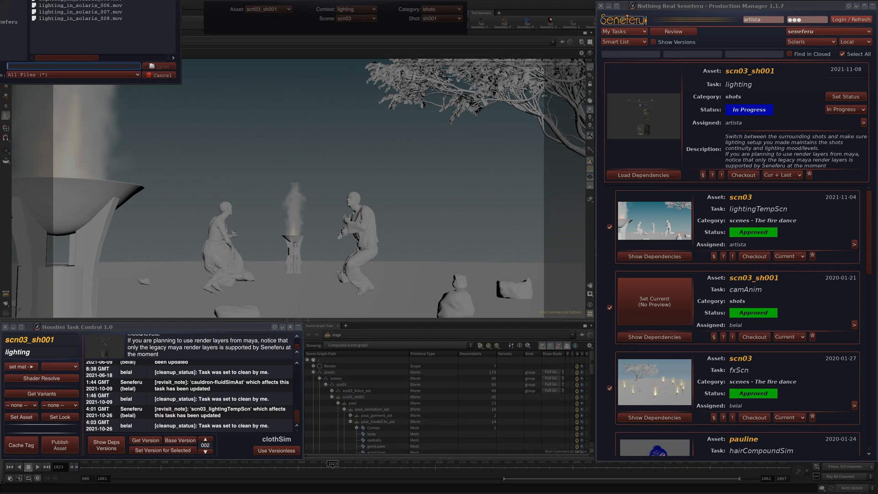
pyautogui.moveTo(127, 0); pyautogui.dragTo(426, 161)
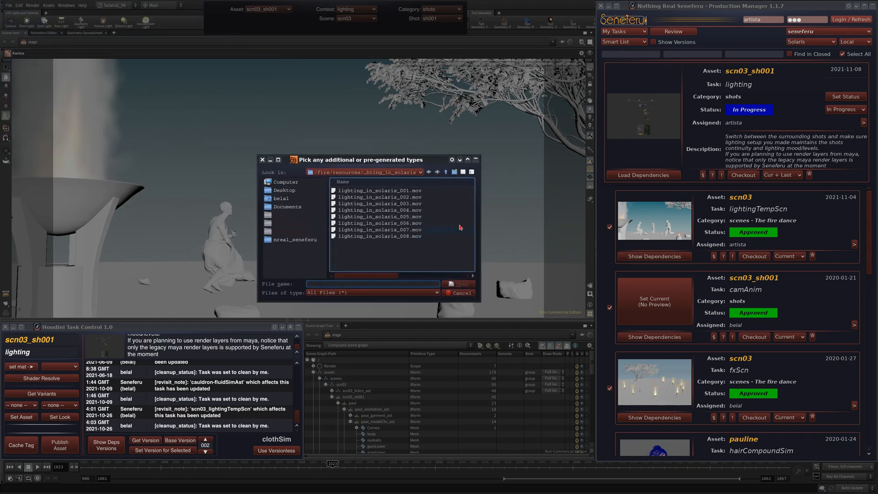
pyautogui.click(464, 295)
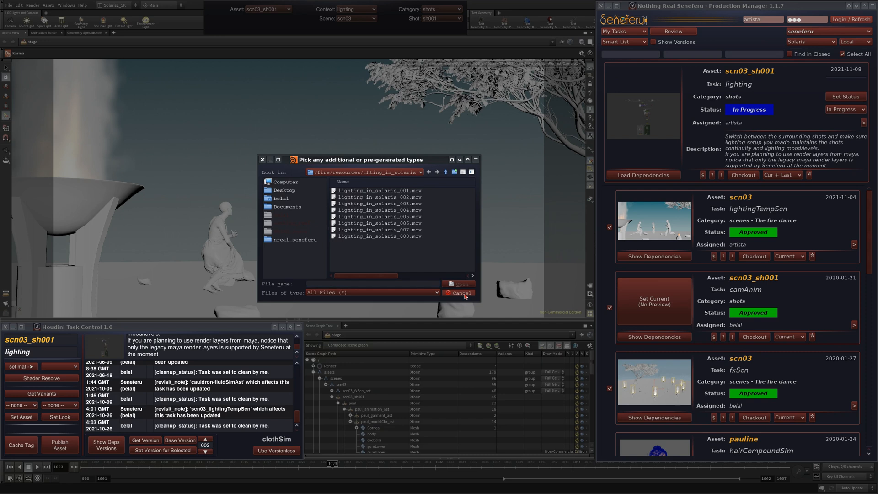
pyautogui.click(466, 294)
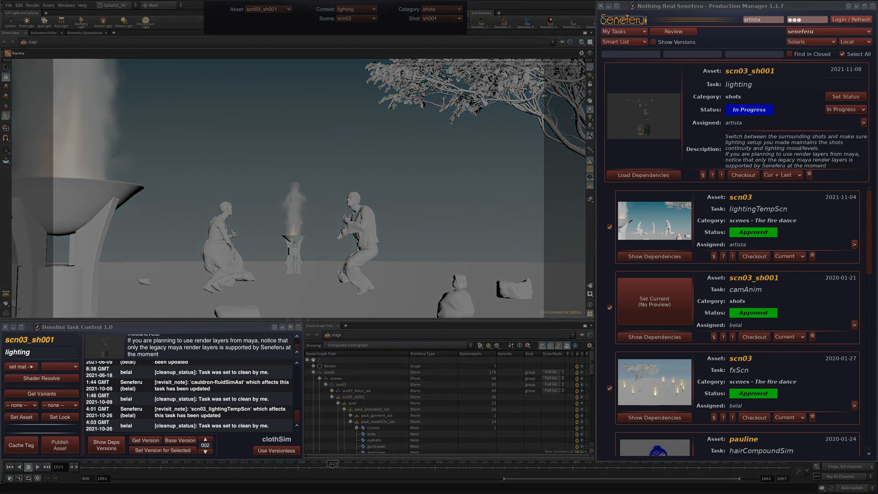
# Bring up the publish log and finish publishing with the description "initial lighting", setting the task status to Art Review.
pyautogui.click(90, 490)
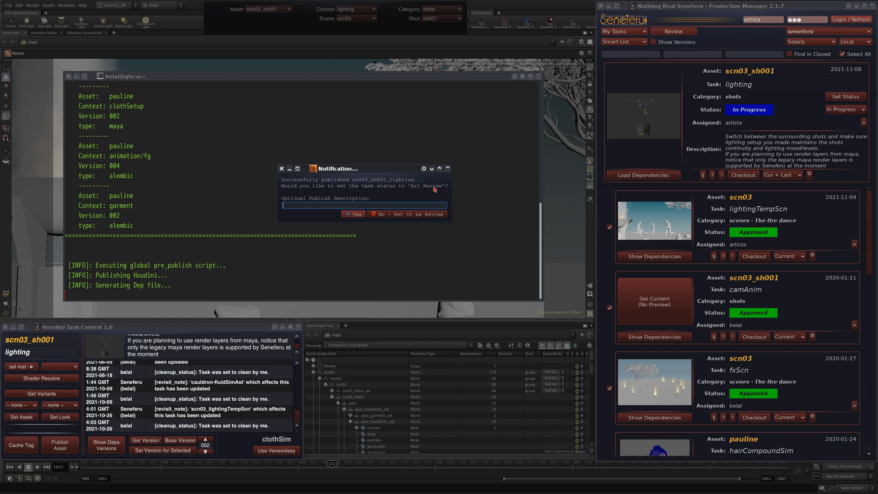
pyautogui.moveTo(398, 171); pyautogui.dragTo(420, 163)
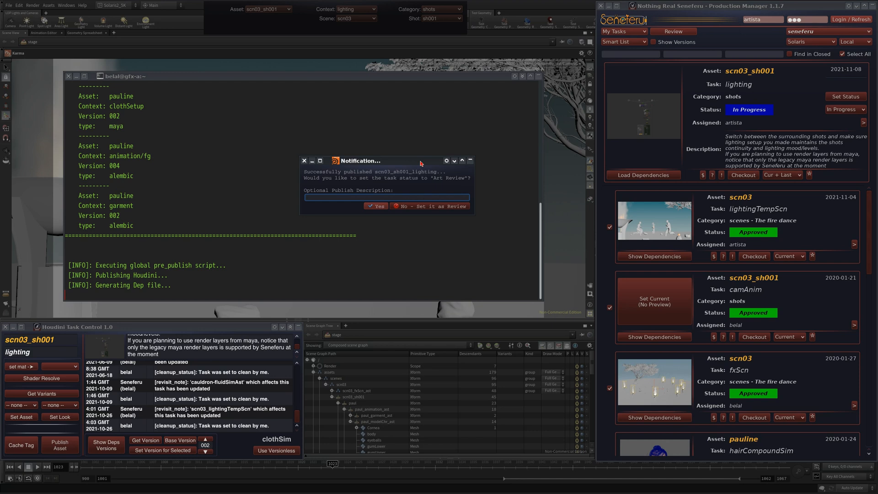
pyautogui.write('initial lighting')
pyautogui.press('Return')
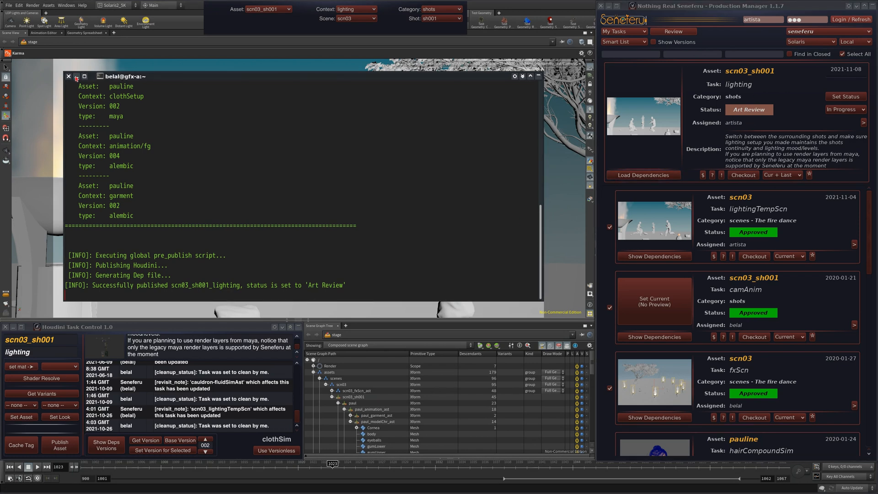
# Check the published lighting task's status and preview in the Production Manager and return to the karma nodes in the network.
pyautogui.click(751, 160)
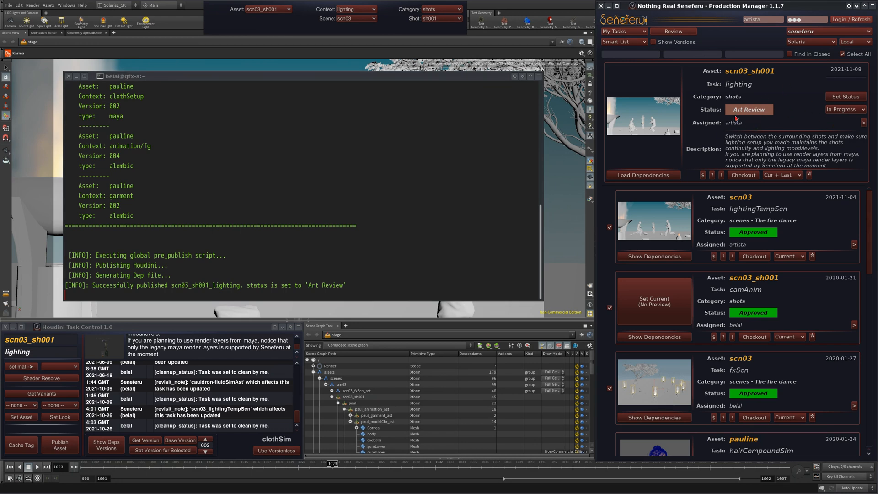
pyautogui.click(474, 249)
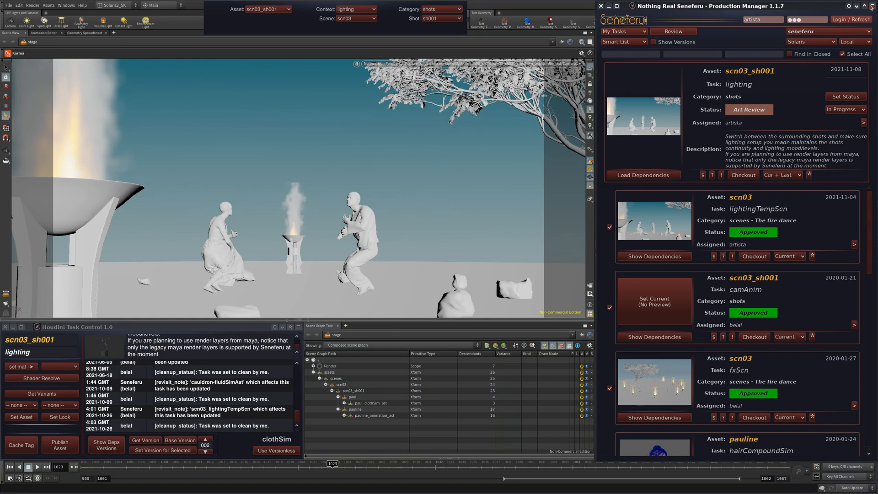
pyautogui.click(872, 6)
pyautogui.moveTo(732, 353); pyautogui.dragTo(726, 376, button='middle')
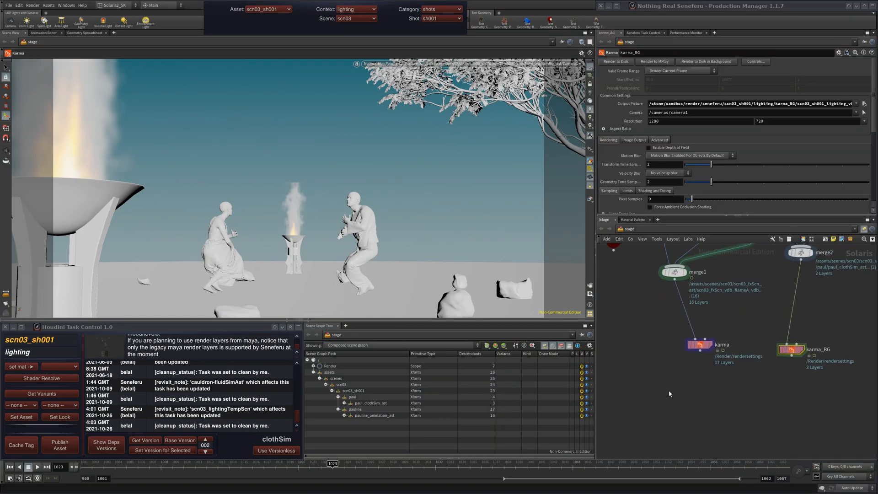
# Spread the karma_BG and karma render nodes farther apart below their merge nodes.
pyautogui.moveTo(668, 392); pyautogui.dragTo(831, 341)
pyautogui.click(791, 350)
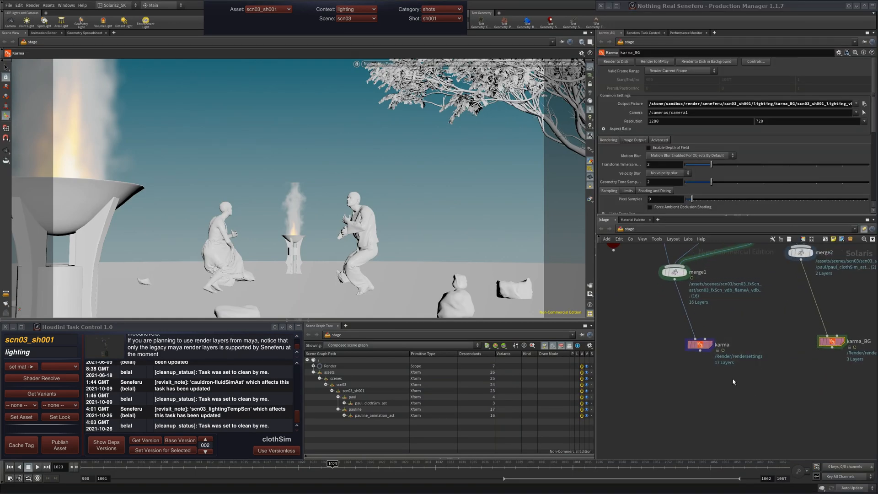
pyautogui.moveTo(699, 345); pyautogui.dragTo(678, 352)
pyautogui.scroll(-5, 746, 361)
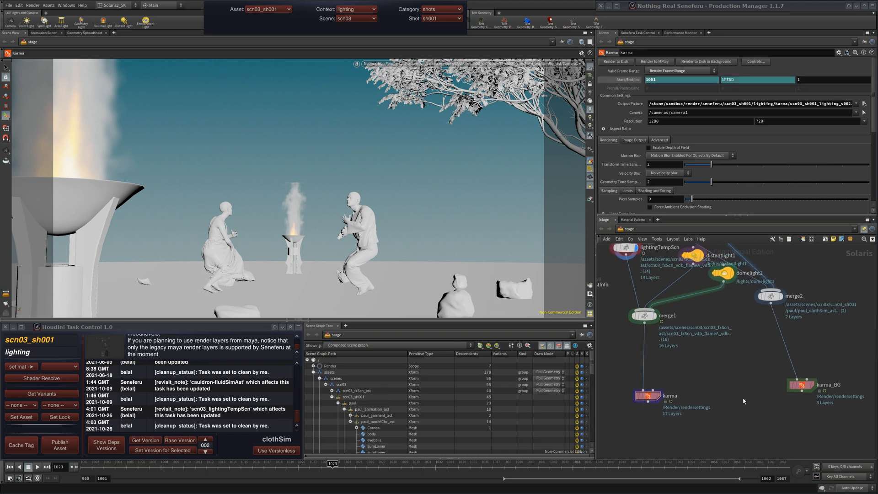
pyautogui.click(865, 6)
pyautogui.click(865, 8)
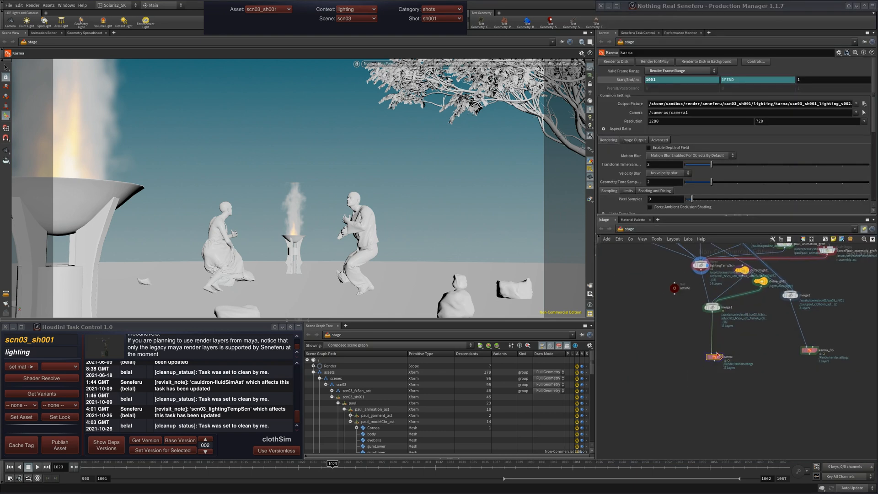
# Try bypassing the karma render node below merge1, and enable it again.
pyautogui.click(709, 357)
pyautogui.press('f')
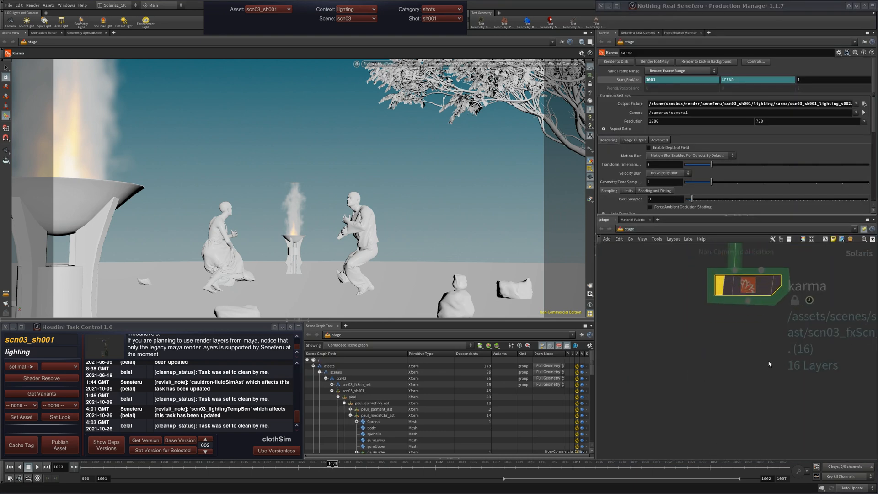
pyautogui.click(706, 325)
pyautogui.moveTo(761, 398); pyautogui.dragTo(709, 419, button='middle')
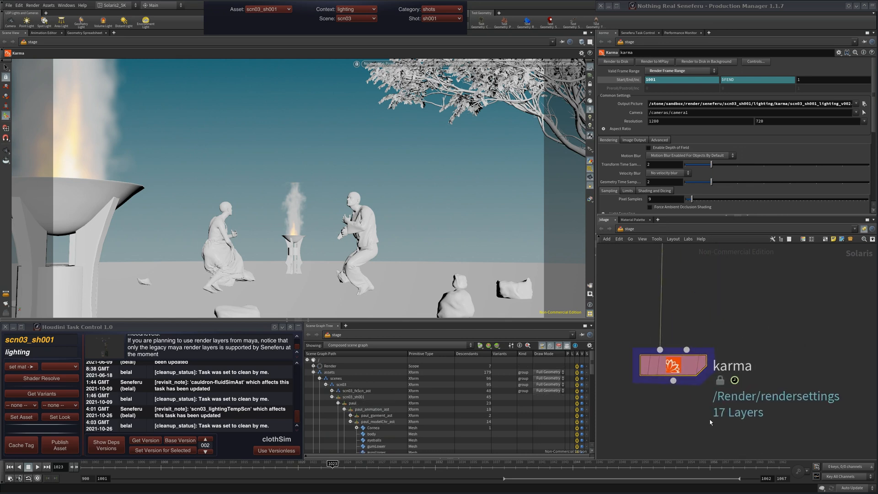
pyautogui.scroll(-5, 749, 394)
pyautogui.moveTo(741, 386); pyautogui.dragTo(728, 365, button='middle')
# Rearrange the two render nodes, moving karma back beneath merge1, and select karma.
pyautogui.moveTo(646, 413); pyautogui.dragTo(832, 359)
pyautogui.click(778, 399)
pyautogui.moveTo(803, 393); pyautogui.dragTo(770, 391, button='middle')
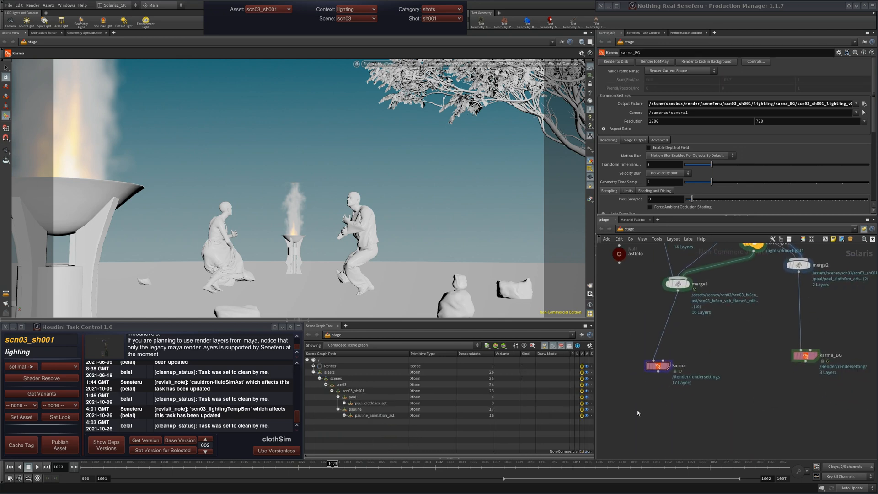
pyautogui.moveTo(626, 405); pyautogui.dragTo(698, 342)
pyautogui.moveTo(658, 365); pyautogui.dragTo(699, 362)
pyautogui.moveTo(654, 404); pyautogui.dragTo(751, 328)
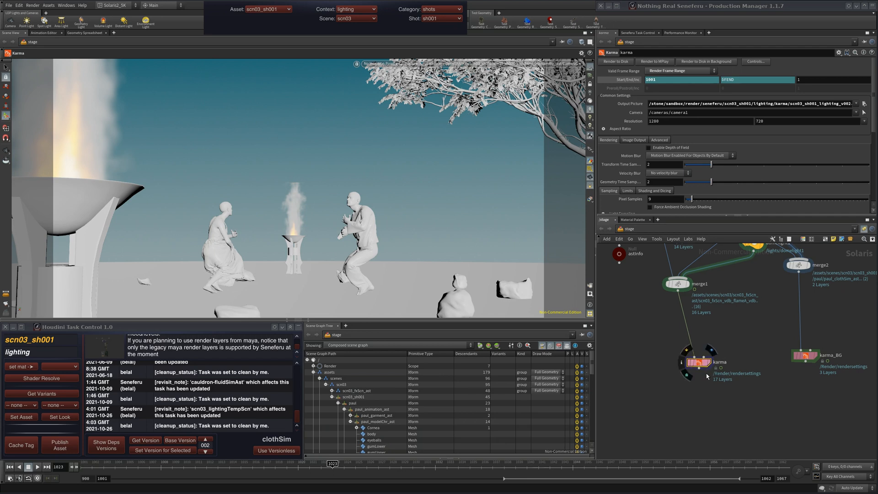
pyautogui.moveTo(691, 396); pyautogui.dragTo(736, 338)
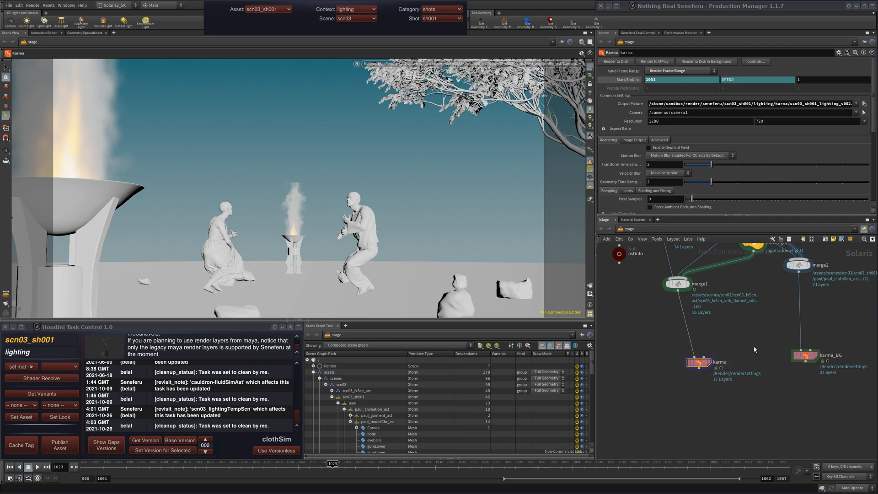
# Check the scn03_sh001 lighting task in the Production Manager and return to the network with karma_BG selected.
pyautogui.moveTo(746, 323); pyautogui.dragTo(740, 369, button='middle')
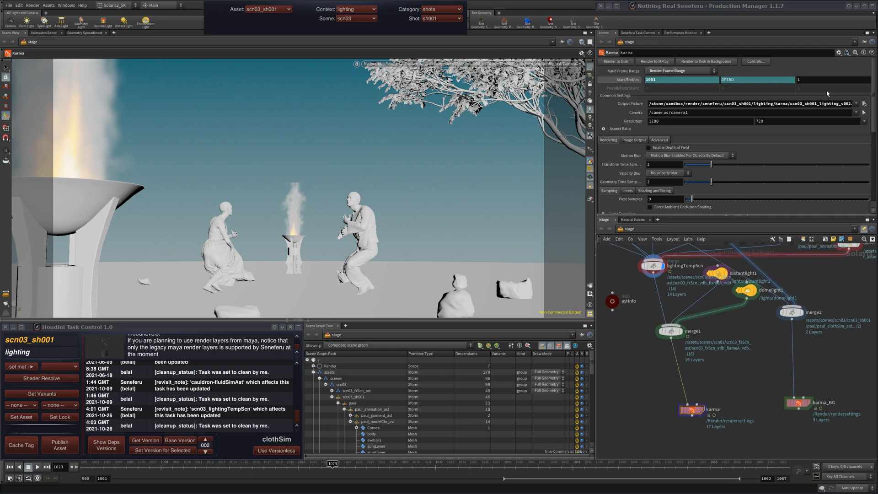
pyautogui.click(873, 6)
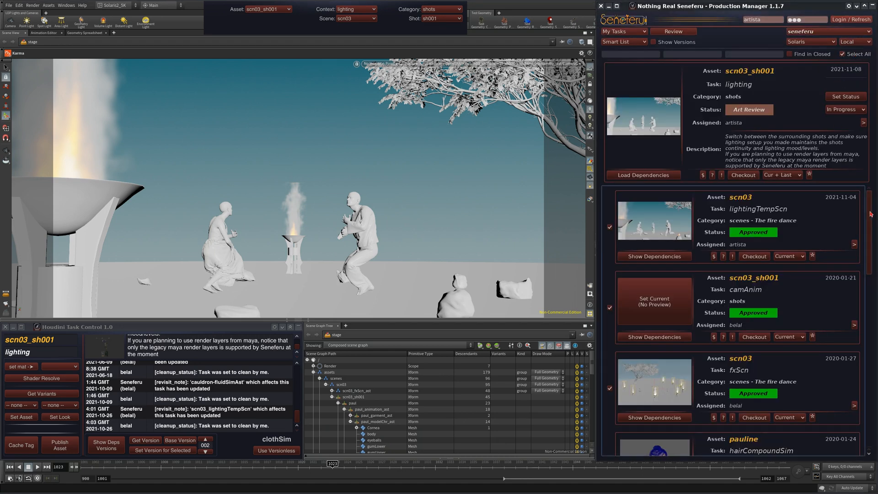
pyautogui.scroll(-1, 870, 220)
pyautogui.scroll(1, 871, 219)
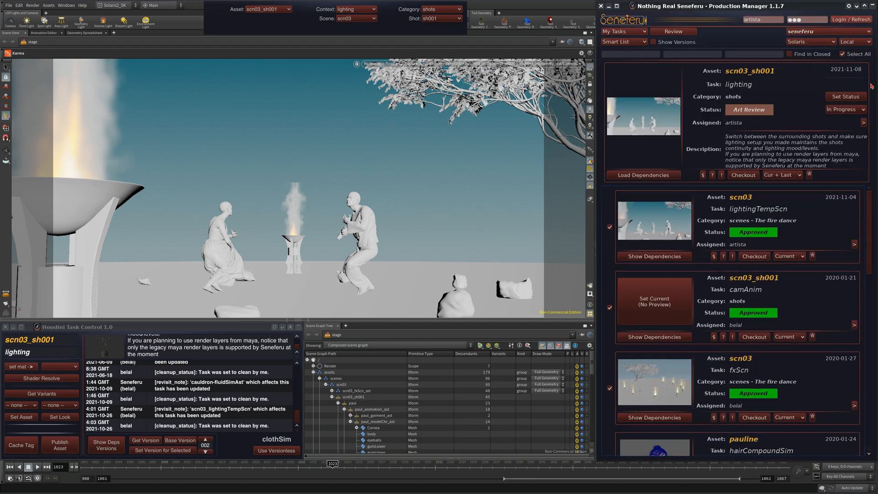
pyautogui.click(872, 6)
pyautogui.click(798, 403)
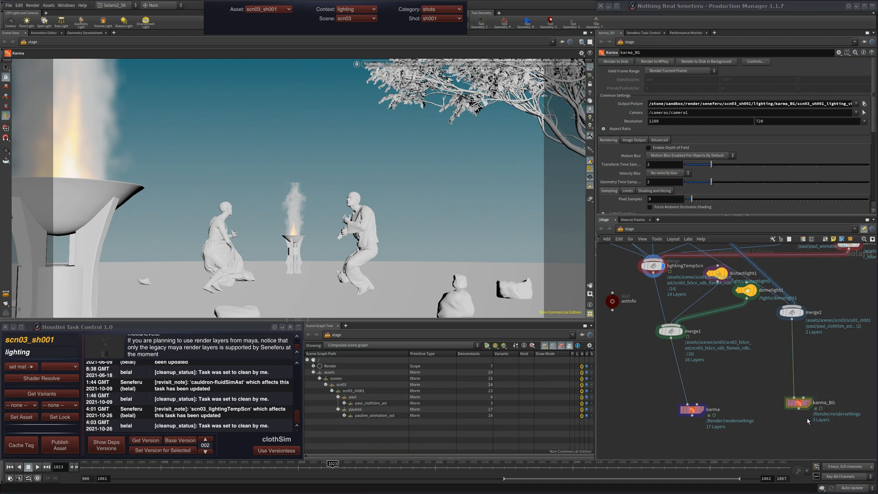
# Start a new scene, discarding the unsaved lighting changes, and refresh the Production Manager's task list.
pyautogui.click(872, 7)
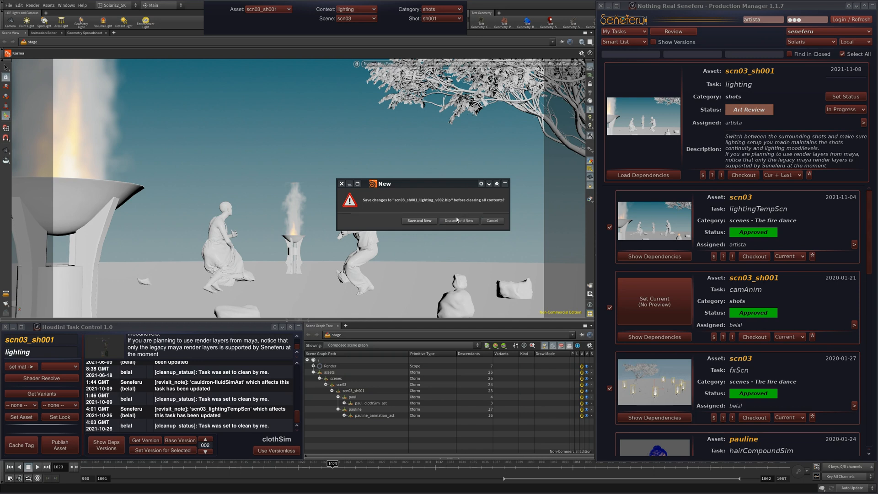
pyautogui.click(459, 220)
pyautogui.click(851, 20)
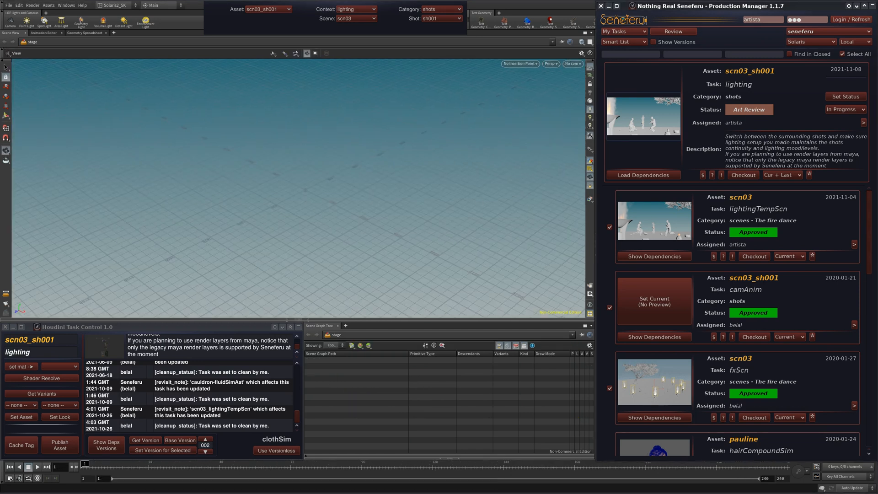
# Check out the published scn03_sh001 lighting task with Cur + Last, discarding the untitled scene.
pyautogui.click(749, 173)
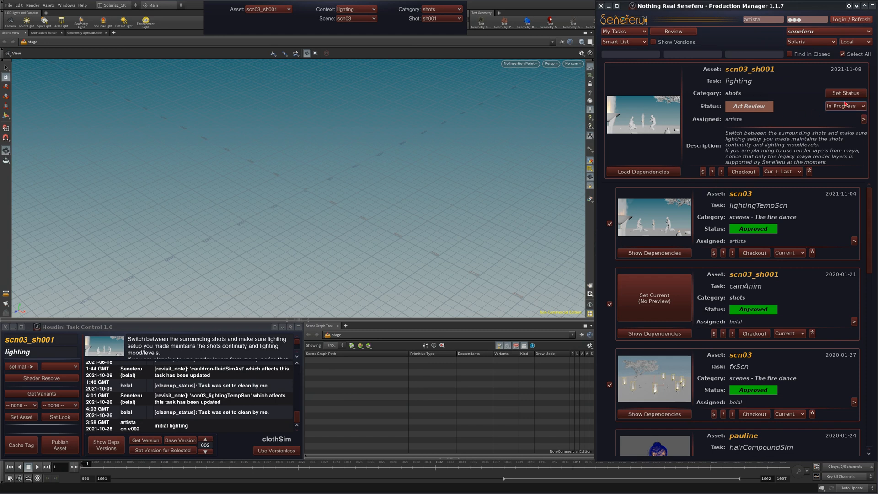
pyautogui.click(757, 171)
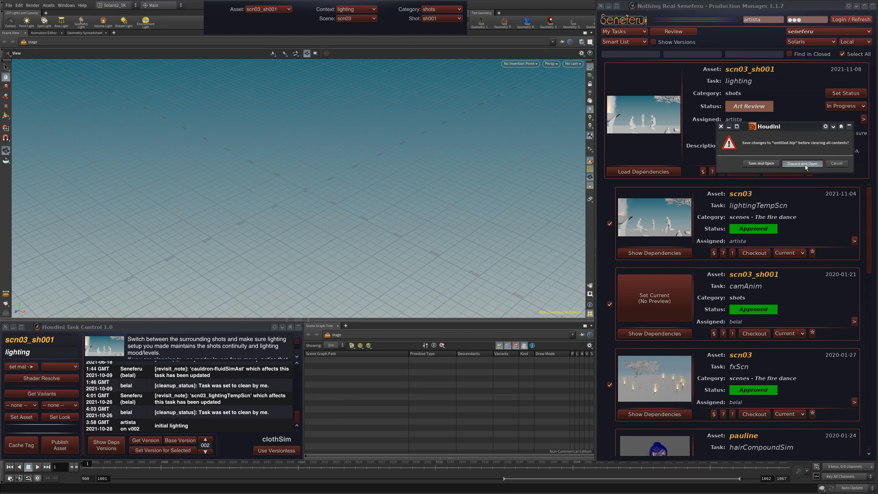
pyautogui.click(804, 165)
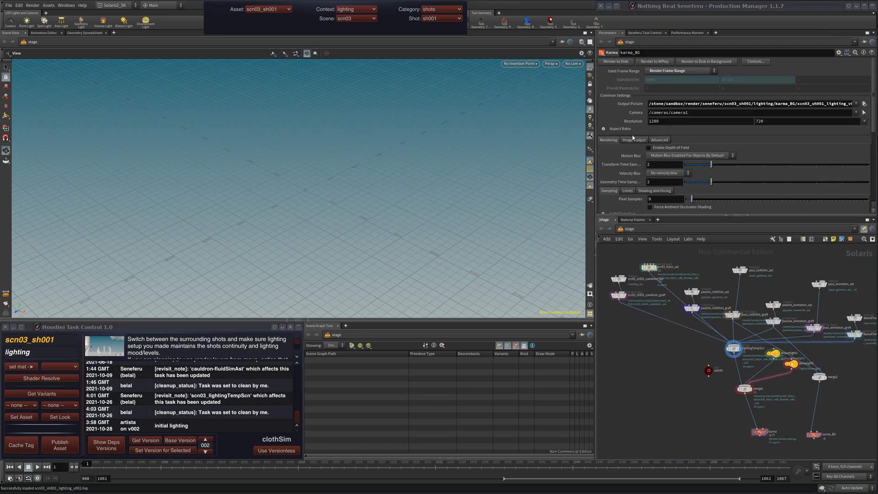
# Bypass the karma render node below merge1 in the reopened lighting network.
pyautogui.moveTo(751, 456); pyautogui.dragTo(722, 395, button='middle')
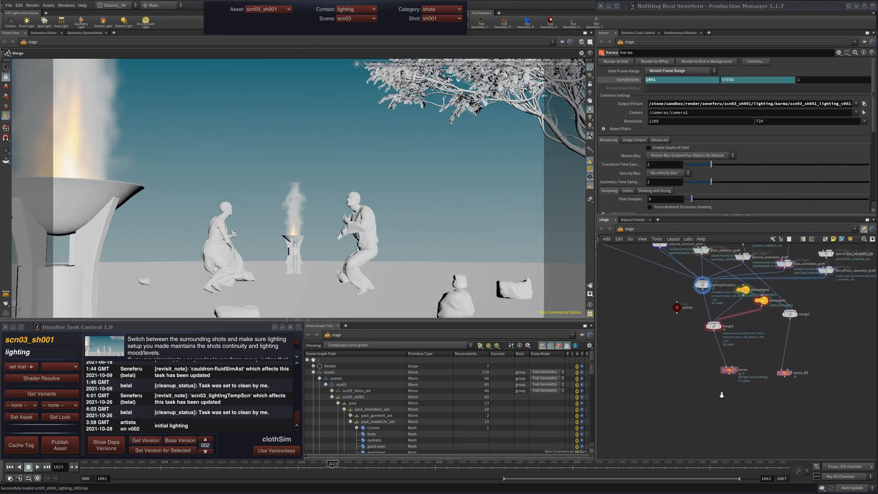
pyautogui.scroll(3, 798, 322)
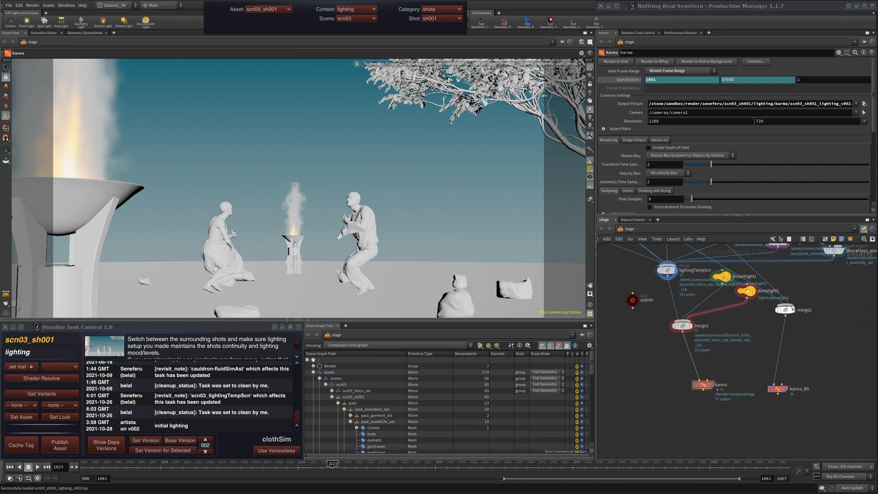
pyautogui.scroll(5, 836, 410)
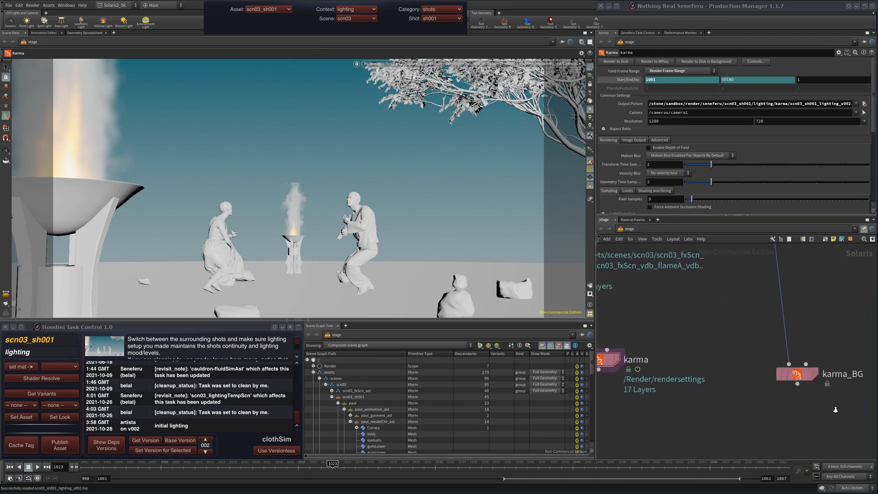
pyautogui.moveTo(713, 423); pyautogui.dragTo(831, 418, button='middle')
pyautogui.click(698, 352)
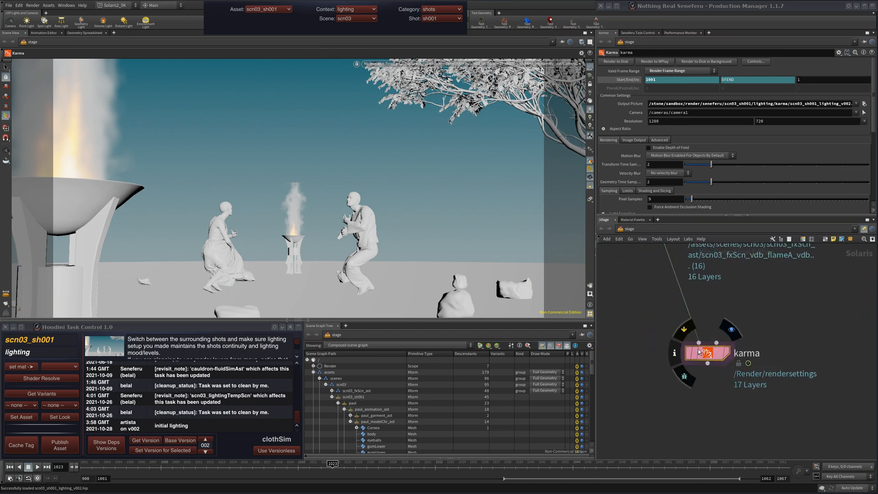
pyautogui.moveTo(770, 293); pyautogui.dragTo(783, 361, button='middle')
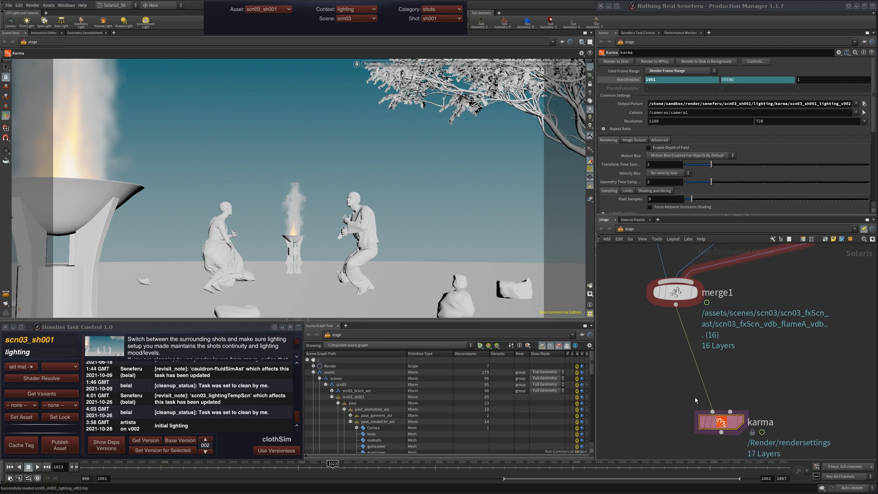
pyautogui.click(703, 422)
# Select the bypassed karma node and examine the asset and light branches feeding it through merge1.
pyautogui.moveTo(815, 358); pyautogui.dragTo(732, 351, button='middle')
pyautogui.moveTo(732, 351); pyautogui.dragTo(740, 389, button='right')
pyautogui.moveTo(740, 388); pyautogui.dragTo(703, 413, button='middle')
pyautogui.moveTo(636, 433); pyautogui.dragTo(680, 414, button='middle')
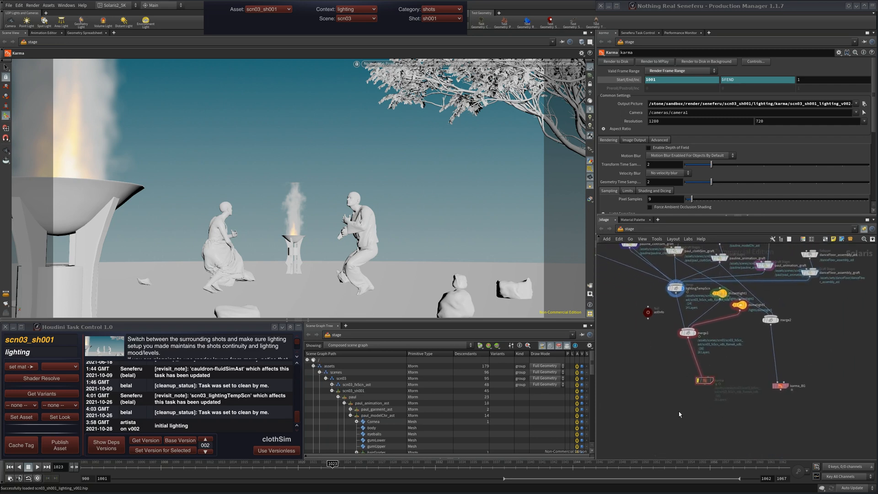
pyautogui.moveTo(671, 369); pyautogui.dragTo(692, 424, button='middle')
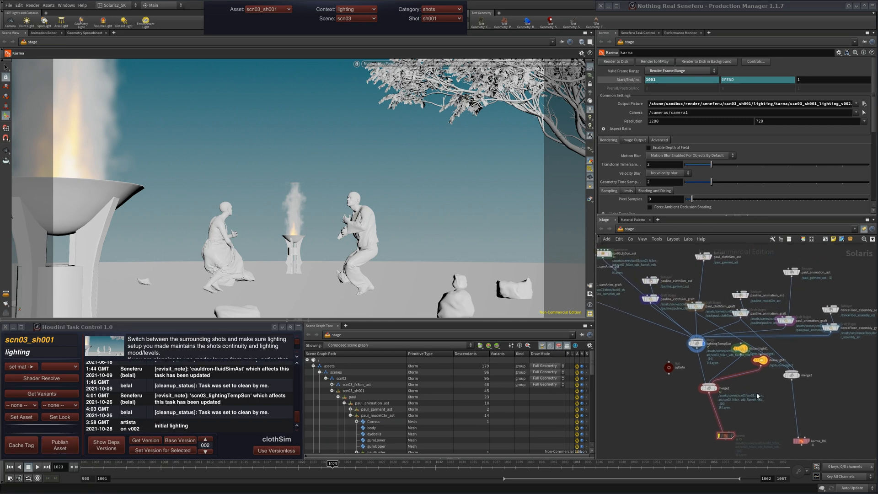
pyautogui.moveTo(757, 396); pyautogui.dragTo(743, 457, button='right')
pyautogui.moveTo(742, 457); pyautogui.dragTo(732, 409, button='middle')
pyautogui.moveTo(732, 411); pyautogui.dragTo(795, 381)
pyautogui.moveTo(685, 395); pyautogui.dragTo(739, 350)
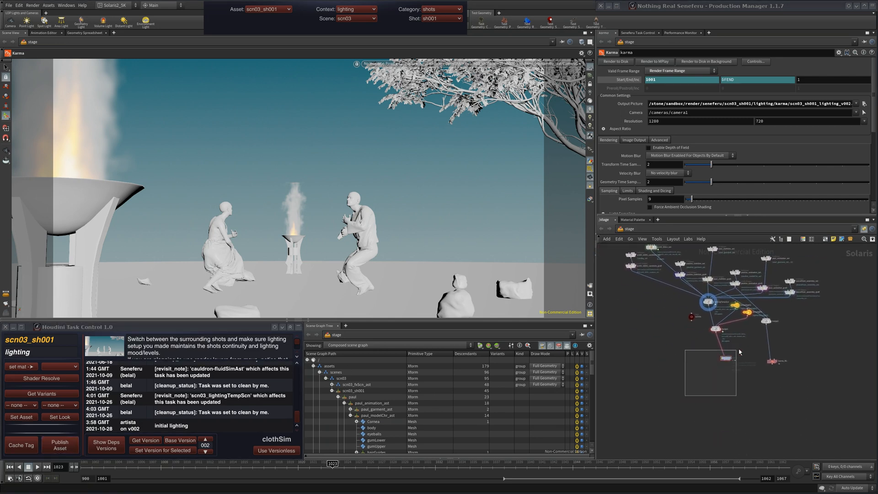
pyautogui.moveTo(736, 406); pyautogui.dragTo(750, 348, button='right')
pyautogui.moveTo(751, 346); pyautogui.dragTo(736, 455, button='middle')
# Select the karma_BG node and compare its merge2 branch with the bypassed karma branch.
pyautogui.moveTo(659, 366); pyautogui.dragTo(767, 291)
pyautogui.moveTo(852, 309); pyautogui.dragTo(713, 371, button='middle')
pyautogui.moveTo(770, 394)
pyautogui.mouseDown(button='middle')
pyautogui.moveTo(754, 359)
pyautogui.moveTo(694, 352)
pyautogui.mouseUp(button='middle')
pyautogui.moveTo(718, 416); pyautogui.dragTo(828, 333)
pyautogui.moveTo(697, 380); pyautogui.dragTo(737, 379, button='middle')
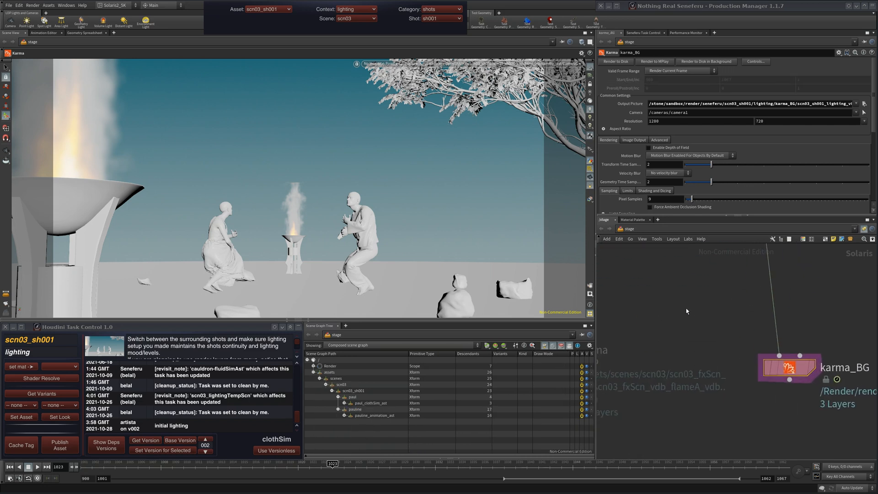
pyautogui.moveTo(734, 419); pyautogui.dragTo(800, 407, button='middle')
pyautogui.moveTo(796, 406); pyautogui.dragTo(775, 392, button='right')
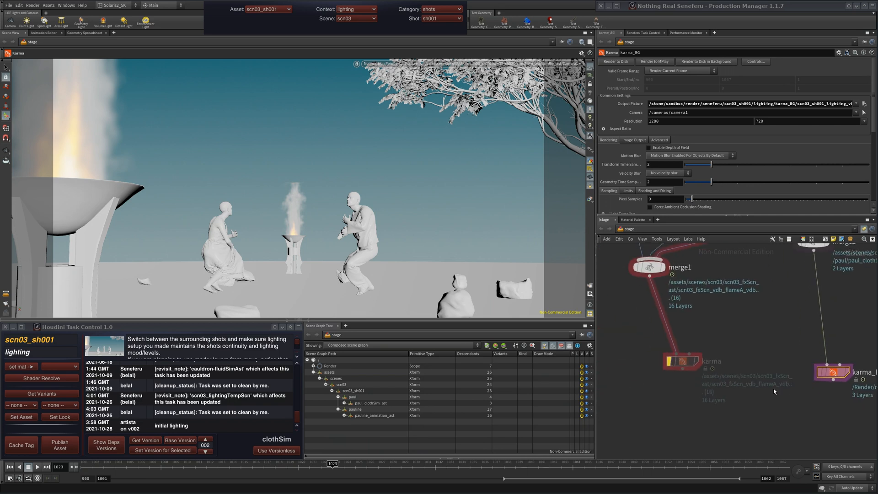
pyautogui.moveTo(772, 333); pyautogui.dragTo(764, 391, button='middle')
pyautogui.moveTo(764, 392); pyautogui.dragTo(742, 352, button='right')
pyautogui.moveTo(742, 352); pyautogui.dragTo(718, 335, button='middle')
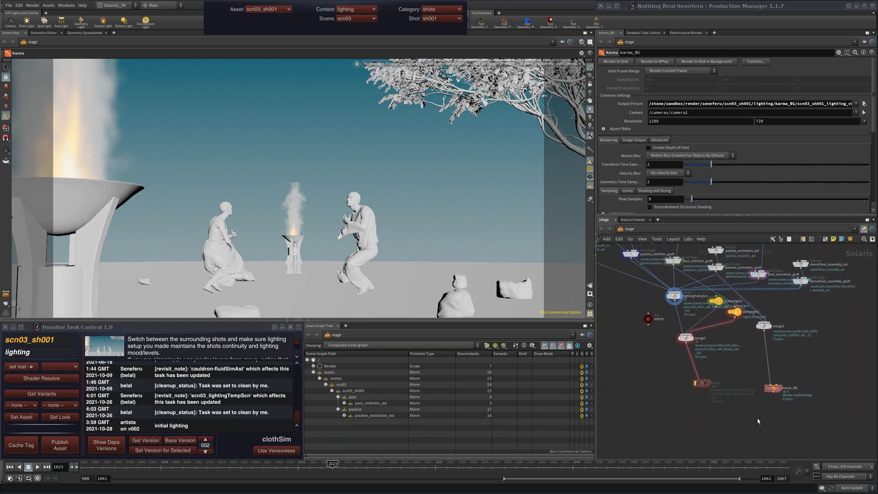
# Move the karma_BG render node slightly away from karma and keep it selected.
pyautogui.moveTo(745, 420); pyautogui.dragTo(792, 375)
pyautogui.moveTo(774, 406); pyautogui.dragTo(816, 396, button='right')
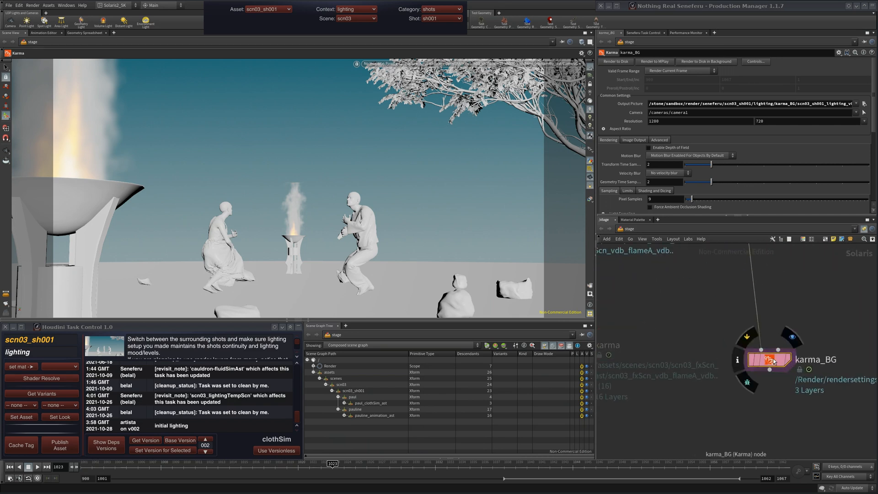
pyautogui.moveTo(762, 364); pyautogui.dragTo(782, 362)
pyautogui.moveTo(735, 407); pyautogui.dragTo(854, 322)
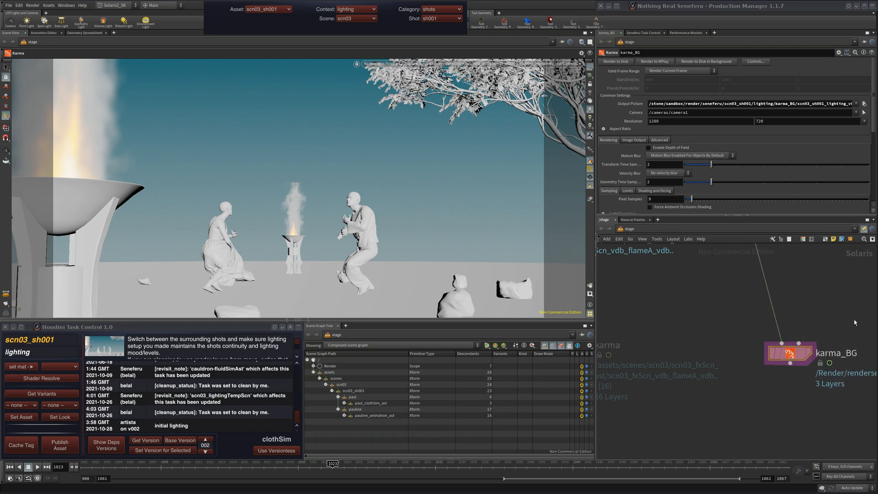
pyautogui.scroll(-10, 744, 406)
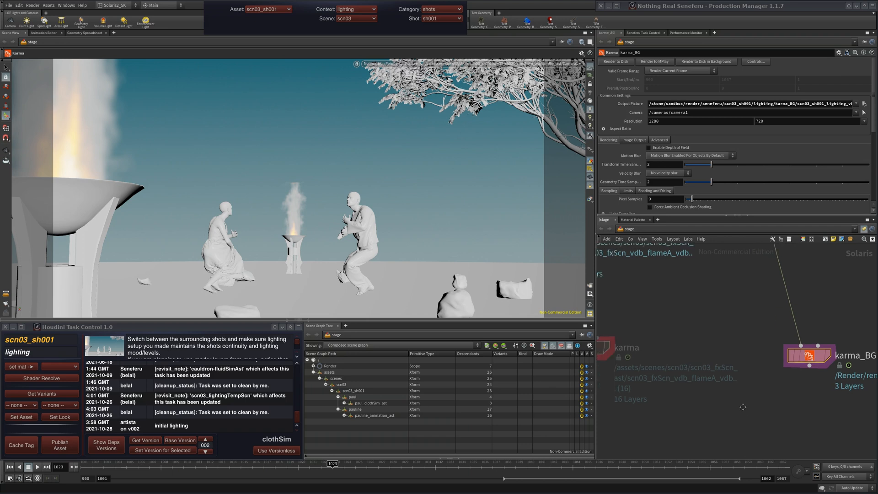
pyautogui.moveTo(736, 376); pyautogui.dragTo(738, 383, button='middle')
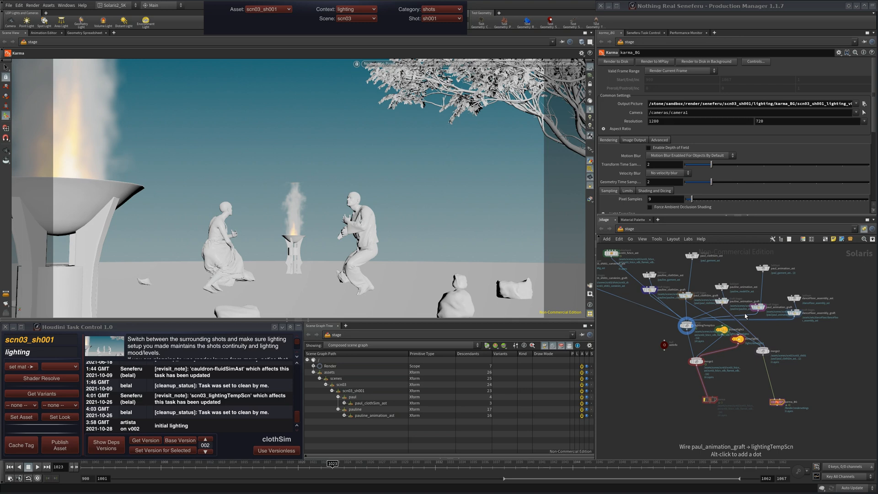
# Review the bypassed karma node's render settings, followed by those of the active karma_BG node.
pyautogui.moveTo(680, 437); pyautogui.dragTo(743, 390)
pyautogui.moveTo(689, 420); pyautogui.dragTo(708, 418, button='right')
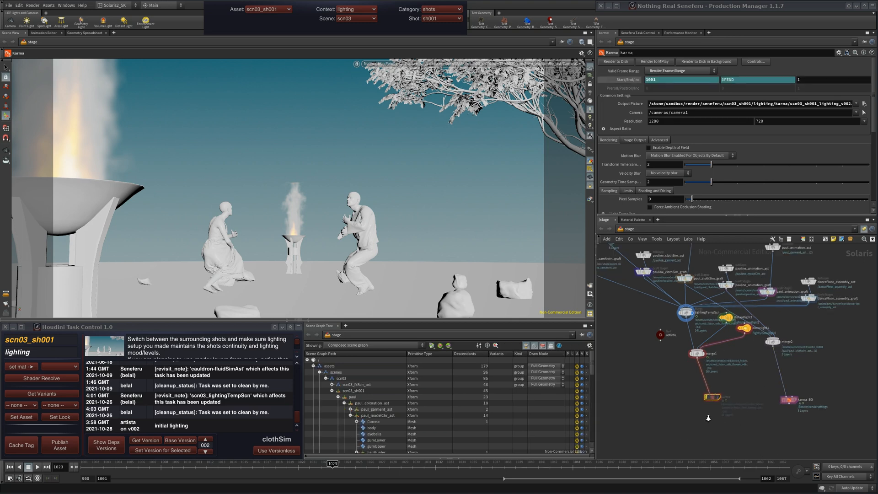
pyautogui.scroll(5, 709, 418)
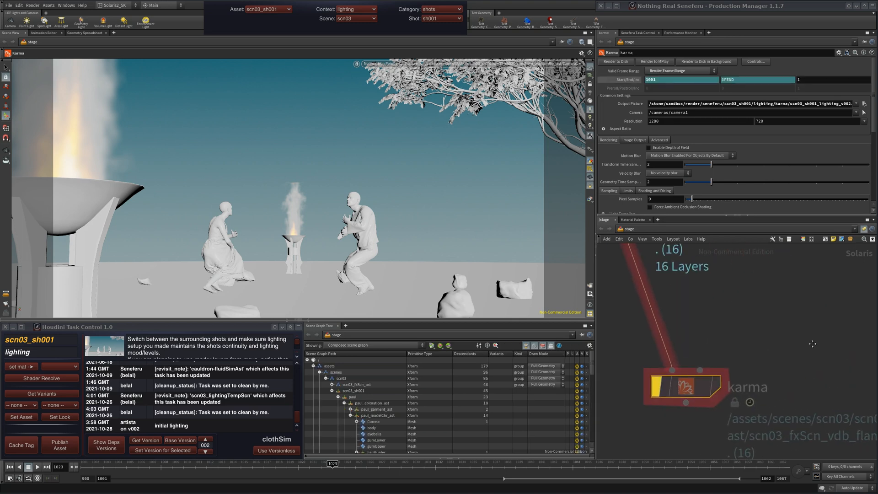
pyautogui.scroll(-8, 812, 343)
pyautogui.moveTo(671, 441); pyautogui.dragTo(737, 389)
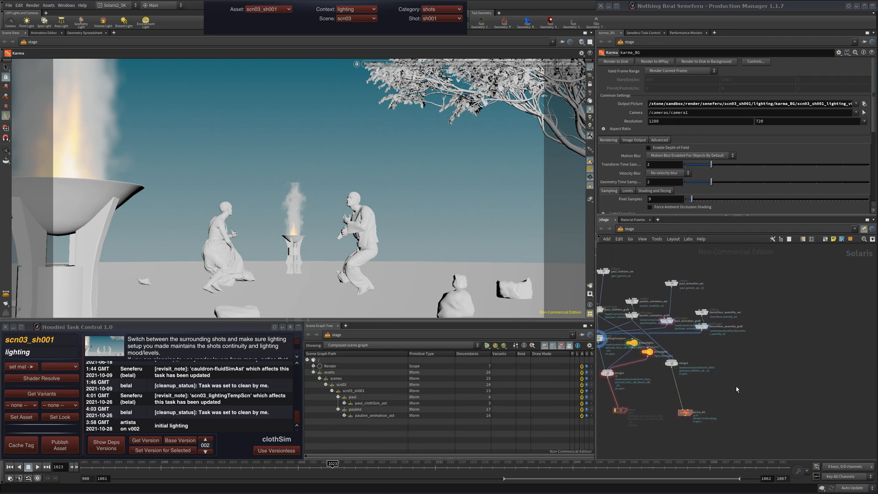
# Examine the karma and karma_BG render nodes side by side, together with the merge1 and merge2 connections feeding them.
pyautogui.scroll(8, 737, 389)
pyautogui.scroll(-4, 767, 363)
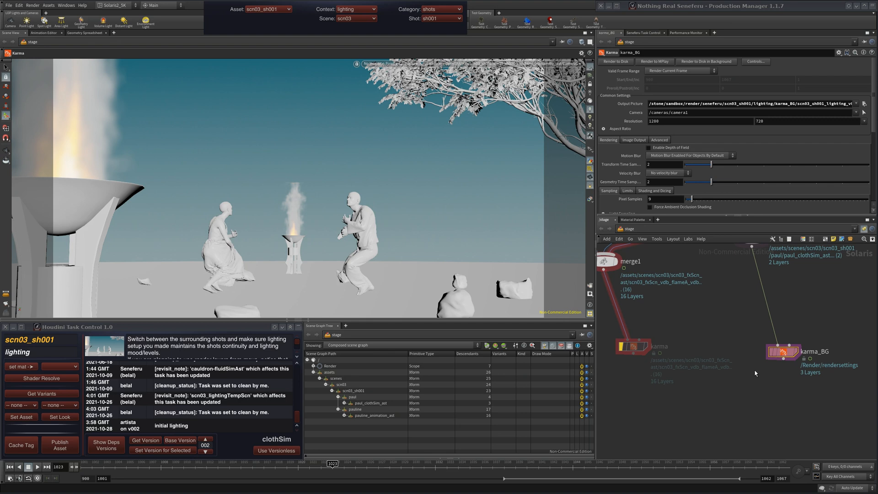
pyautogui.moveTo(724, 299); pyautogui.dragTo(773, 314, button='middle')
pyautogui.moveTo(772, 329); pyautogui.dragTo(754, 319, button='right')
pyautogui.moveTo(754, 320); pyautogui.dragTo(781, 321, button='middle')
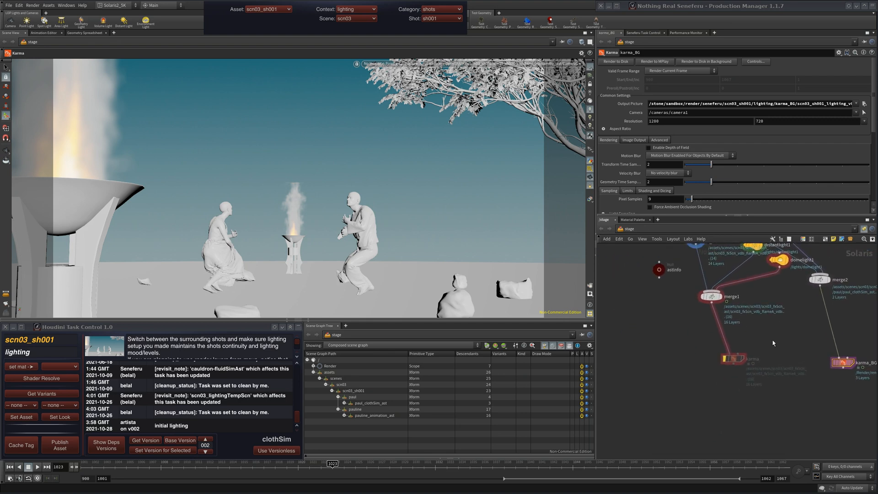
pyautogui.moveTo(737, 411); pyautogui.dragTo(760, 405, button='middle')
pyautogui.moveTo(801, 321); pyautogui.dragTo(700, 341, button='middle')
pyautogui.moveTo(700, 341); pyautogui.dragTo(723, 371, button='right')
pyautogui.moveTo(723, 371); pyautogui.dragTo(769, 343, button='middle')
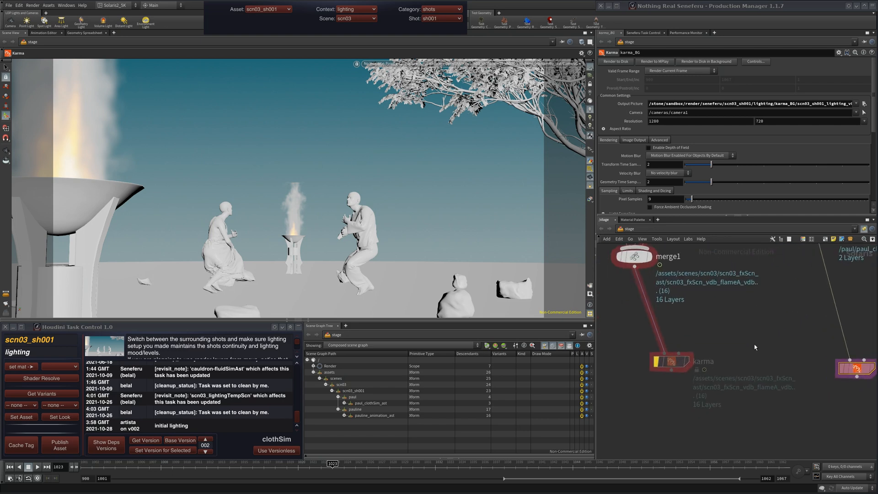
pyautogui.moveTo(749, 320); pyautogui.dragTo(753, 345, button='middle')
pyautogui.moveTo(753, 346); pyautogui.dragTo(724, 344, button='right')
pyautogui.moveTo(747, 340); pyautogui.dragTo(702, 414, button='middle')
# Check the scn03_sh001 lighting task and its dependency list in the Production Manager.
pyautogui.click(872, 6)
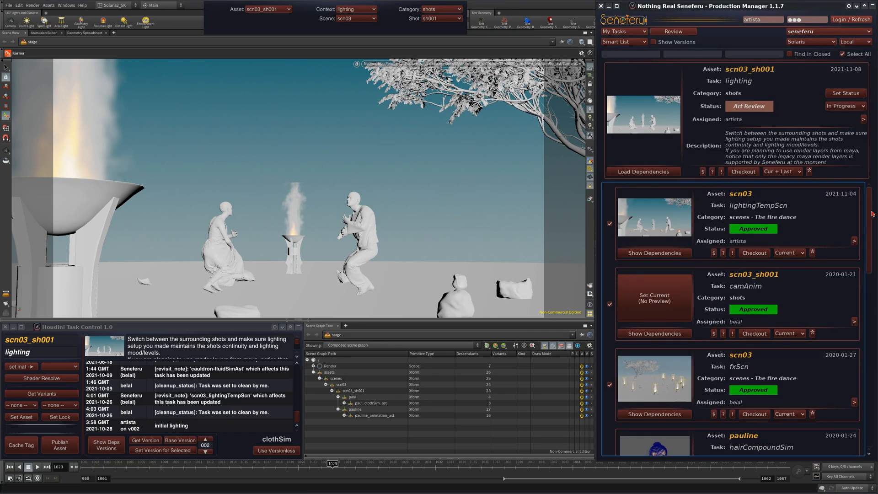
pyautogui.moveTo(872, 213); pyautogui.dragTo(873, 176)
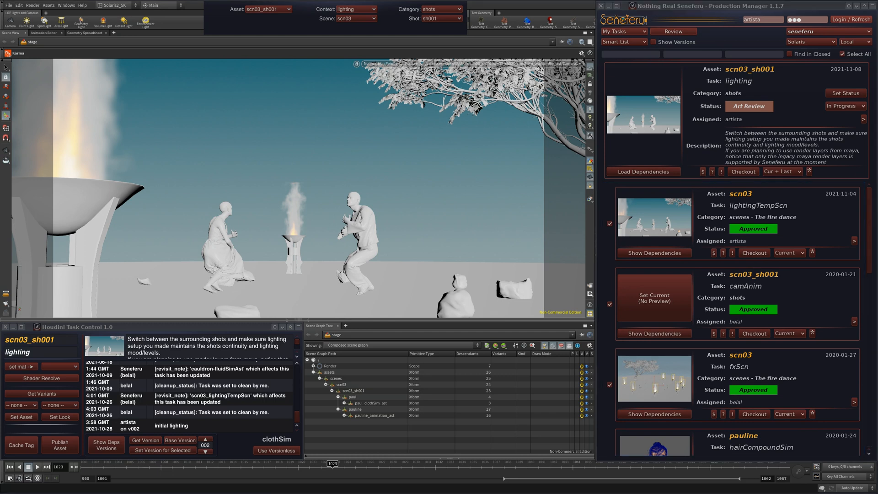
pyautogui.click(872, 7)
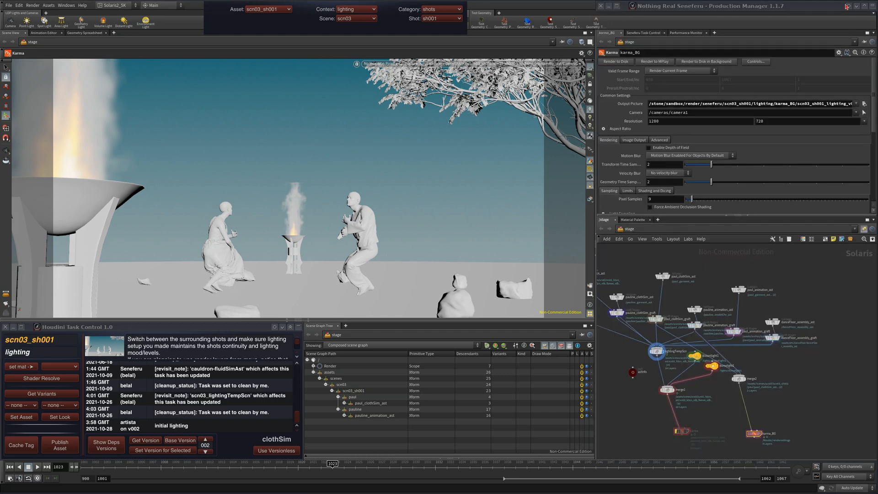
# Switch the stage to shot sh006 and view it through that shot's camera at frame 1008.
pyautogui.click(872, 6)
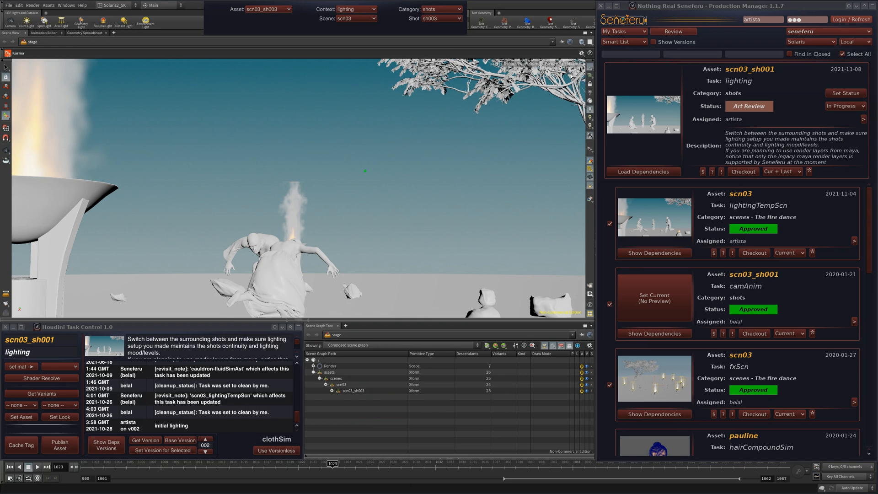
pyautogui.click(440, 18)
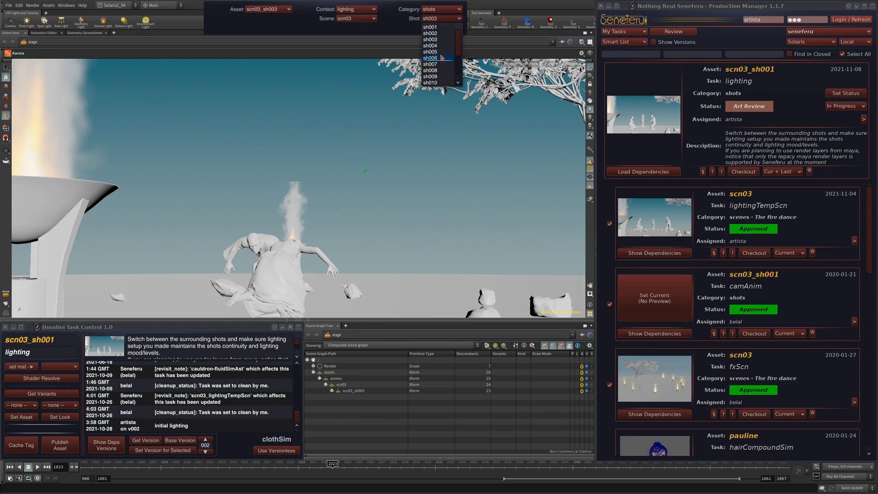
pyautogui.click(440, 58)
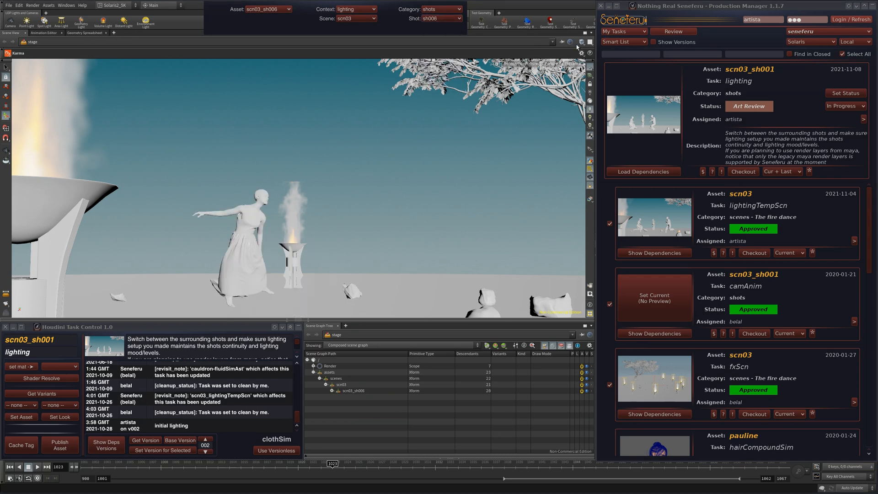
pyautogui.click(580, 64)
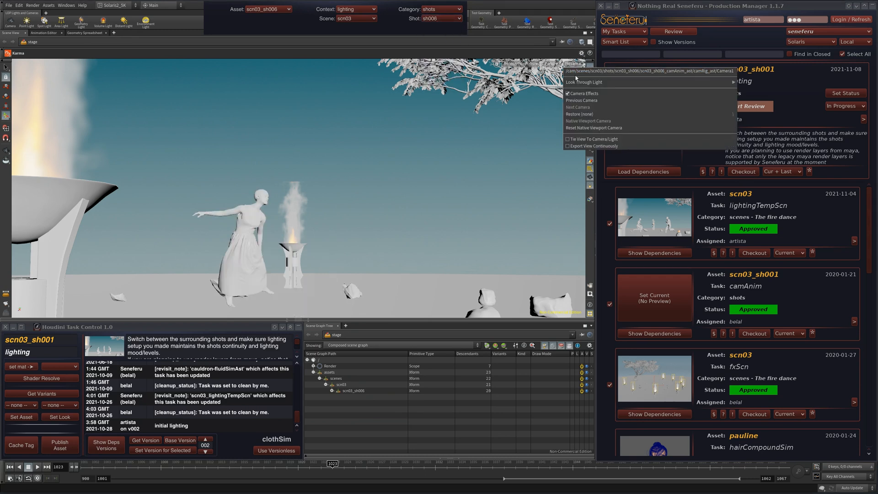
pyautogui.click(579, 70)
pyautogui.moveTo(300, 467); pyautogui.dragTo(167, 467)
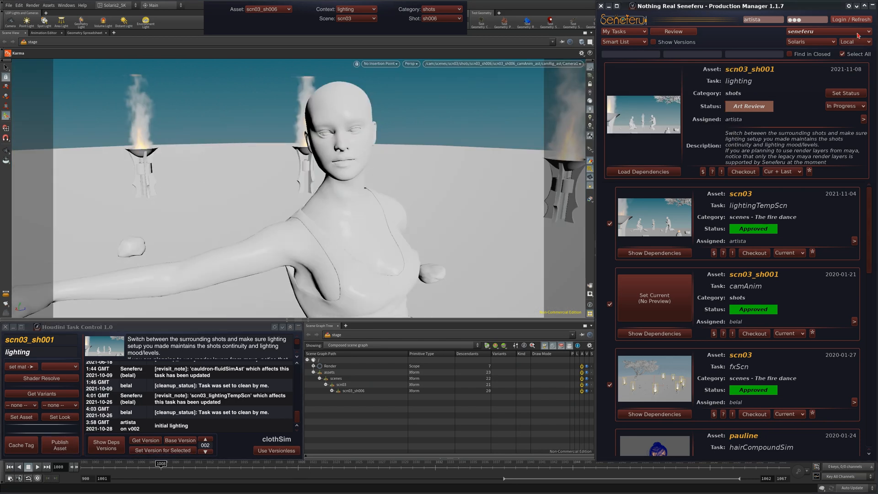
# Locate the pauline_animation_ast sublayer in the network, move it slightly away from its graft node and keep it selected.
pyautogui.click(872, 6)
pyautogui.scroll(5, 709, 350)
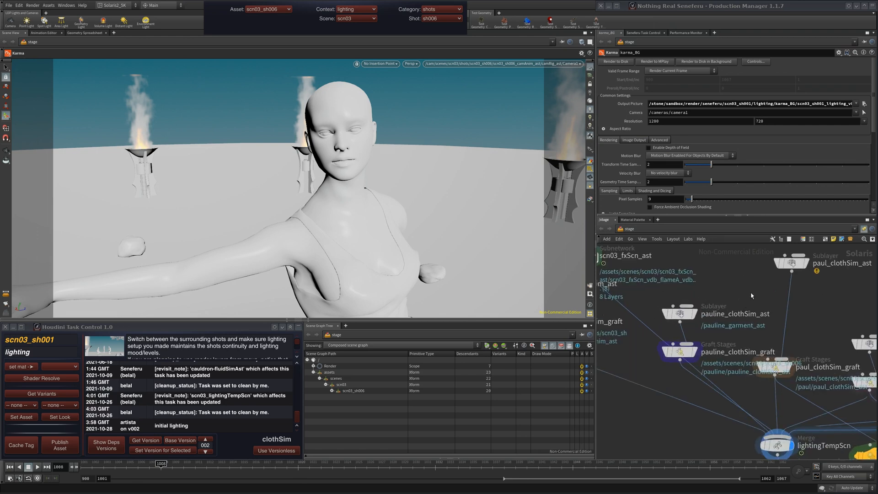
pyautogui.moveTo(709, 350); pyautogui.dragTo(738, 294, button='middle')
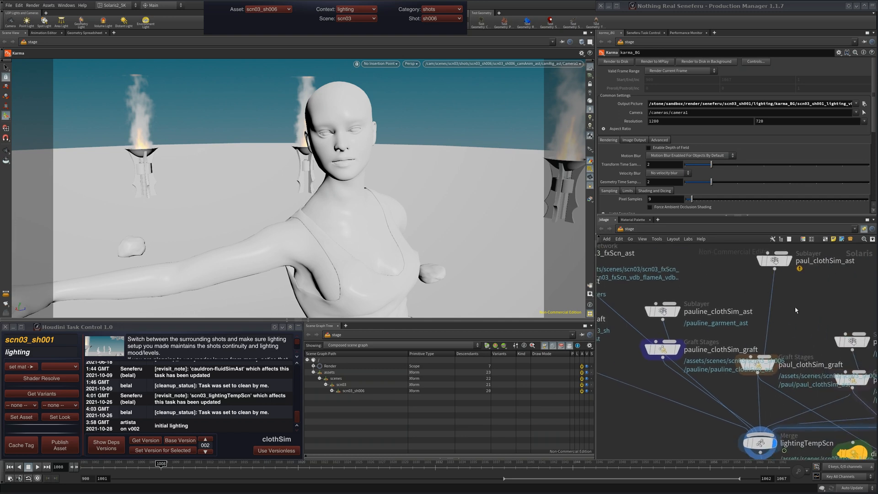
pyautogui.moveTo(831, 314); pyautogui.dragTo(837, 290, button='middle')
pyautogui.moveTo(846, 338)
pyautogui.mouseDown(button='middle')
pyautogui.moveTo(844, 347)
pyautogui.moveTo(786, 361)
pyautogui.mouseUp(button='middle')
pyautogui.moveTo(849, 285)
pyautogui.mouseDown(button='middle')
pyautogui.moveTo(806, 269)
pyautogui.moveTo(814, 302)
pyautogui.mouseUp(button='middle')
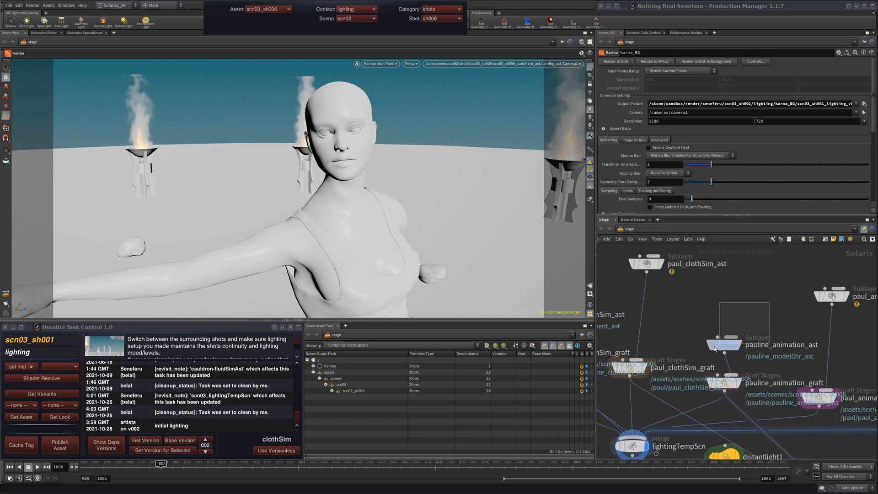
pyautogui.moveTo(725, 344); pyautogui.dragTo(724, 321)
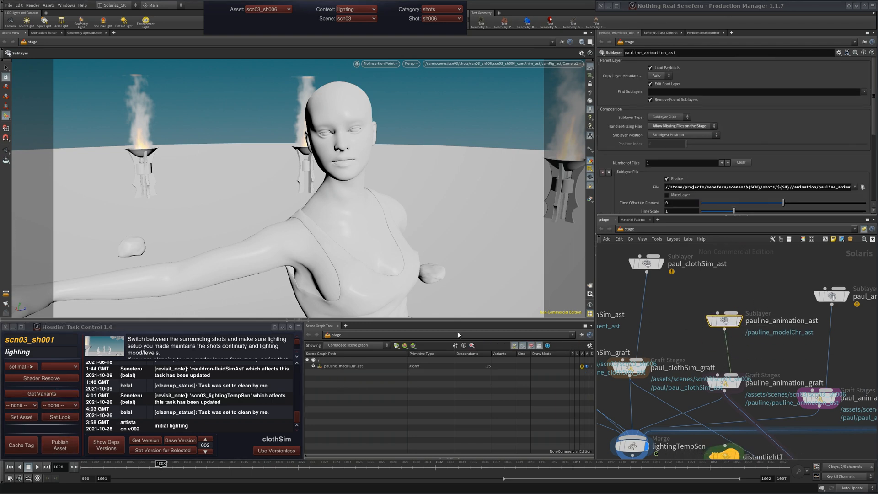
# Get the variants of pauline_animation_ast and review the available look variants, leaving the choice at none.
pyautogui.click(35, 406)
pyautogui.click(56, 405)
pyautogui.click(62, 405)
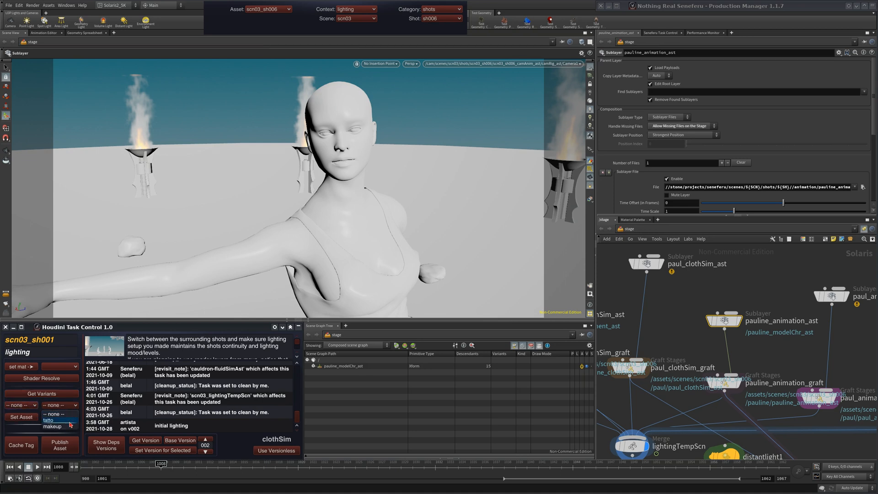
pyautogui.click(53, 414)
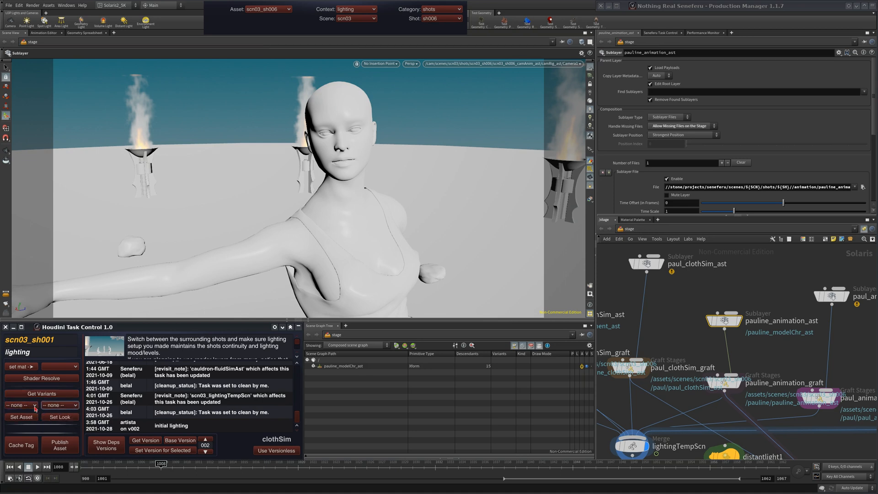
pyautogui.click(60, 405)
pyautogui.click(69, 415)
pyautogui.click(65, 405)
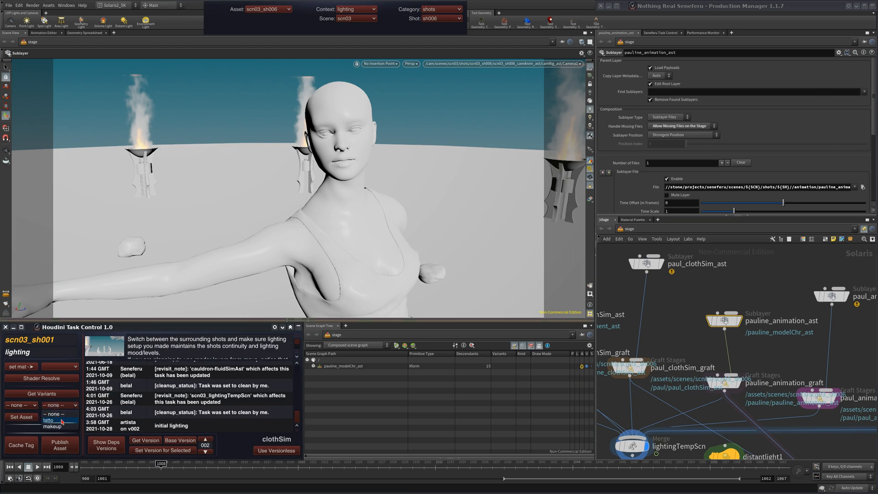
pyautogui.click(64, 414)
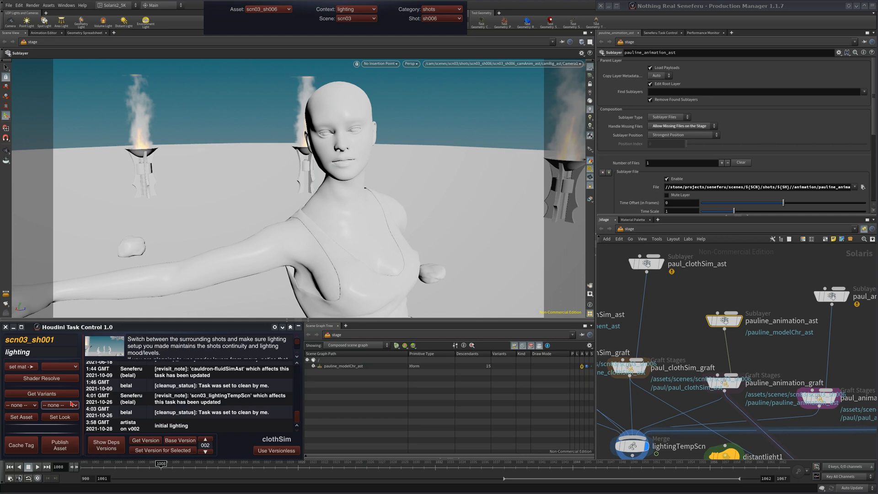
# Choose the tatto look variant for the selected pauline_animation_ast node.
pyautogui.click(73, 407)
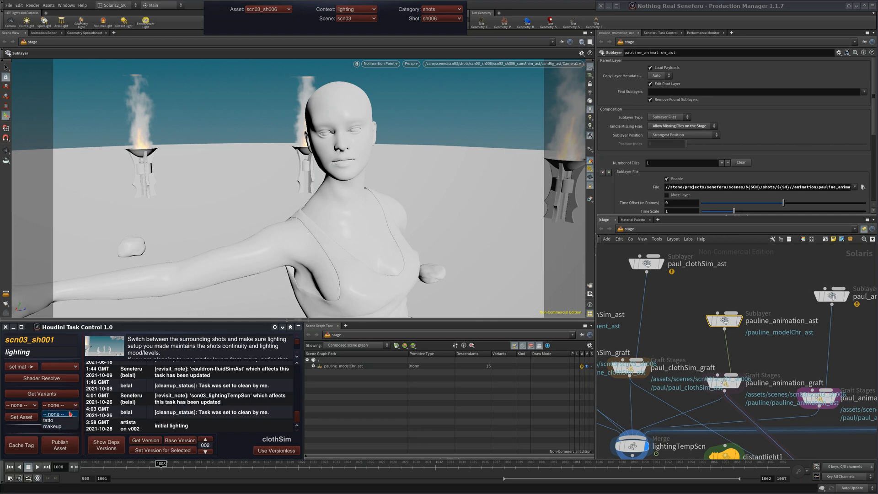
pyautogui.click(71, 407)
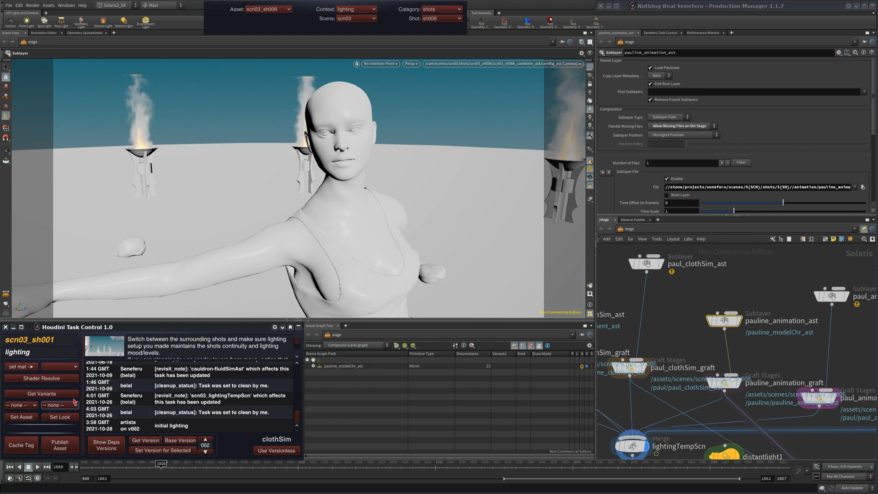
pyautogui.click(74, 401)
pyautogui.click(67, 424)
pyautogui.click(68, 417)
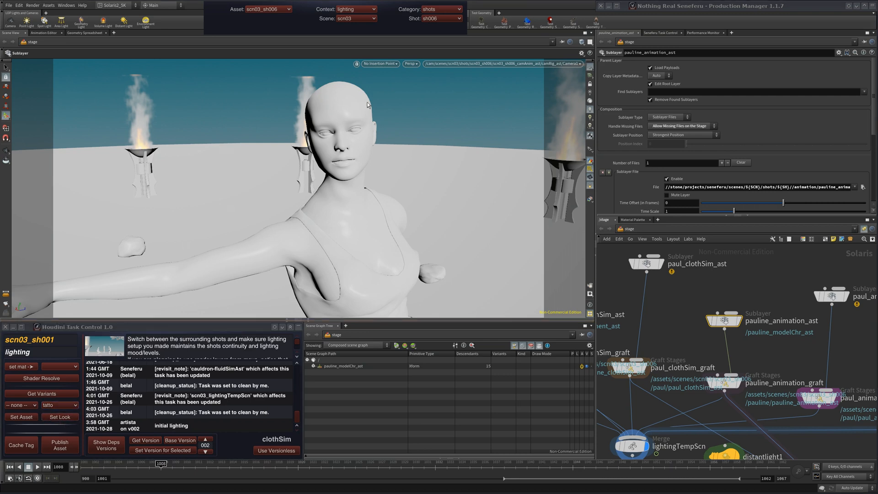
pyautogui.moveTo(727, 271); pyautogui.dragTo(784, 257, button='middle')
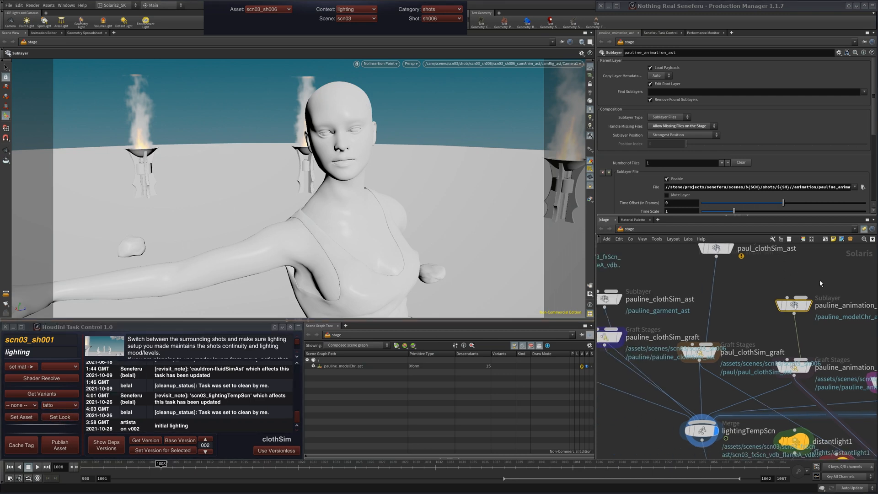
pyautogui.moveTo(746, 296); pyautogui.dragTo(747, 300, button='middle')
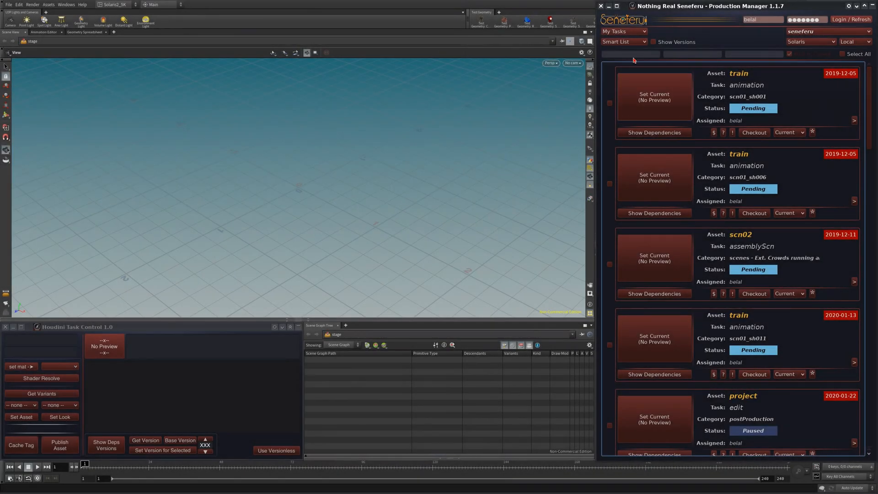
# Filter the tasks by asset bus and task model, and check out the approved bus model task.
pyautogui.click(643, 54)
pyautogui.write('bus')
pyautogui.press('Tab')
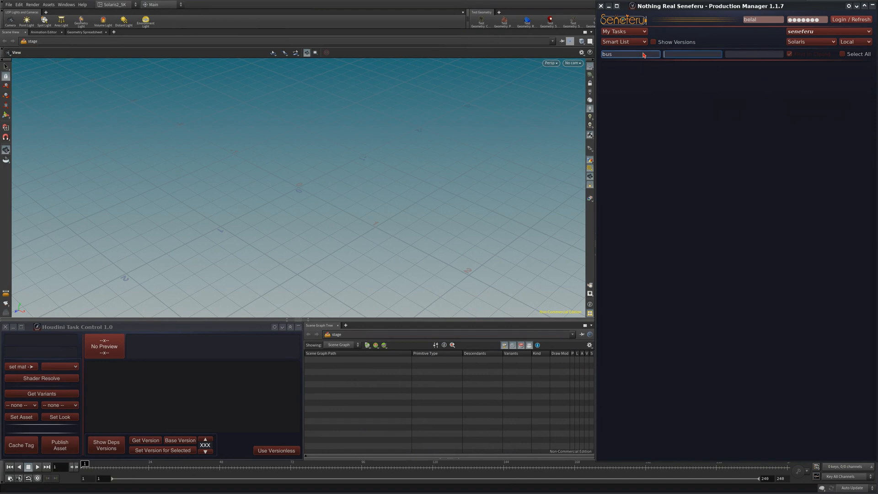
pyautogui.write('model')
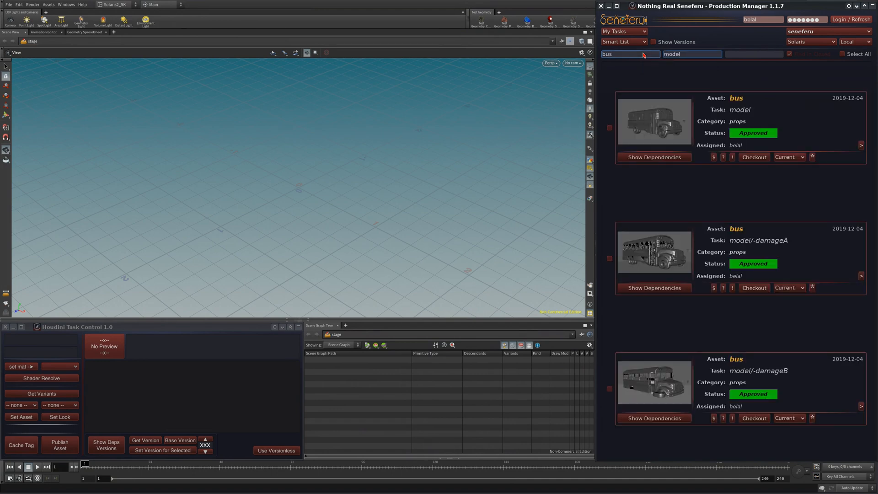
pyautogui.click(661, 157)
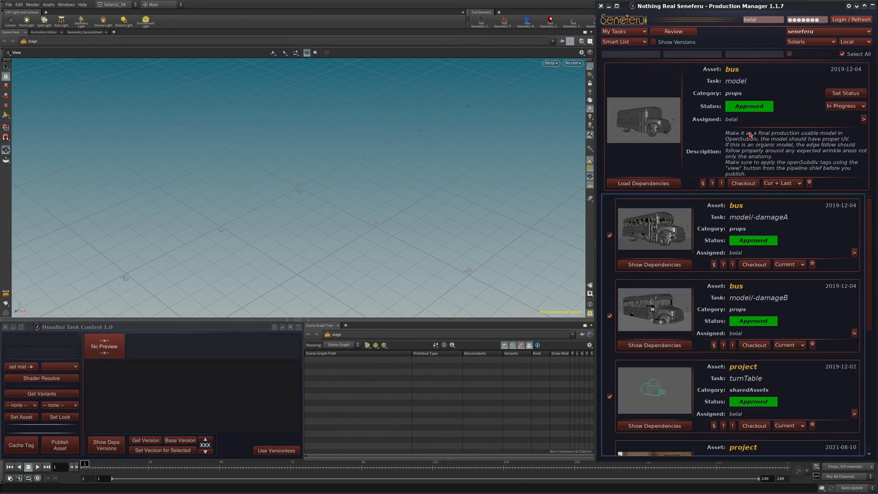
pyautogui.click(743, 183)
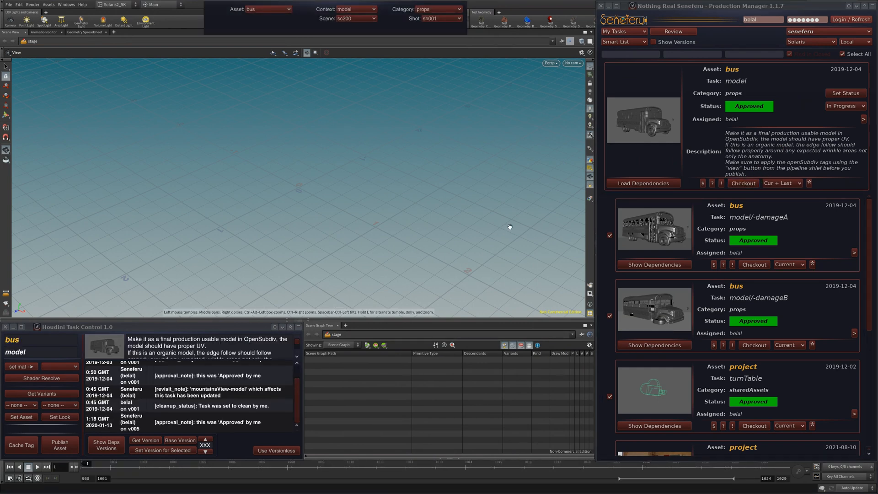
# Frame the bus model in the viewport and inspect it from the front and both sides.
pyautogui.hotkey('space', 'h')
pyautogui.moveTo(430, 240); pyautogui.dragTo(498, 244)
pyautogui.moveTo(402, 251); pyautogui.dragTo(410, 191, button='middle')
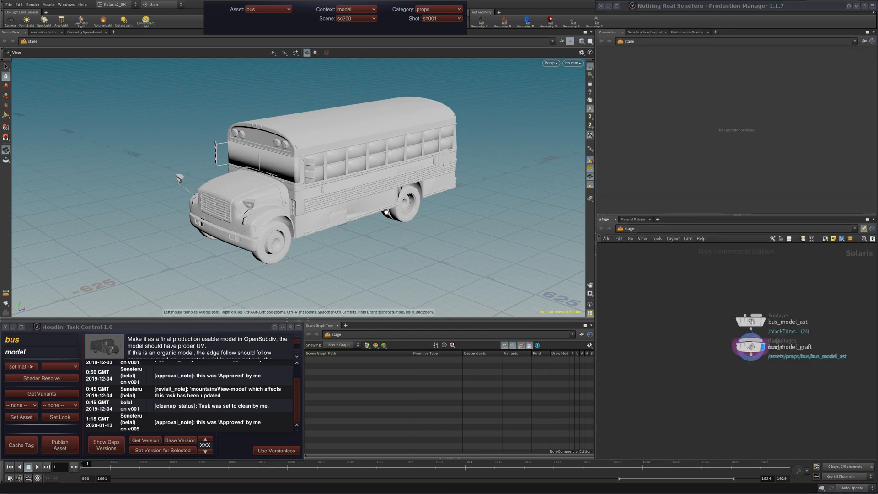
pyautogui.moveTo(386, 211); pyautogui.dragTo(352, 215)
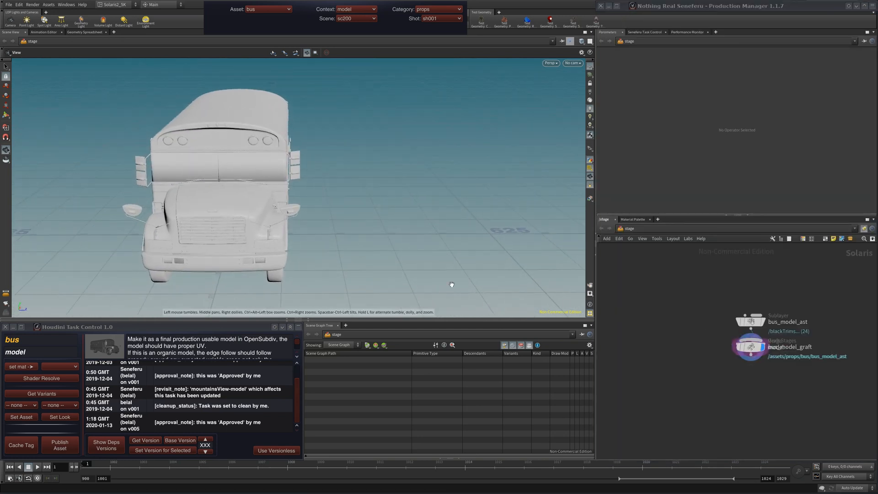
pyautogui.moveTo(452, 284); pyautogui.dragTo(521, 263)
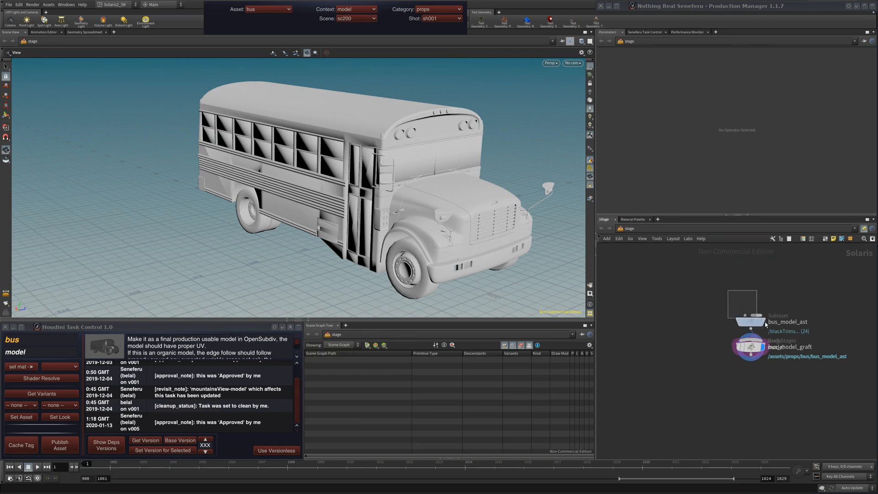
# Get the variants of the bus_model_ast sublayer and set its asset variant to damageA.
pyautogui.click(765, 323)
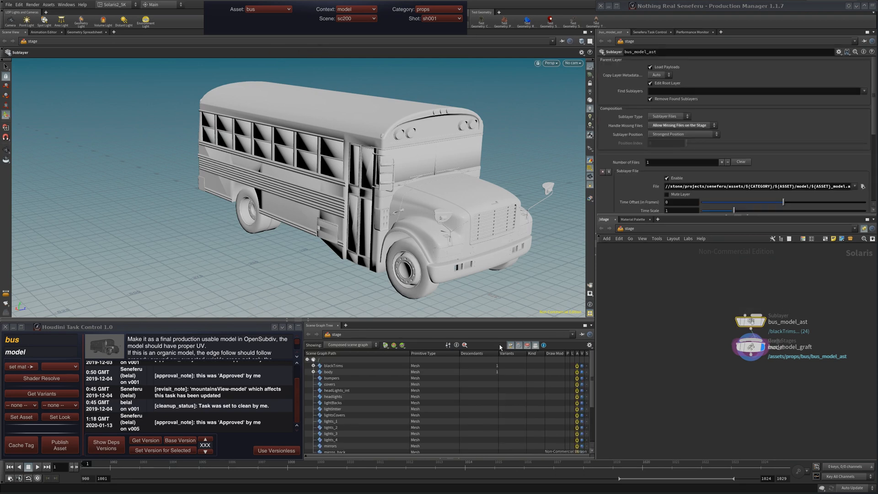
pyautogui.click(40, 395)
pyautogui.click(27, 405)
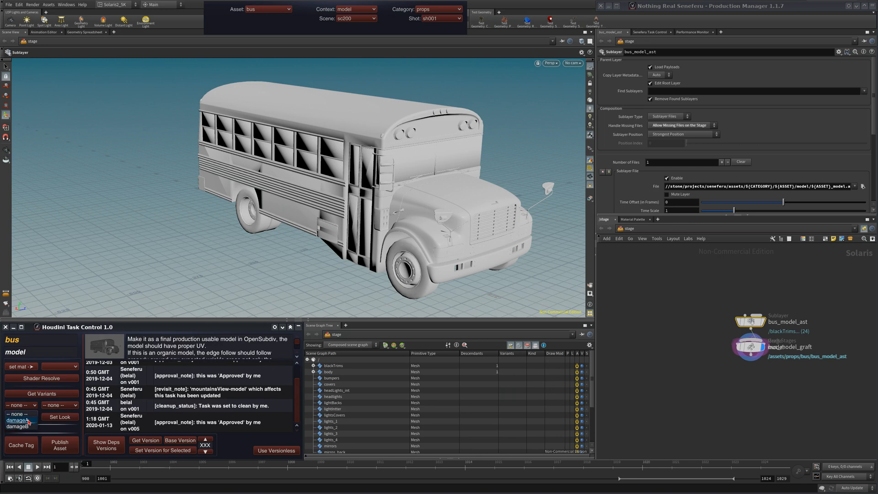
pyautogui.click(27, 420)
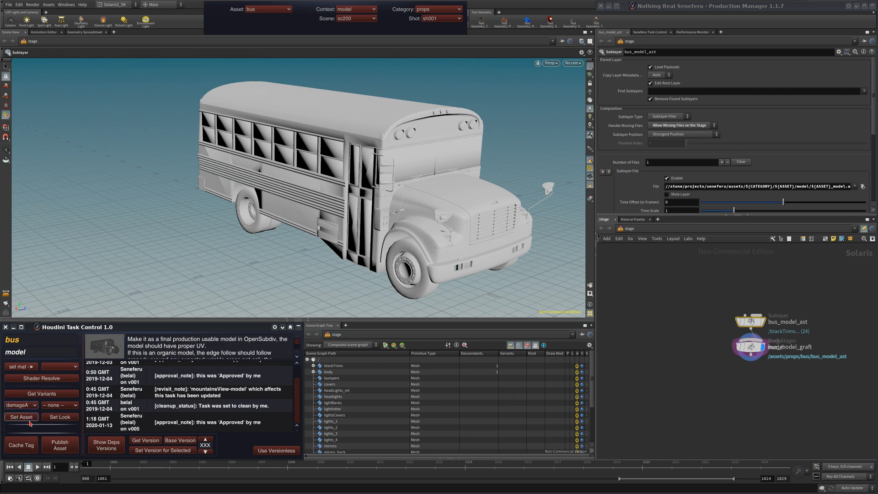
pyautogui.click(29, 420)
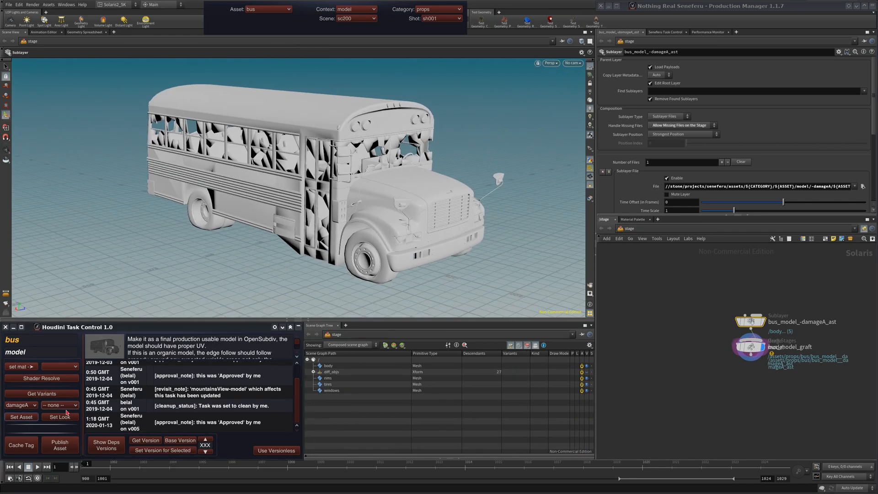
# Set the bus sublayer's asset variant to damageB and inspect the model from the opposite side.
pyautogui.click(20, 405)
pyautogui.click(31, 414)
pyautogui.click(28, 421)
pyautogui.keyDown('alt'); pyautogui.moveTo(448, 233); pyautogui.dragTo(298, 239); pyautogui.keyUp('alt')
pyautogui.keyDown('alt'); pyautogui.moveTo(398, 210); pyautogui.dragTo(141, 208, button='middle'); pyautogui.keyUp('alt')
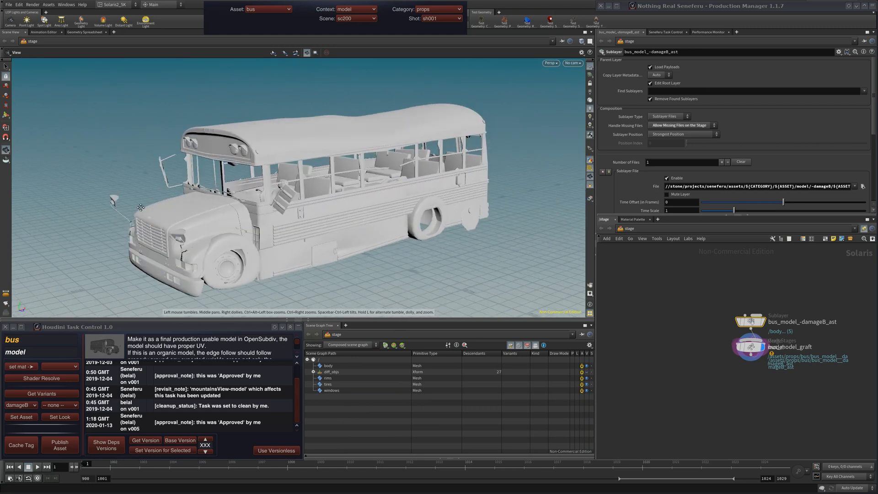
pyautogui.keyDown('alt'); pyautogui.moveTo(140, 208); pyautogui.dragTo(349, 228); pyautogui.keyUp('alt')
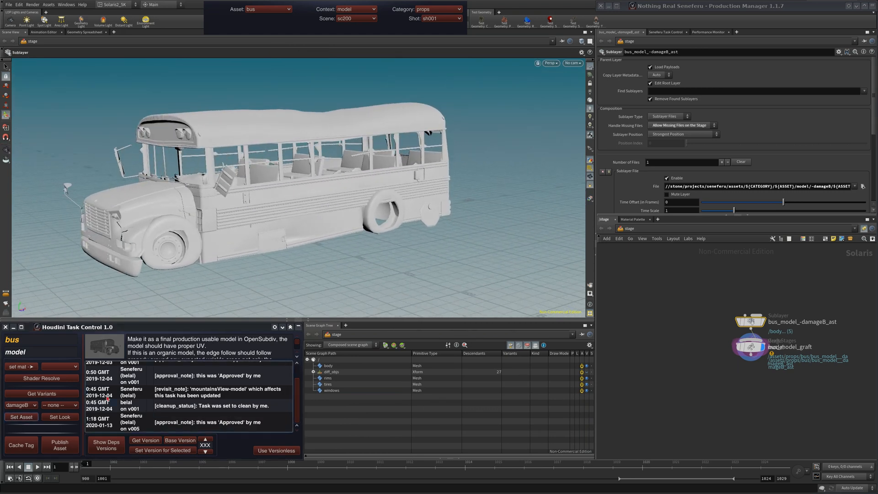
# Examine the asset and look variants offered for the bus, and view the damaged model from the front.
pyautogui.click(59, 405)
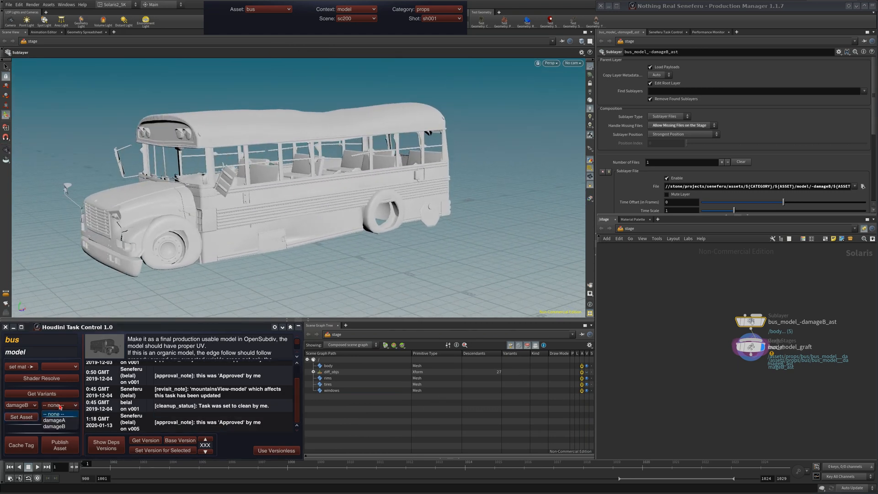
pyautogui.click(31, 406)
pyautogui.click(31, 407)
pyautogui.click(69, 405)
pyautogui.click(70, 405)
pyautogui.click(69, 413)
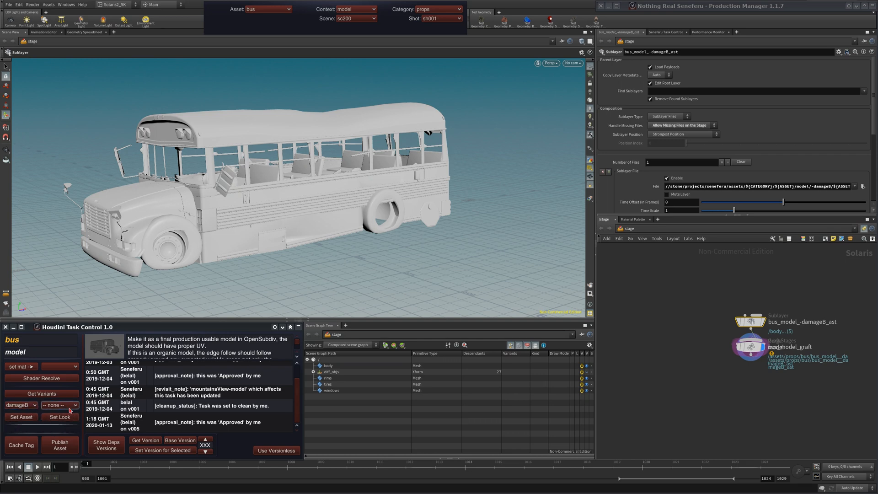
pyautogui.keyDown('alt'); pyautogui.moveTo(342, 236); pyautogui.dragTo(435, 214); pyautogui.keyUp('alt')
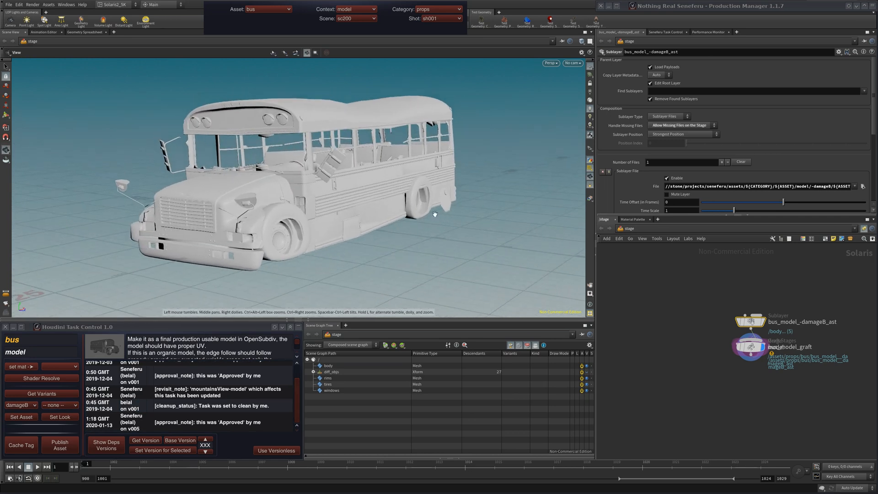
pyautogui.press('Return')
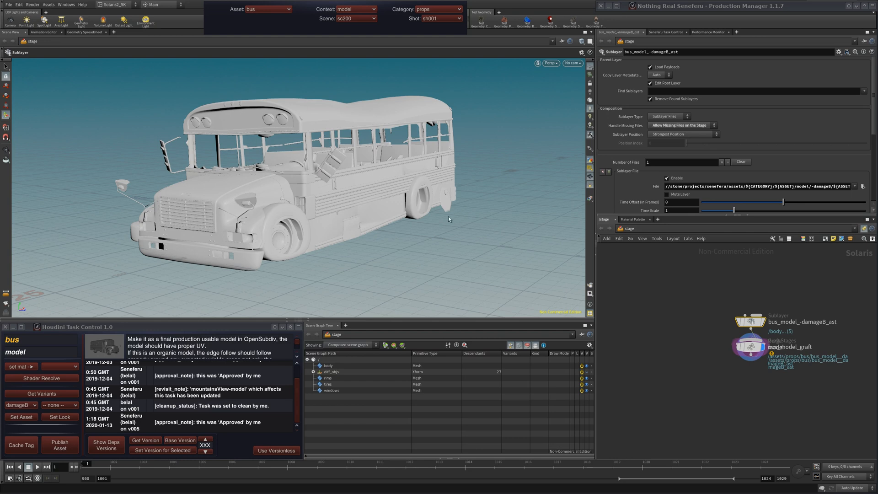
pyautogui.click(35, 405)
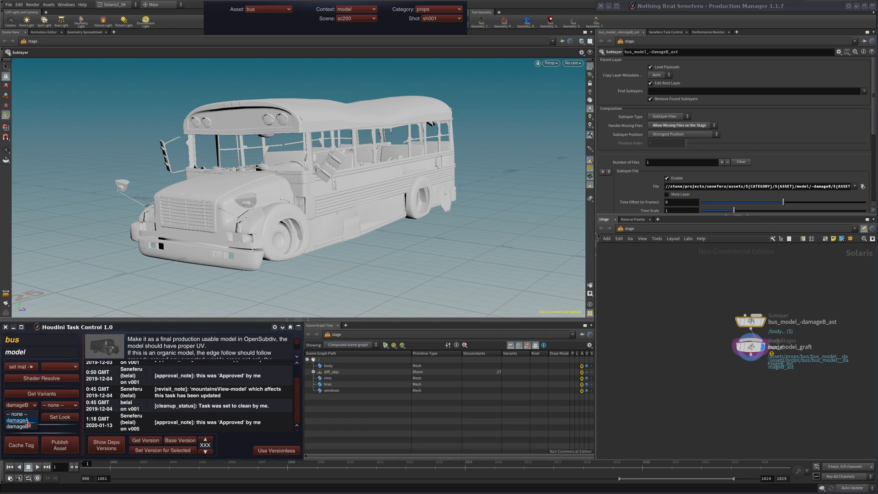
pyautogui.click(57, 407)
pyautogui.keyDown('alt'); pyautogui.moveTo(327, 214); pyautogui.dragTo(302, 220); pyautogui.keyUp('alt')
# Set the bus sublayer's asset variant to none to load the base model.
pyautogui.click(35, 405)
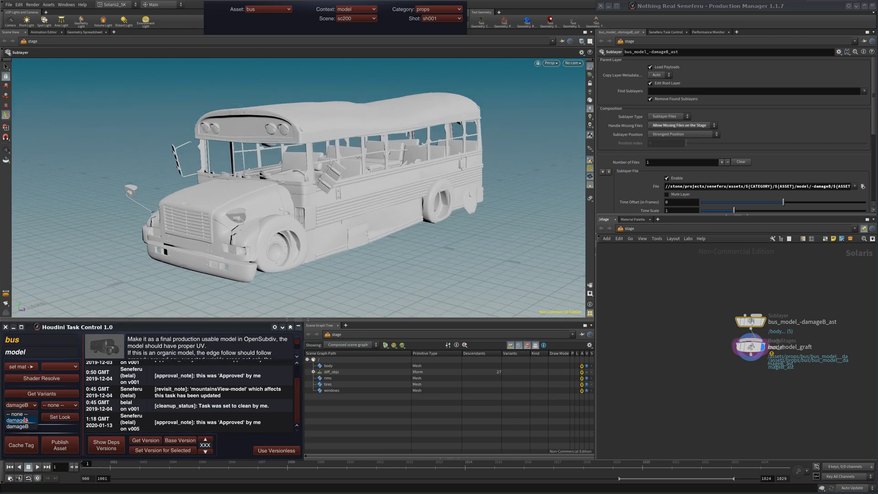
pyautogui.click(37, 412)
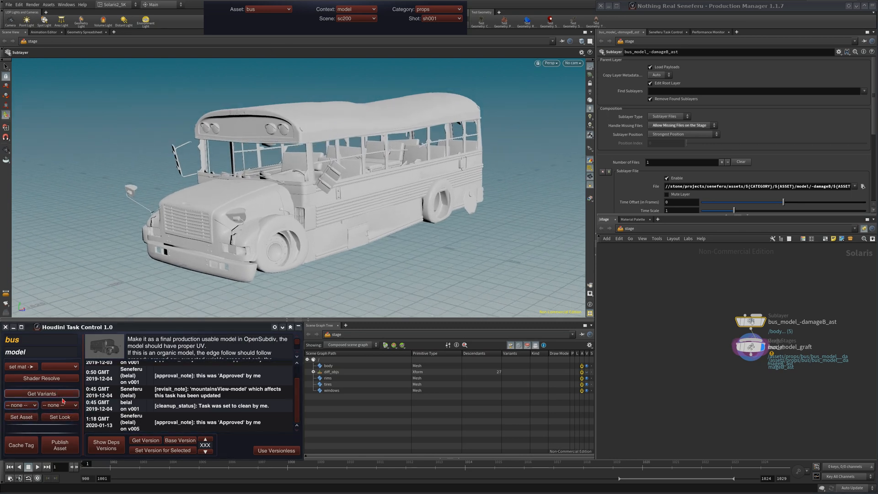
pyautogui.click(21, 416)
pyautogui.keyDown('alt'); pyautogui.moveTo(384, 229); pyautogui.dragTo(356, 234); pyautogui.keyUp('alt')
# Set the bus sublayer's asset variant to damageA.
pyautogui.click(27, 406)
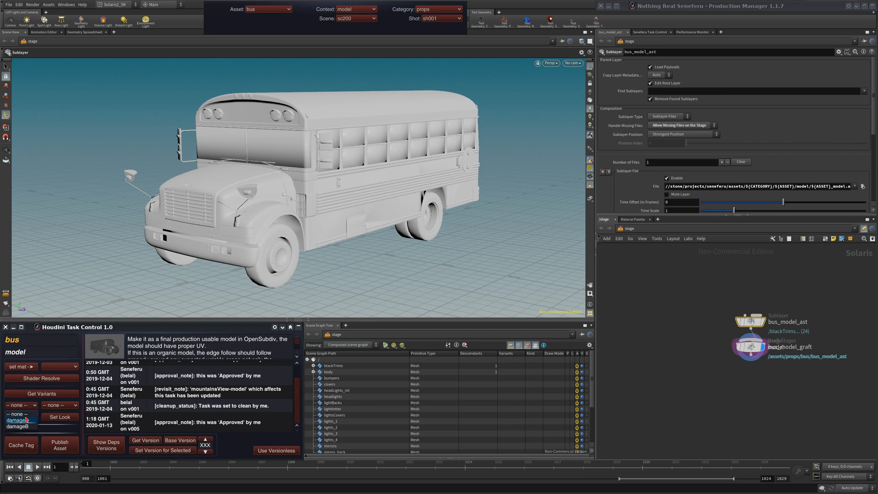
pyautogui.click(27, 420)
pyautogui.click(27, 419)
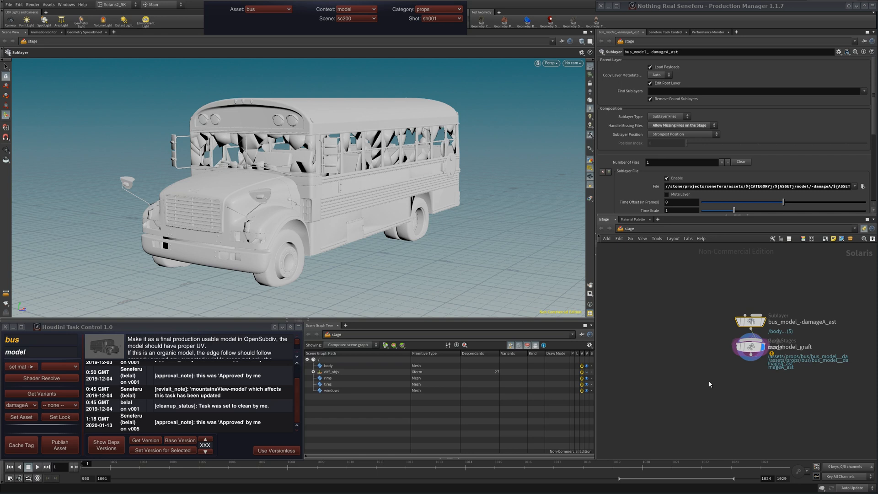
# Browse the list of material presets available for the bus model, without choosing one.
pyautogui.click(60, 366)
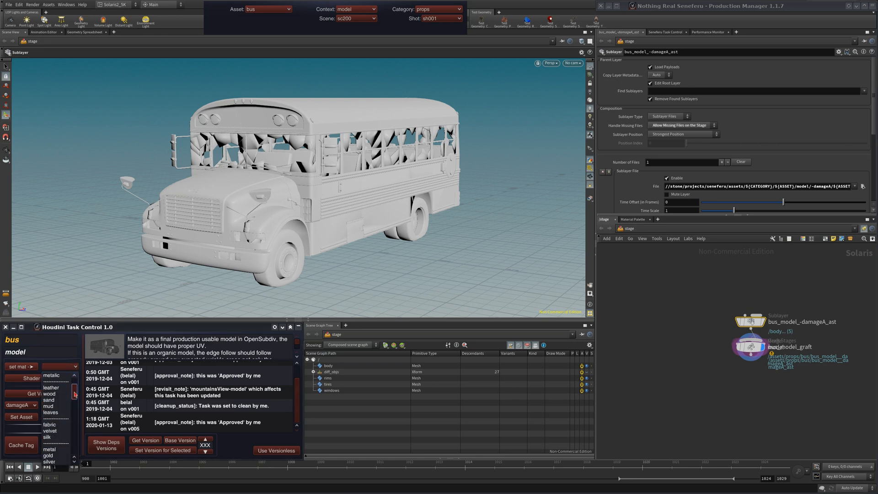
pyautogui.moveTo(75, 439); pyautogui.dragTo(78, 367)
pyautogui.click(78, 364)
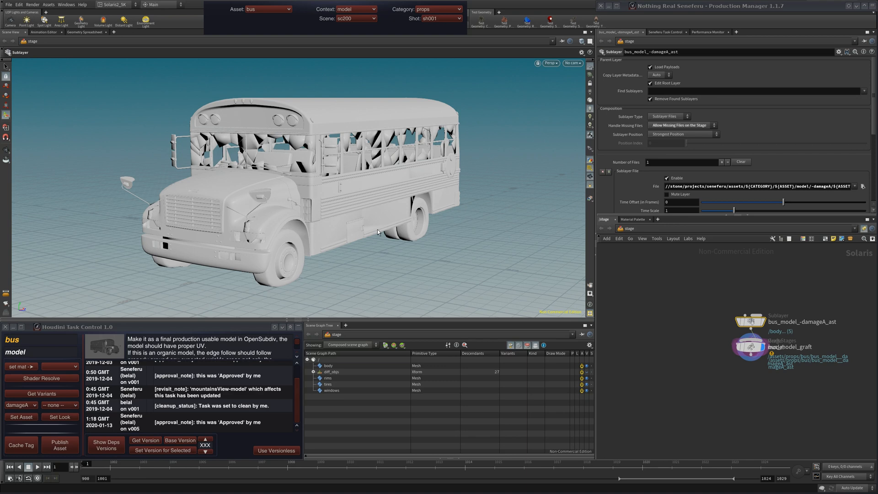
pyautogui.click(76, 366)
pyautogui.click(77, 367)
pyautogui.click(77, 368)
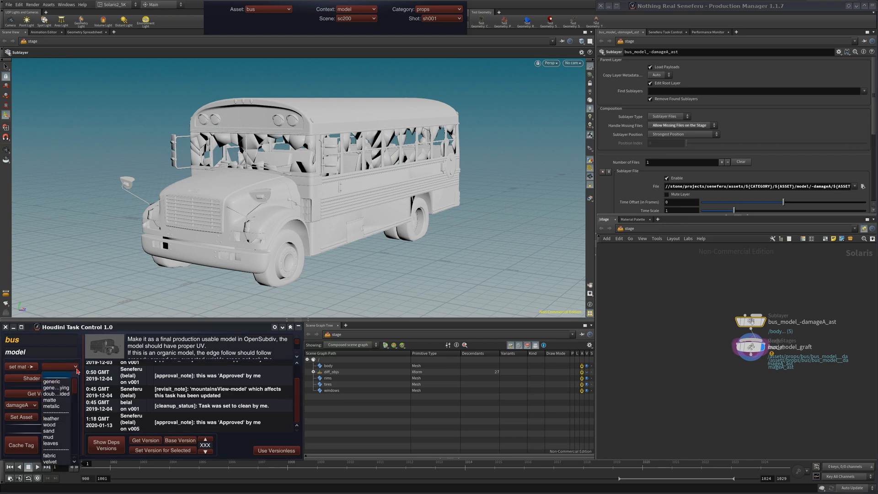
pyautogui.moveTo(76, 383)
pyautogui.mouseDown()
pyautogui.moveTo(76, 399)
pyautogui.moveTo(76, 372)
pyautogui.mouseUp()
pyautogui.click(76, 368)
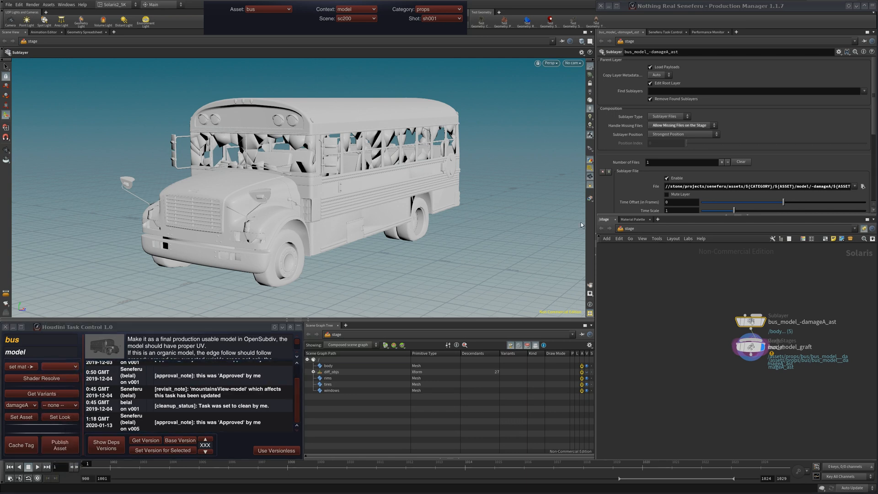